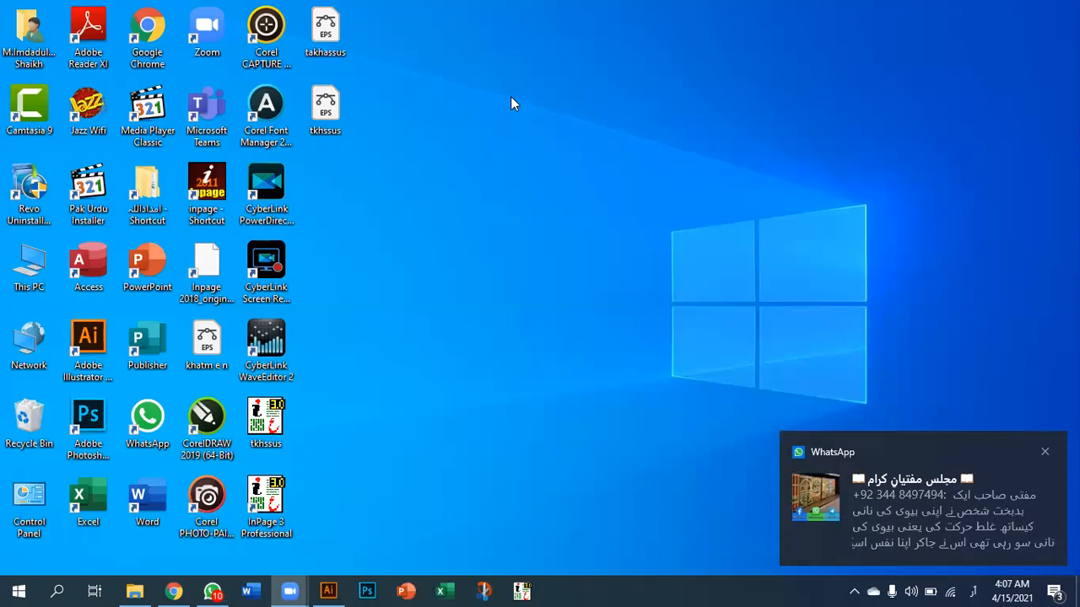
- Switch to WhatsApp, turn off Sounds and Desktop Alerts in its notification settings, and minimise the window
click(928, 481)
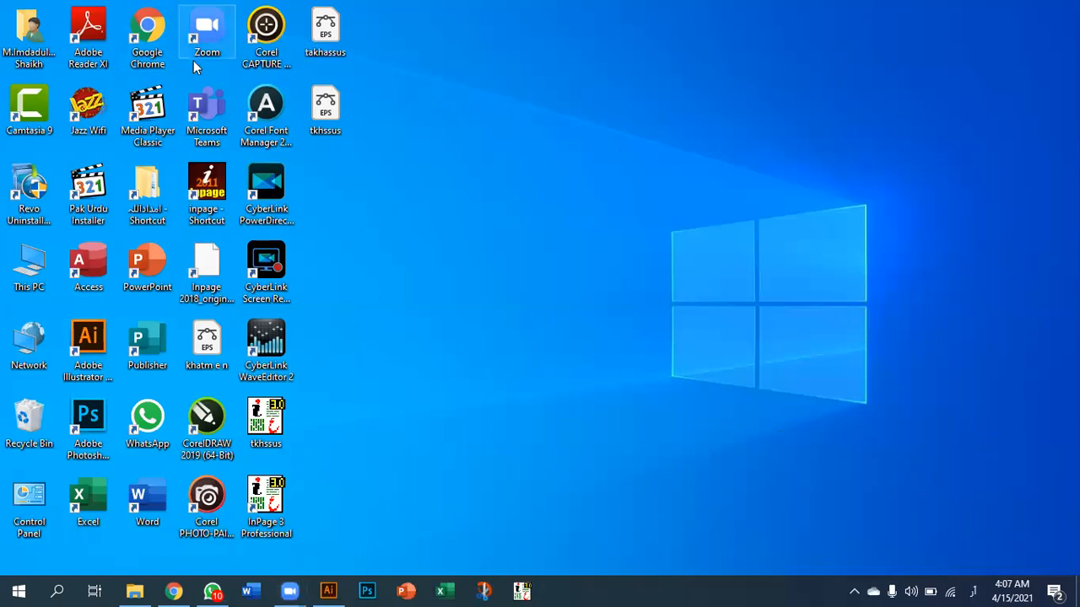
click(212, 591)
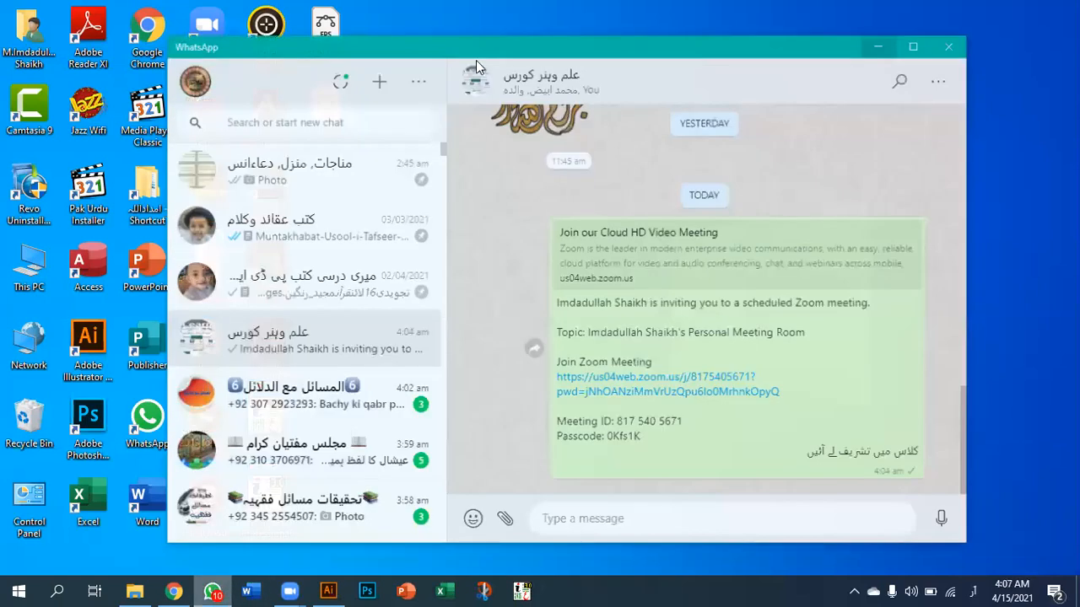
click(420, 80)
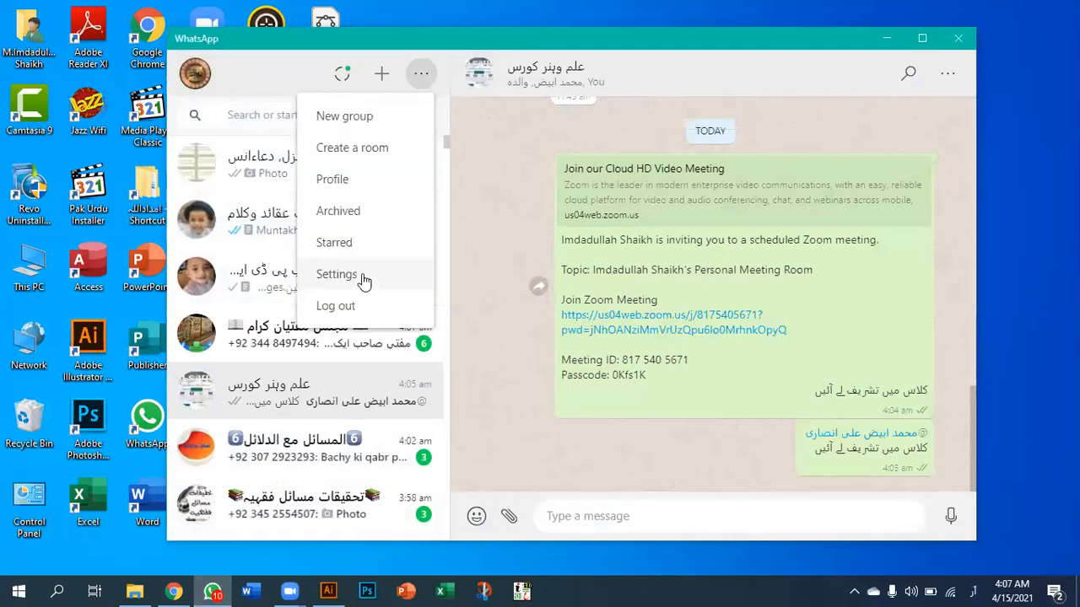
click(364, 281)
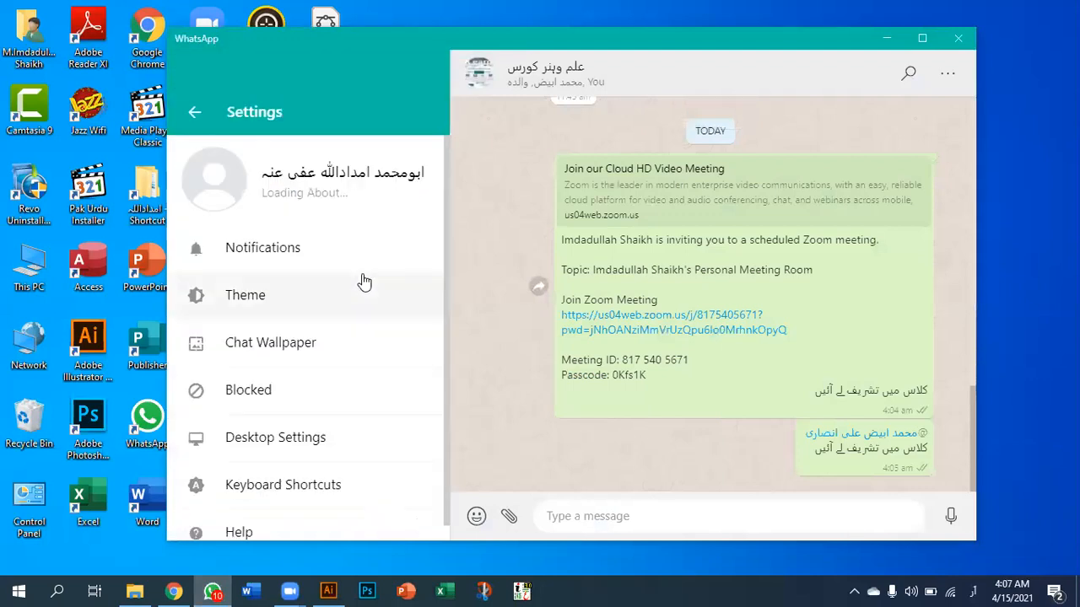
click(240, 249)
click(199, 198)
click(199, 168)
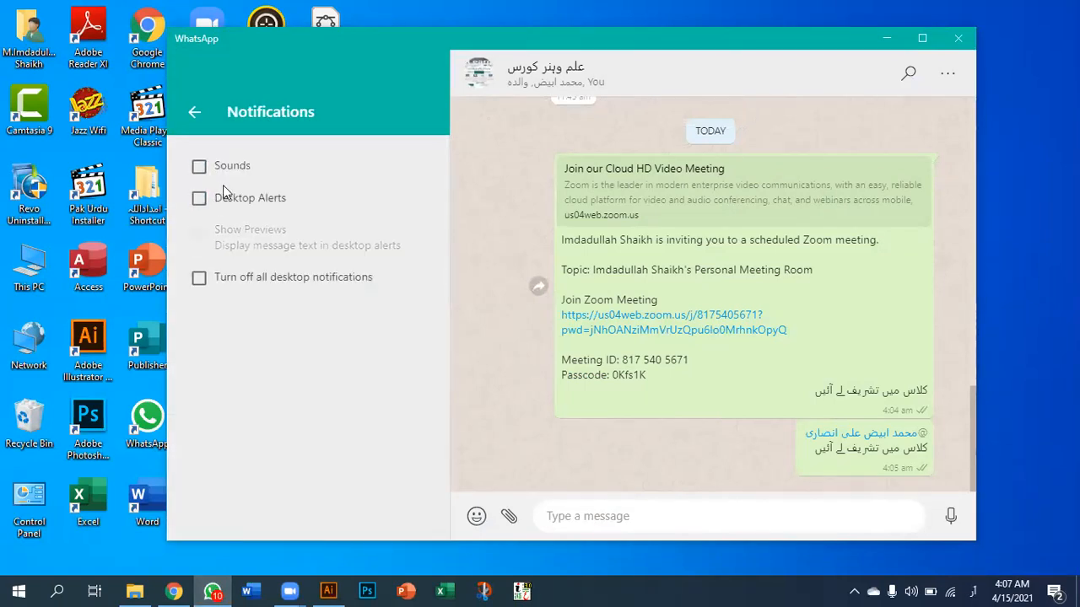
click(194, 113)
click(194, 115)
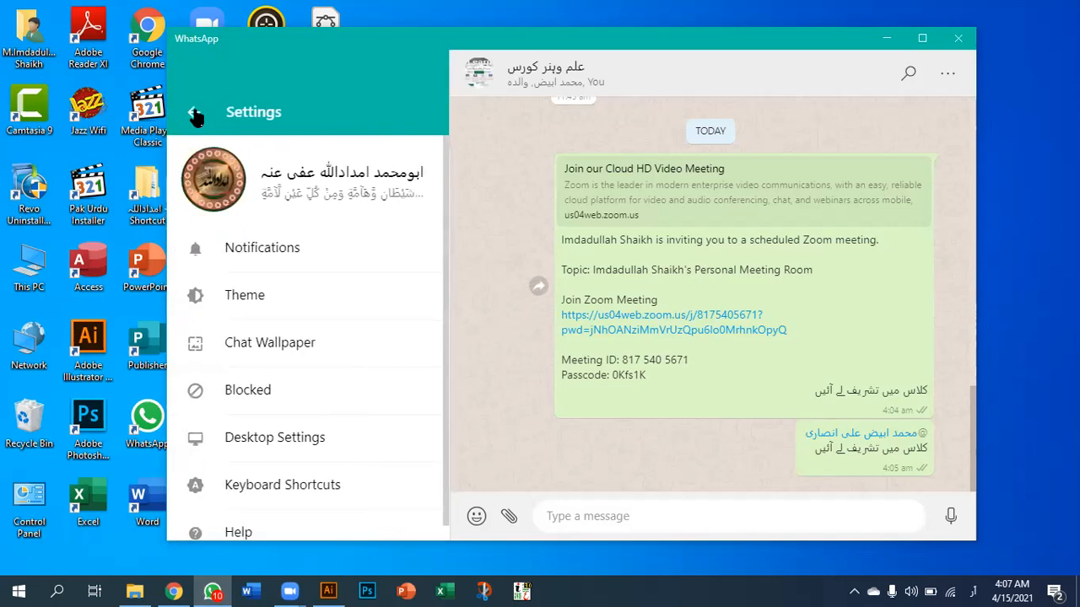
click(885, 38)
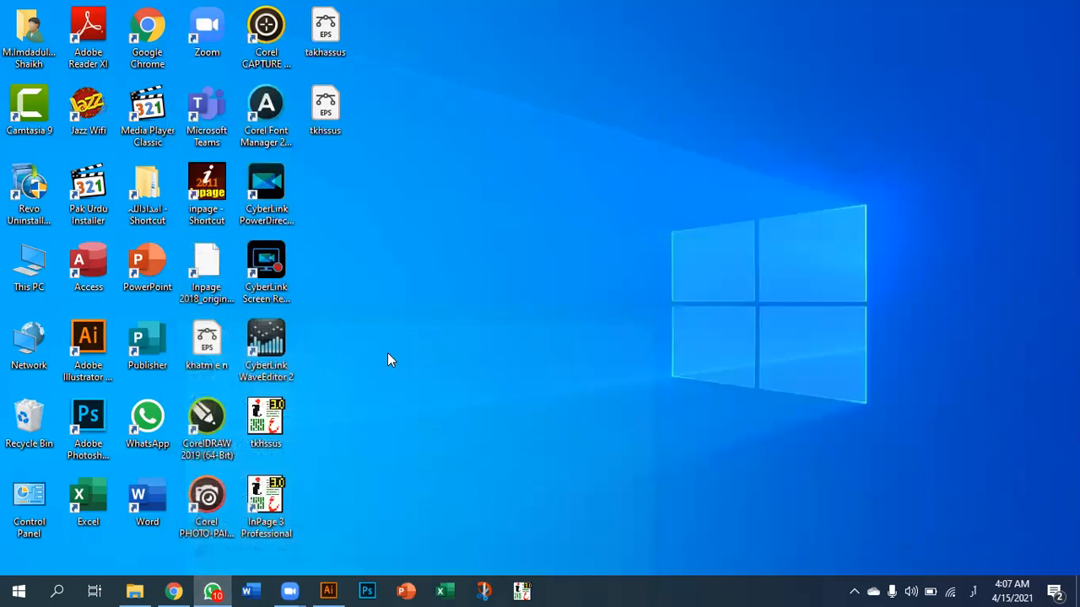
- Switch to Word and create a new blank document
double_click(143, 502)
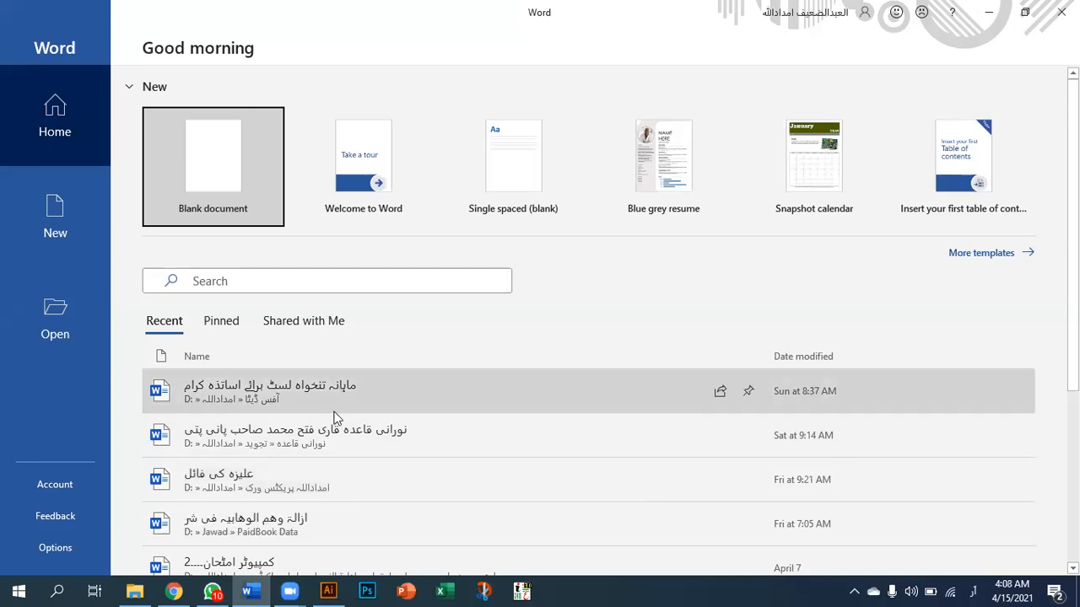
scroll(325, 434, down, 5)
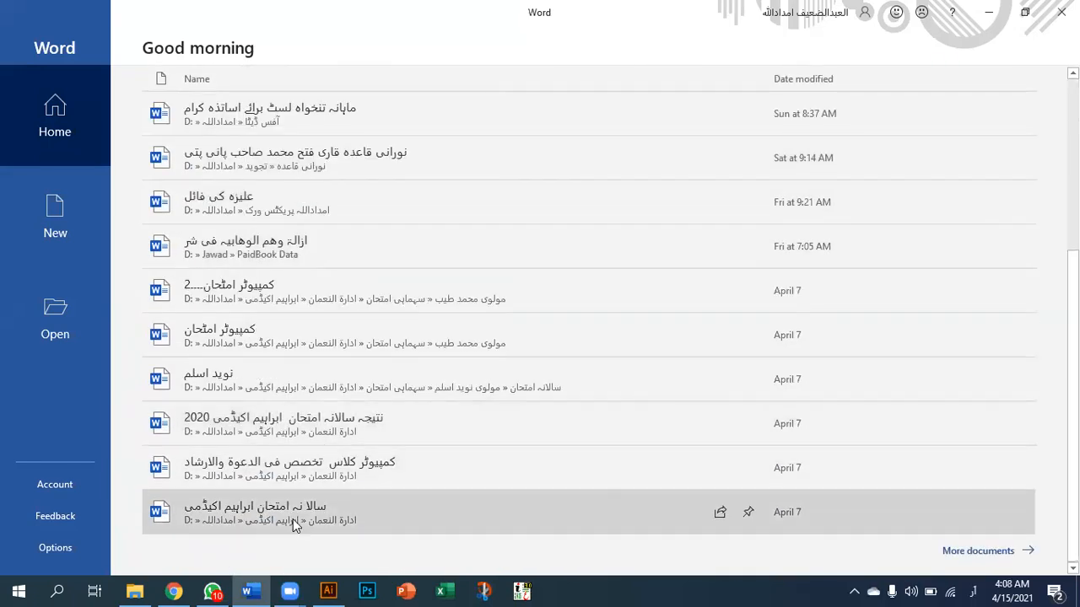
scroll(293, 519, up, 5)
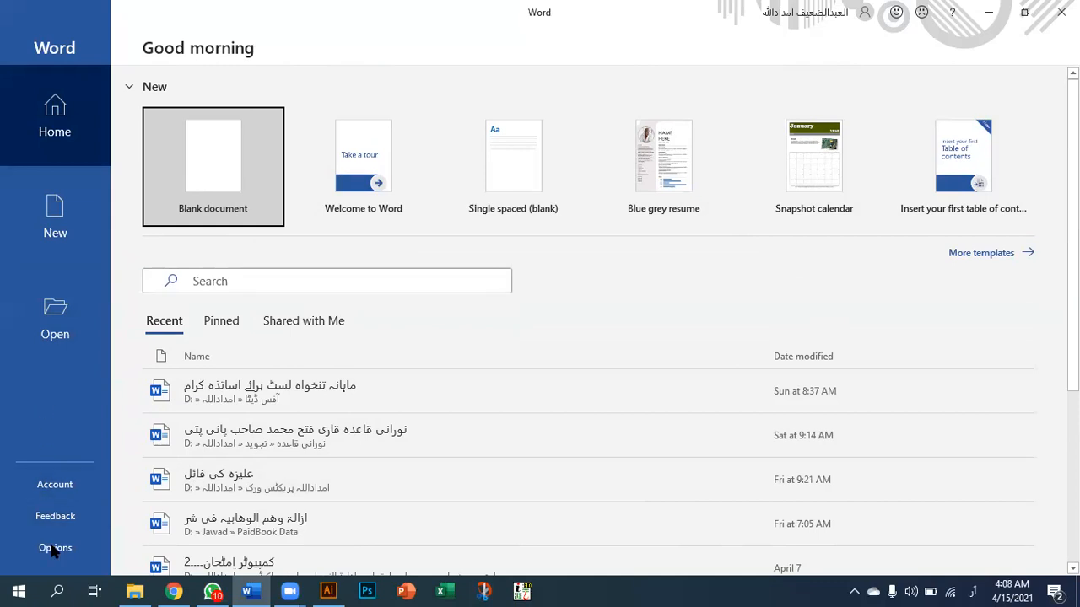
scroll(47, 412, down, 3)
scroll(47, 414, up, 3)
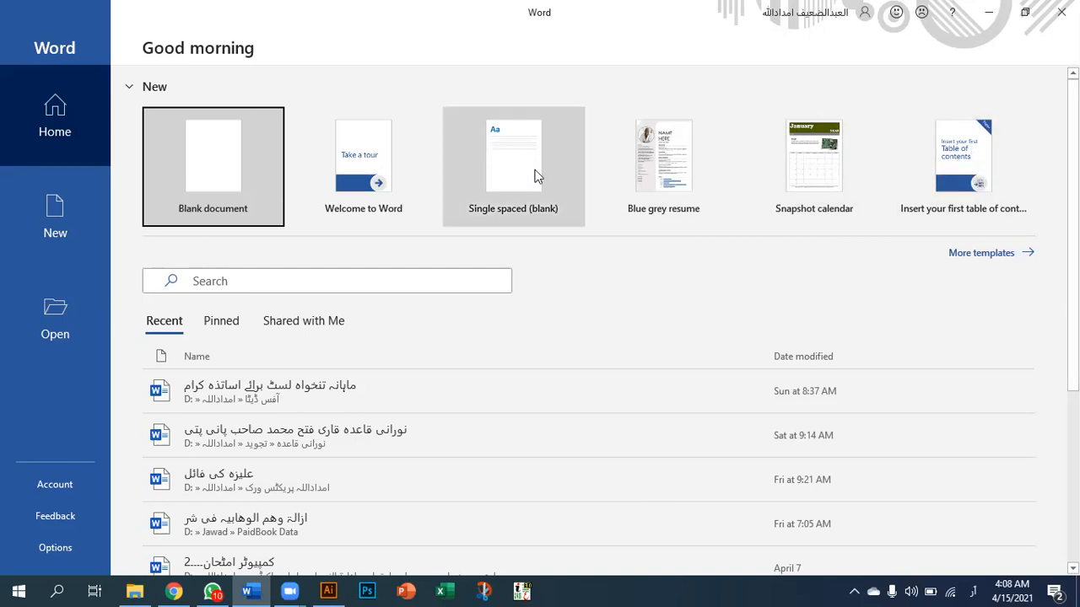
click(211, 161)
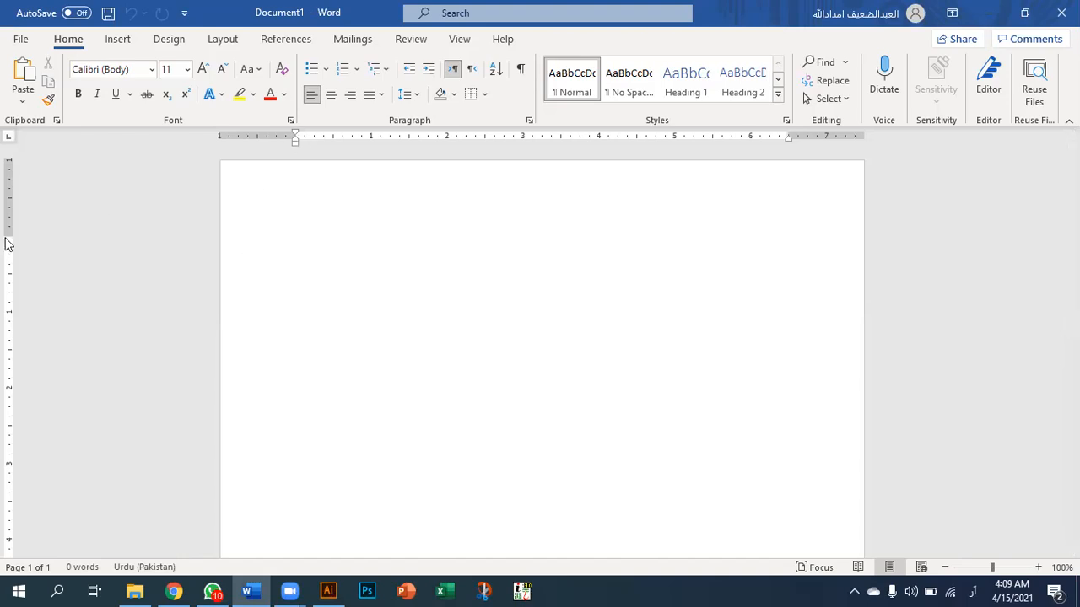
- Examine the top, left, right and bottom margin boundaries on the page rulers without changing them
drag(5, 236, 5, 234)
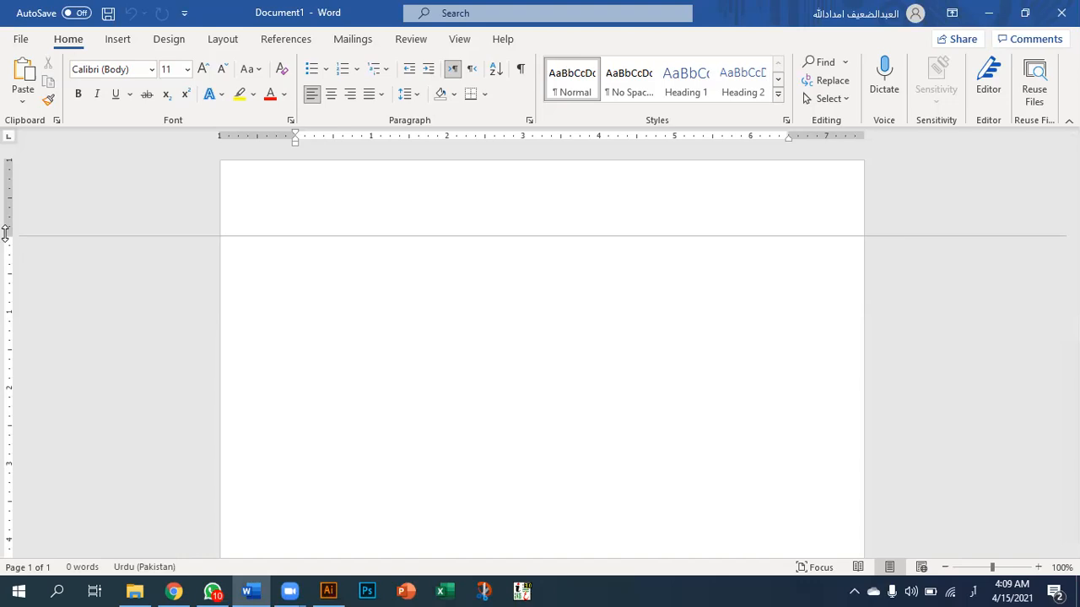
drag(5, 236, 6, 235)
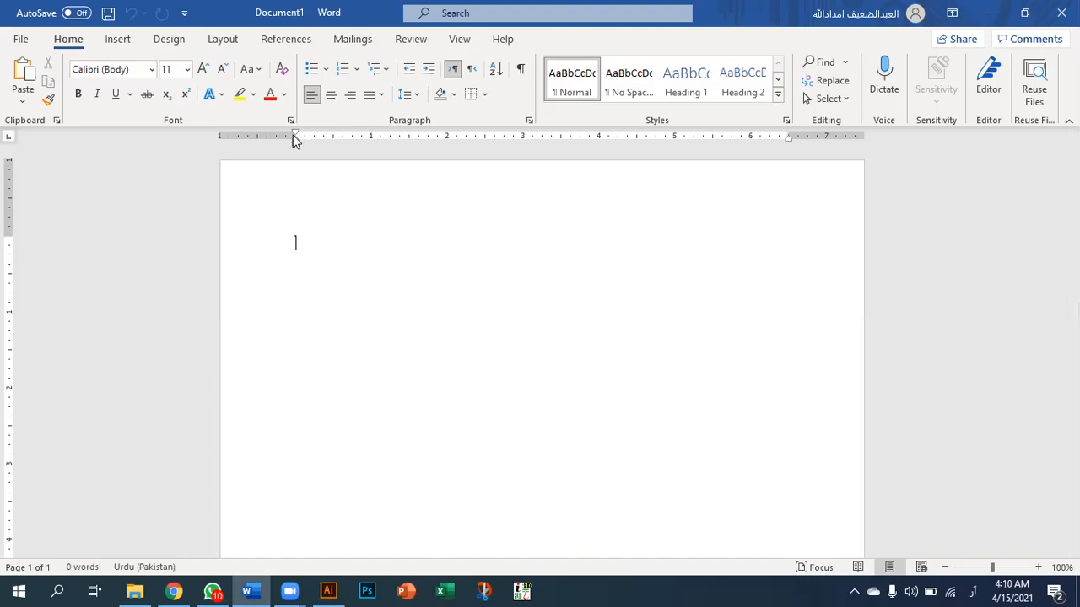
drag(295, 135, 296, 135)
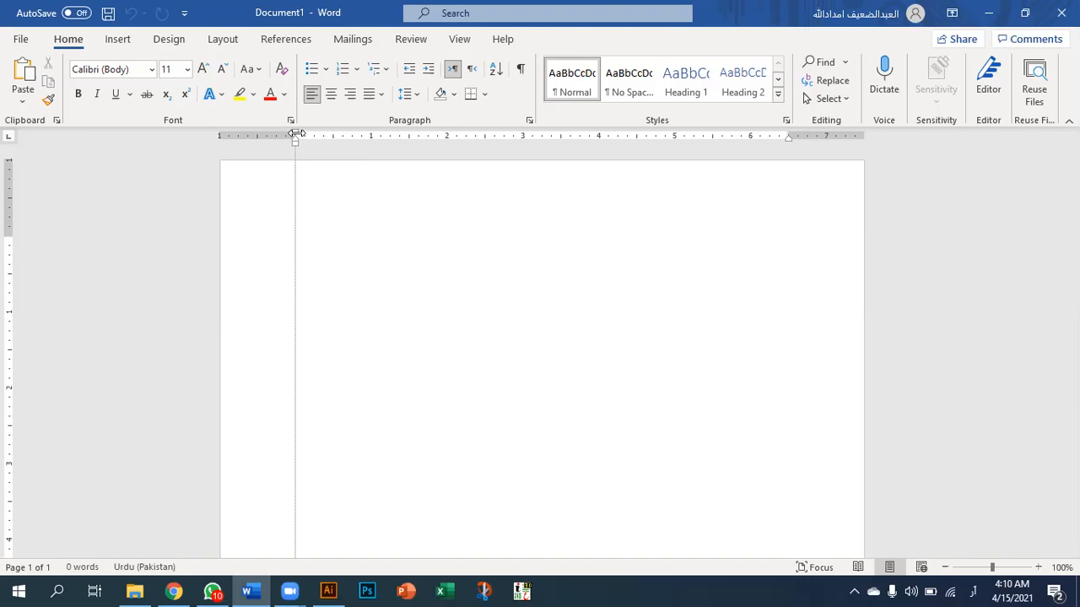
drag(295, 135, 295, 135)
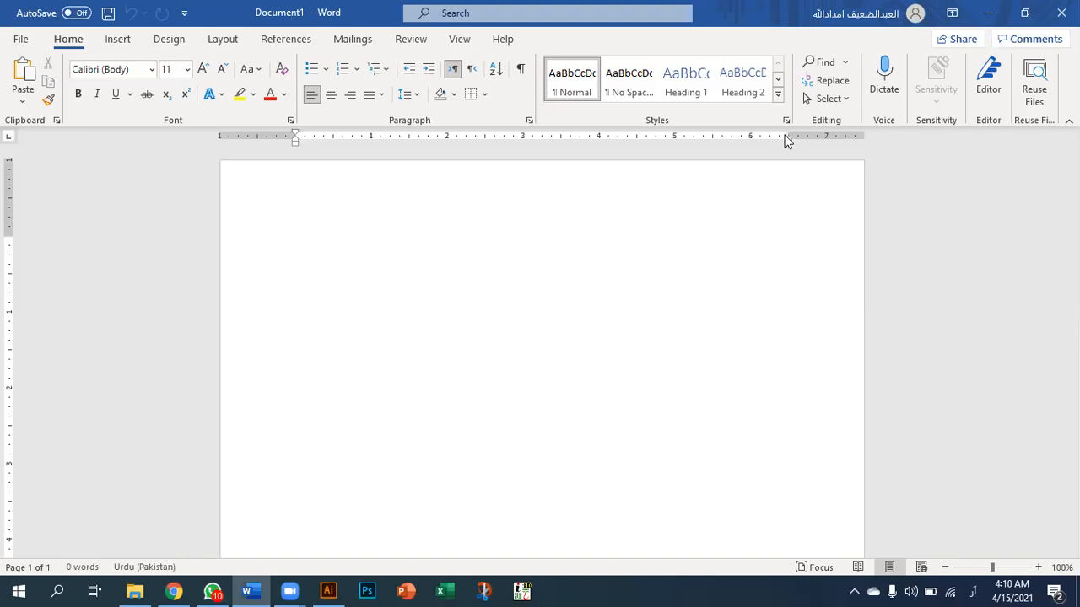
drag(787, 132, 788, 132)
drag(788, 132, 788, 132)
scroll(706, 254, down, 5)
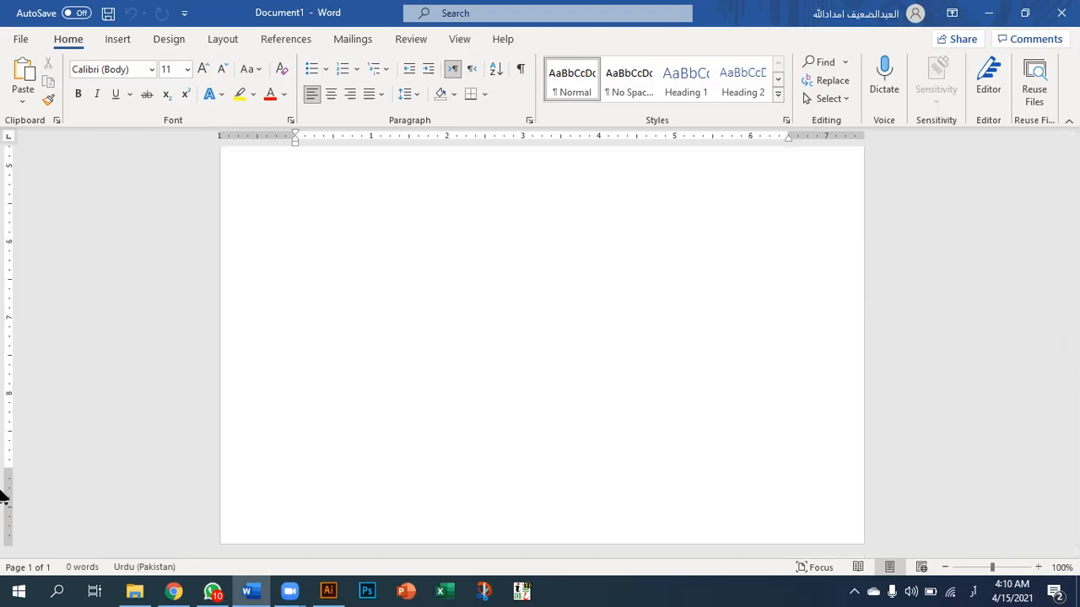
drag(9, 469, 9, 468)
scroll(700, 445, up, 3)
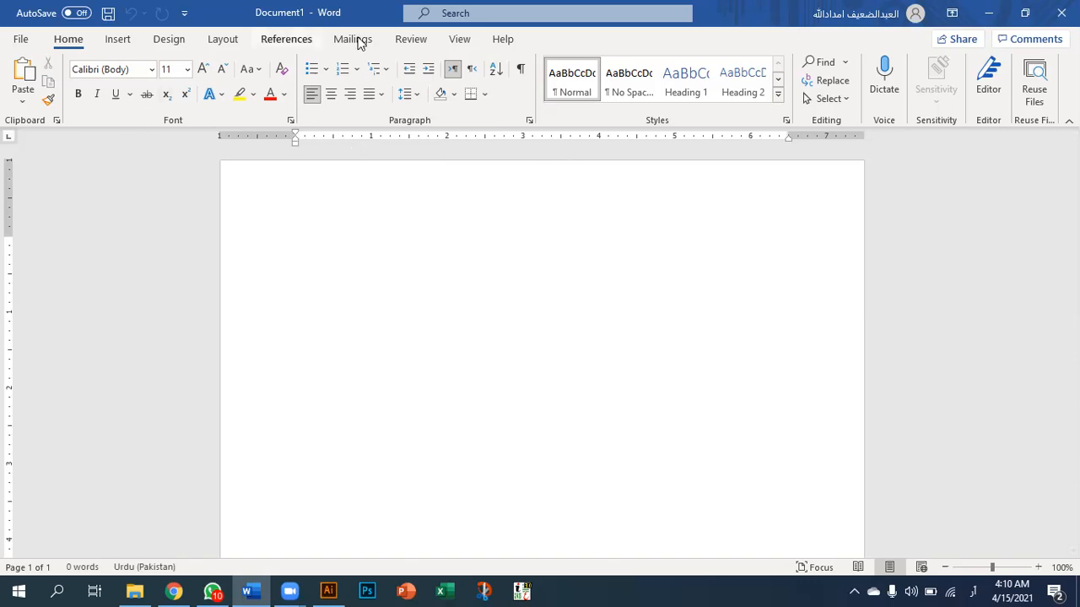
- Hide the document's rulers and display them again
click(460, 39)
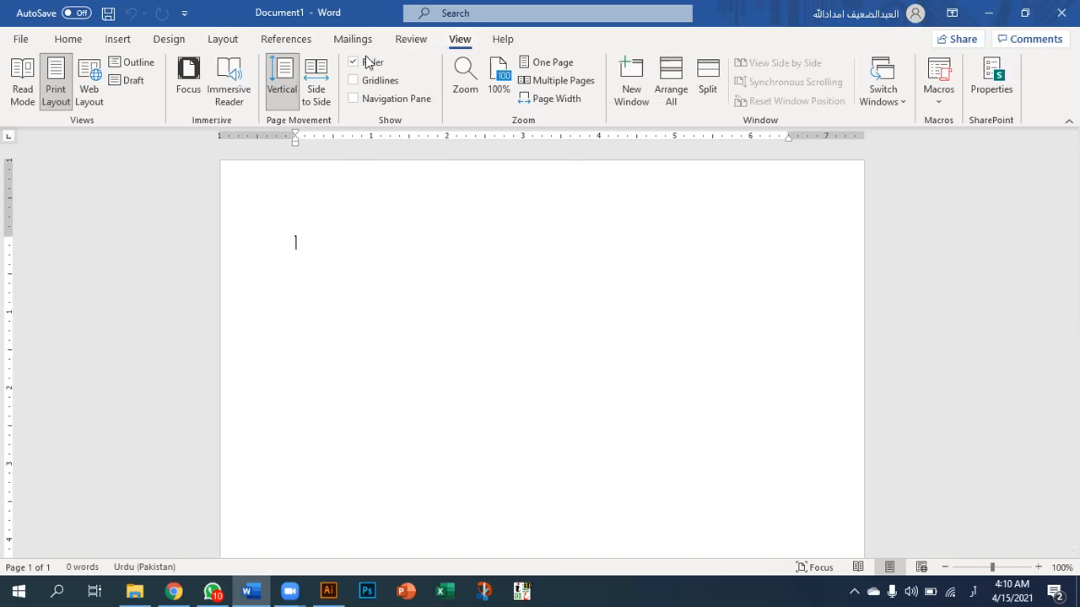
click(354, 62)
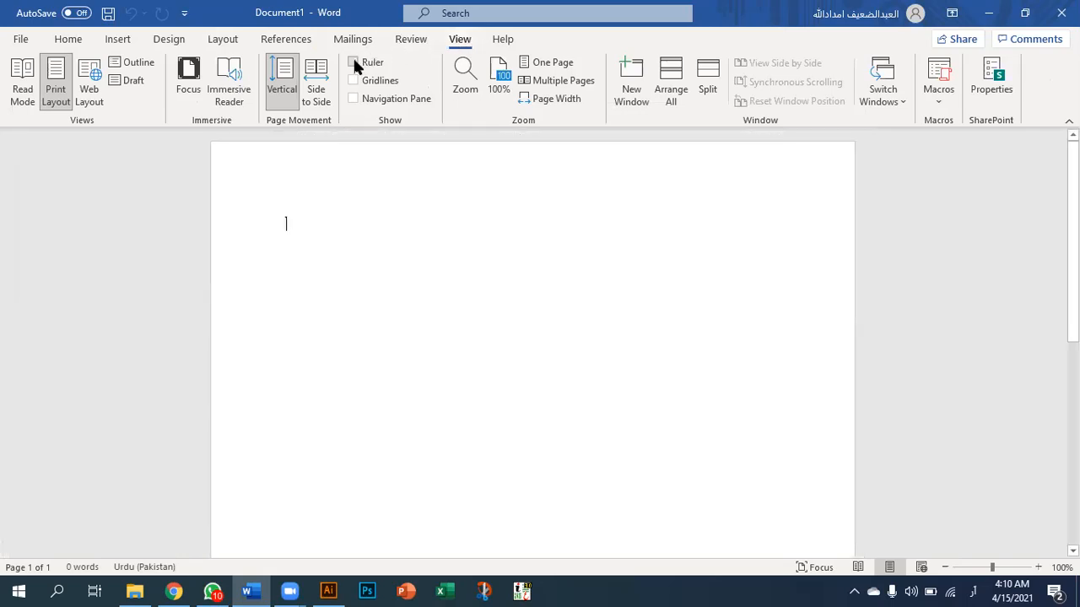
click(68, 40)
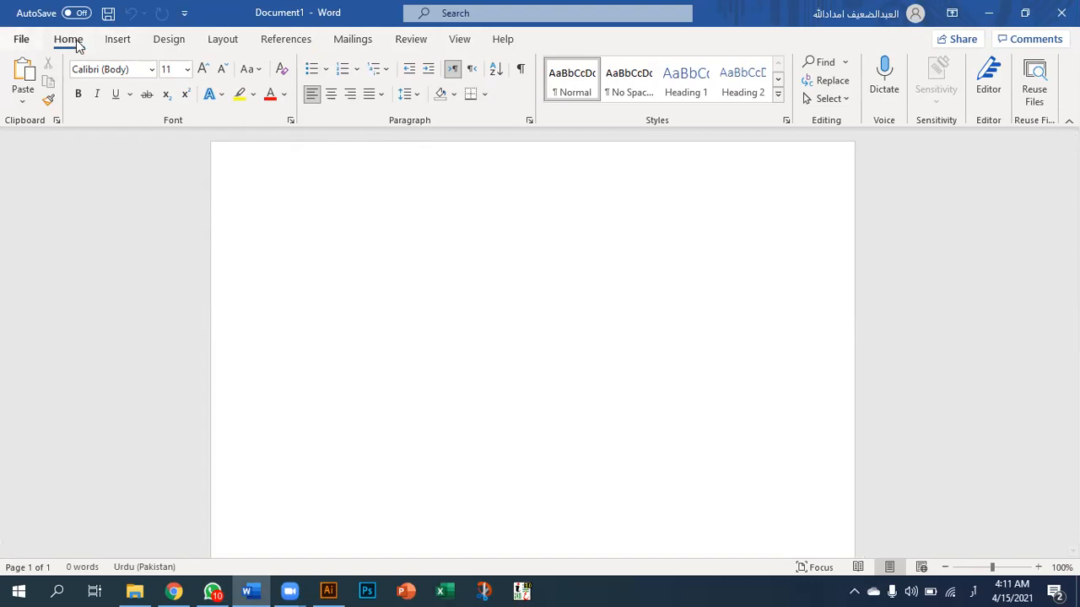
click(461, 44)
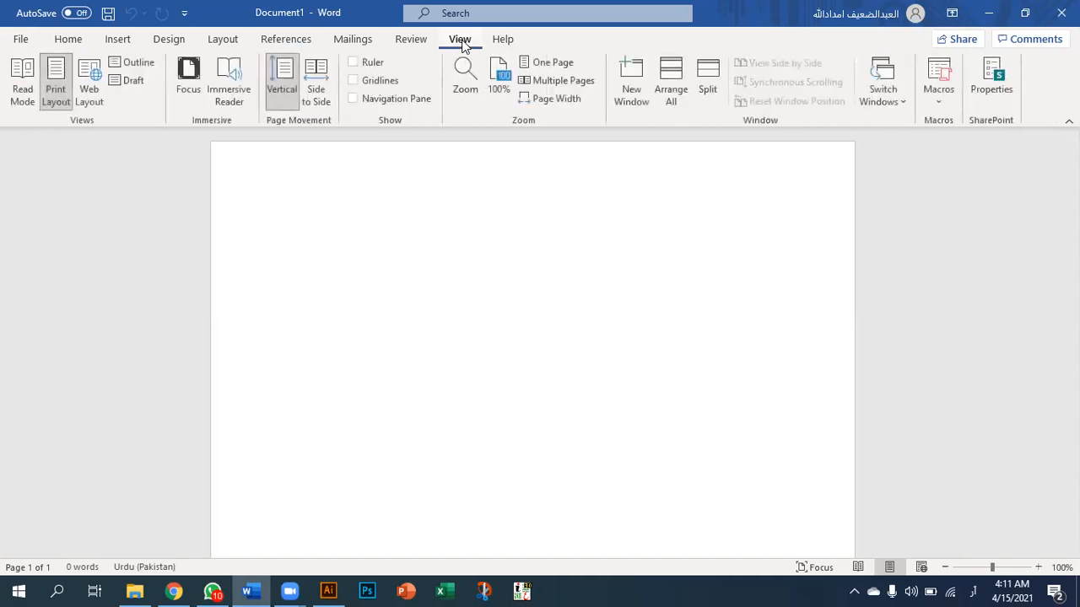
click(352, 67)
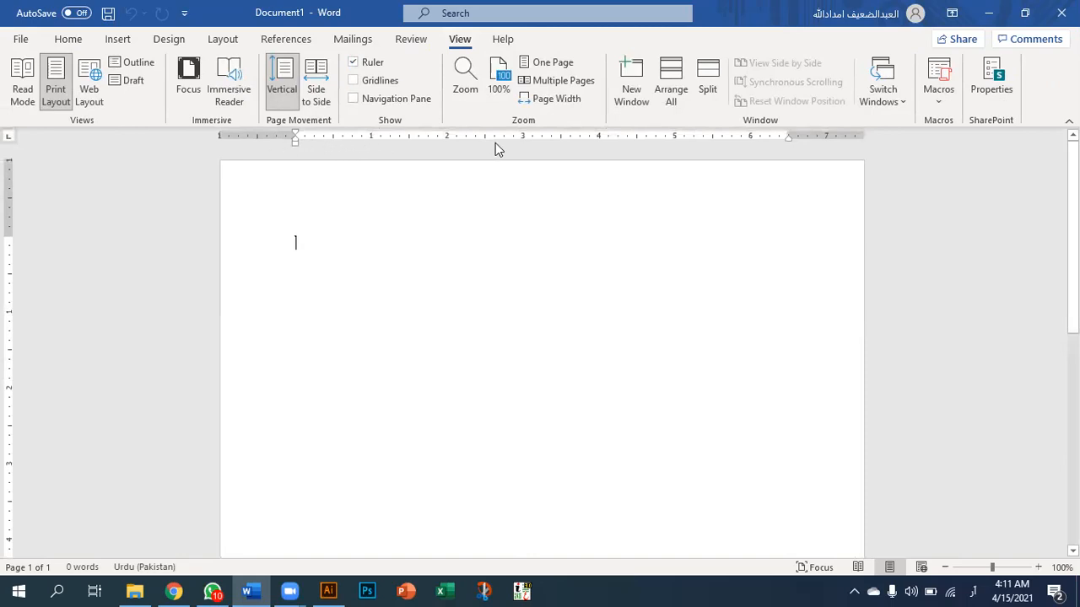
click(68, 40)
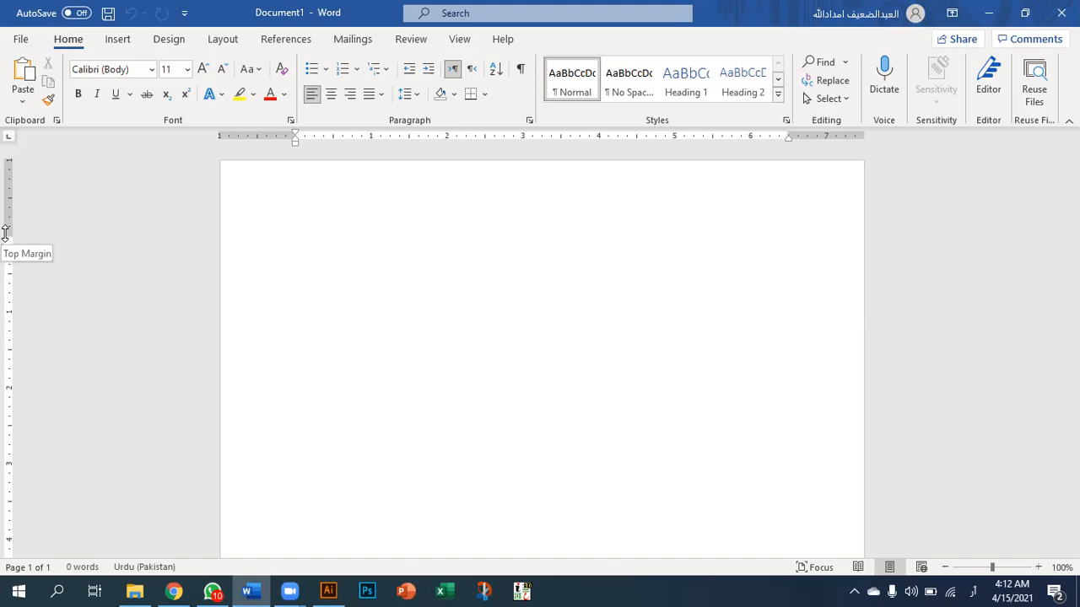
- Reduce the page's top margin to about 0.4 inch and shrink the bottom margin to a similarly narrow strip using the vertical ruler
drag(5, 233, 5, 235)
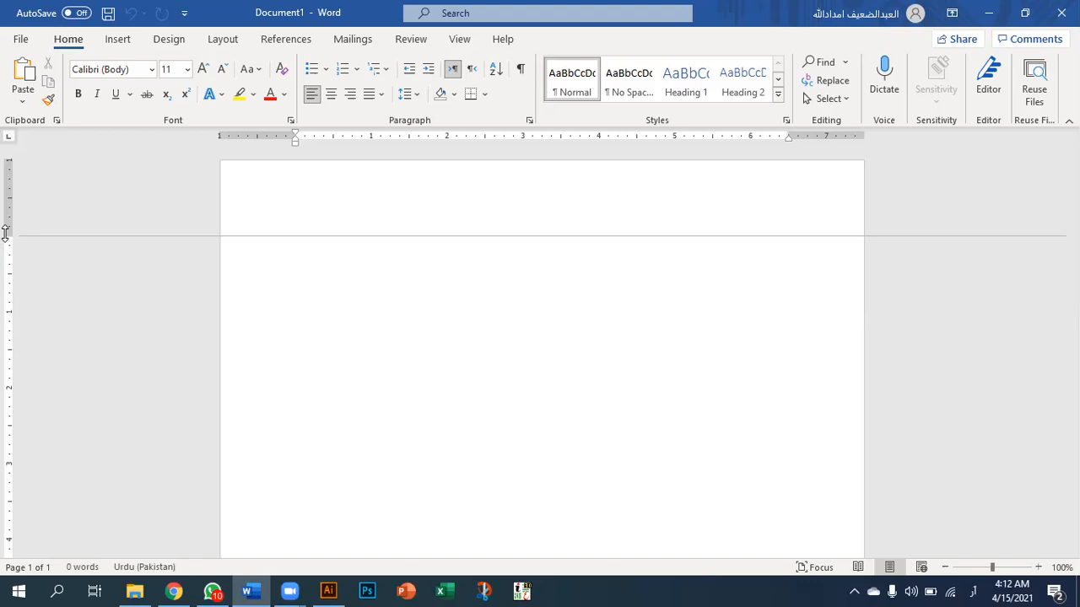
drag(5, 234, 5, 187)
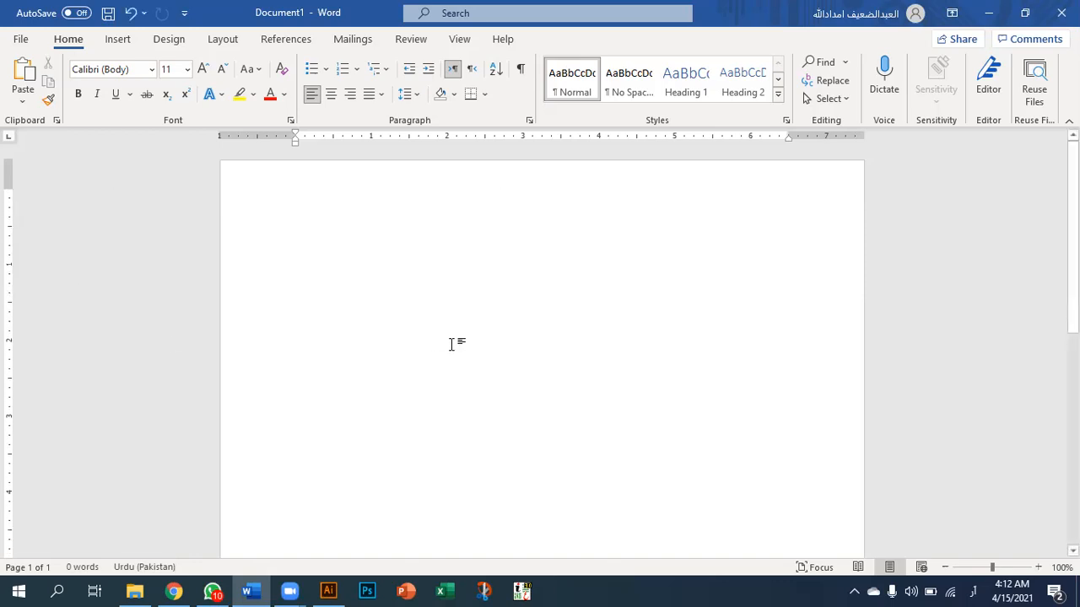
scroll(393, 328, down, 8)
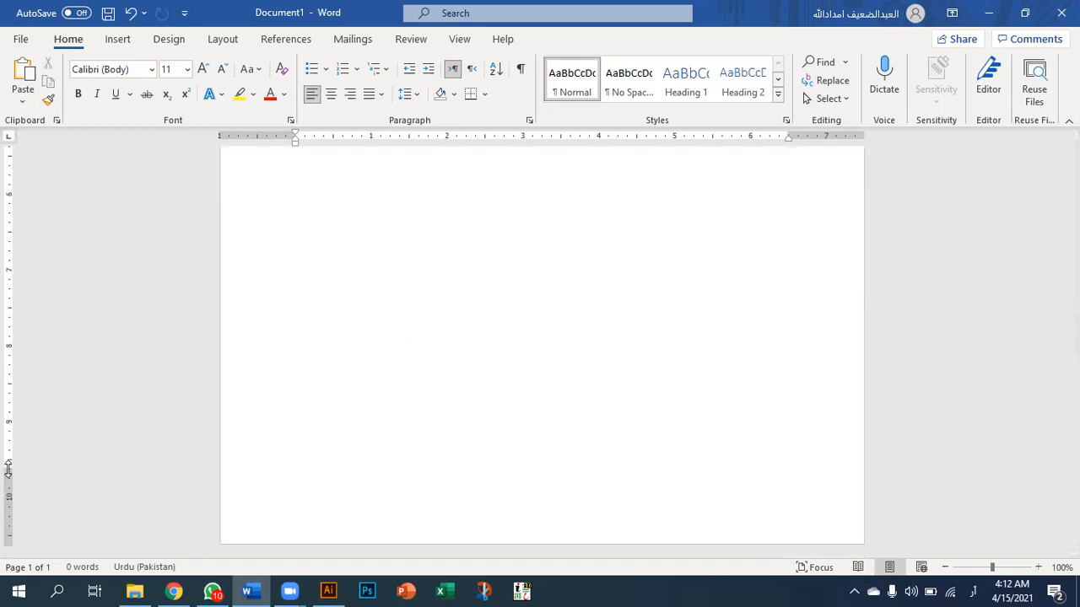
drag(8, 470, 10, 524)
scroll(304, 438, up, 10)
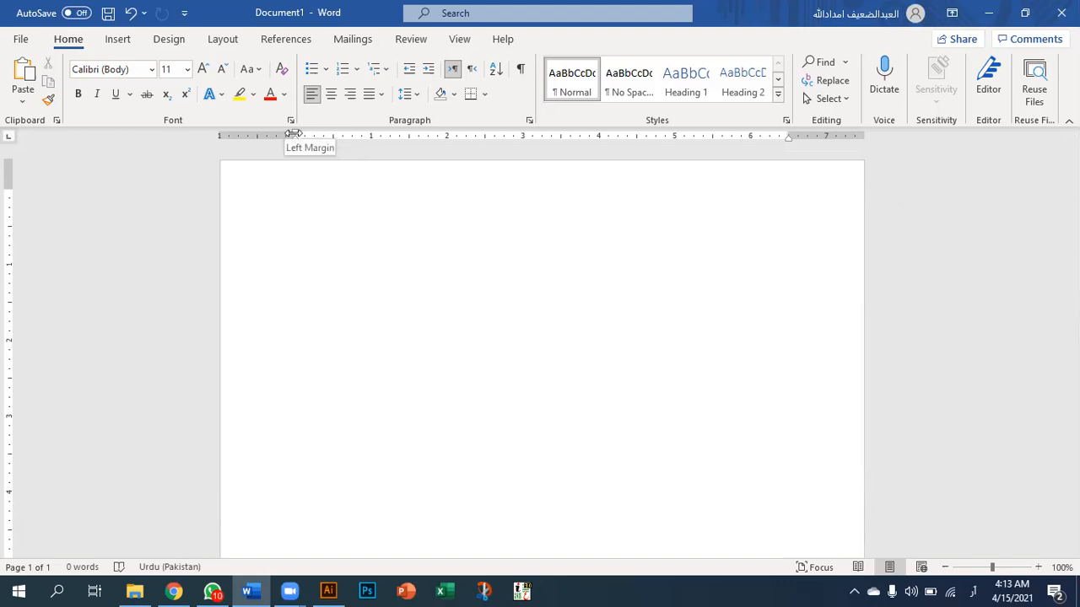
- Reduce the page's left margin to about 0.4 inch and its right margin to about 0.3 inch using the horizontal ruler
drag(294, 134, 247, 139)
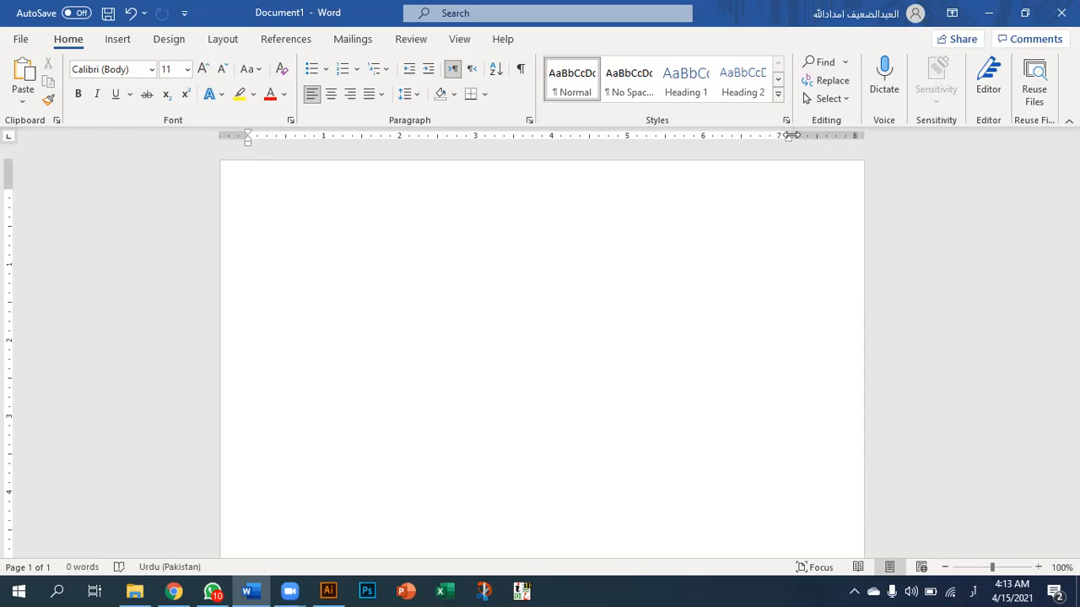
drag(838, 137, 840, 137)
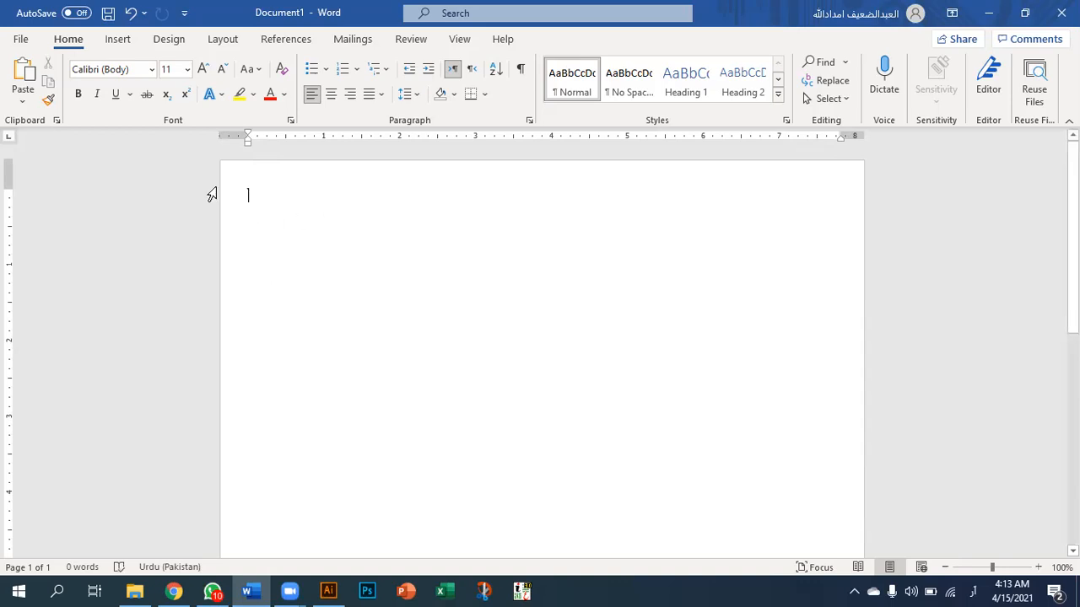
drag(10, 186, 13, 188)
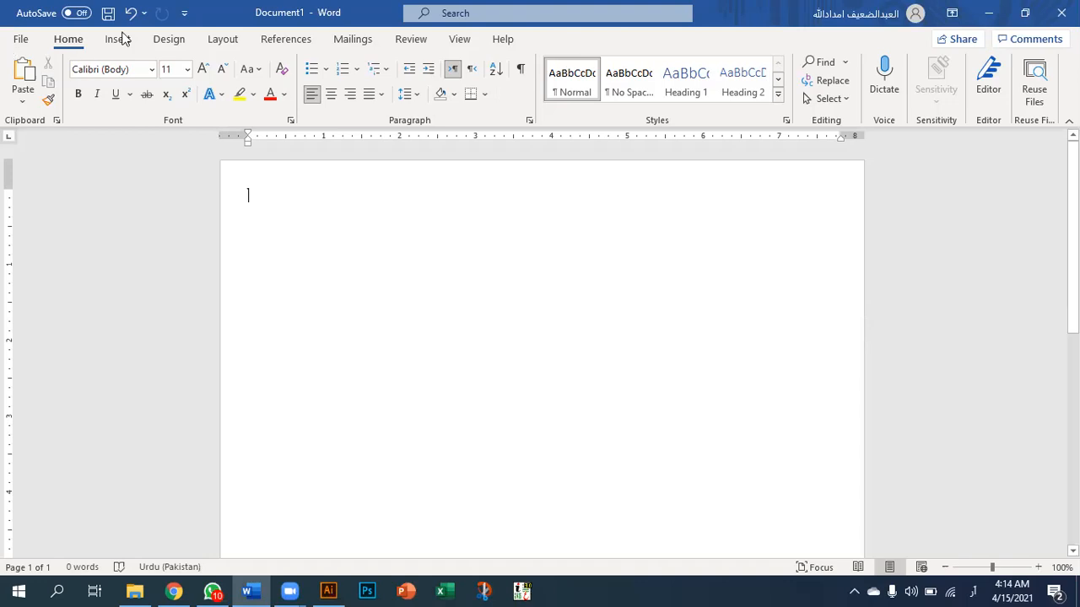
- View the available file commands and return to the document
click(21, 41)
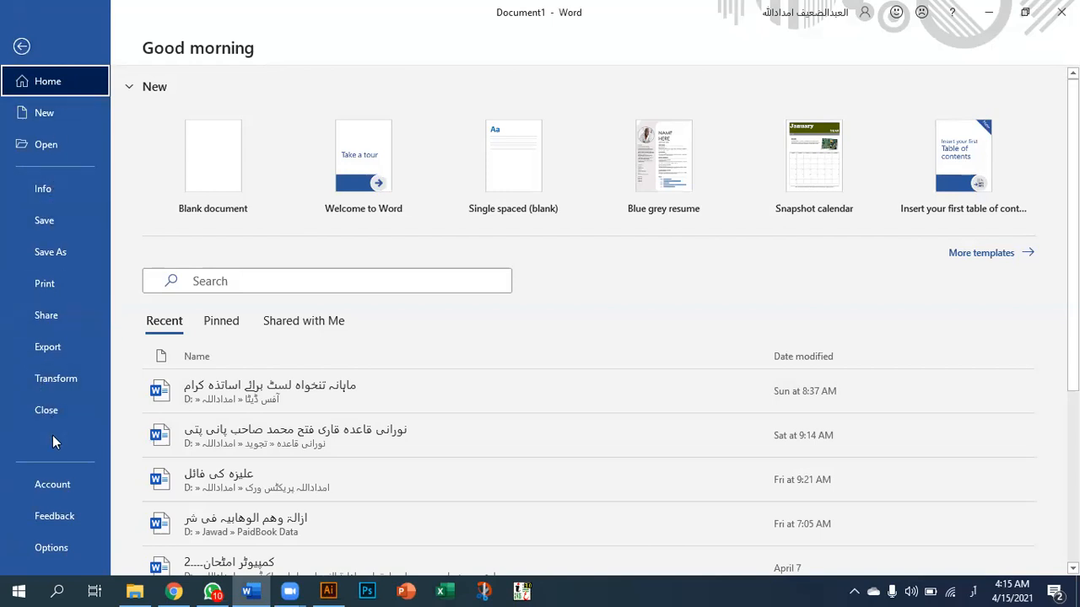
click(21, 48)
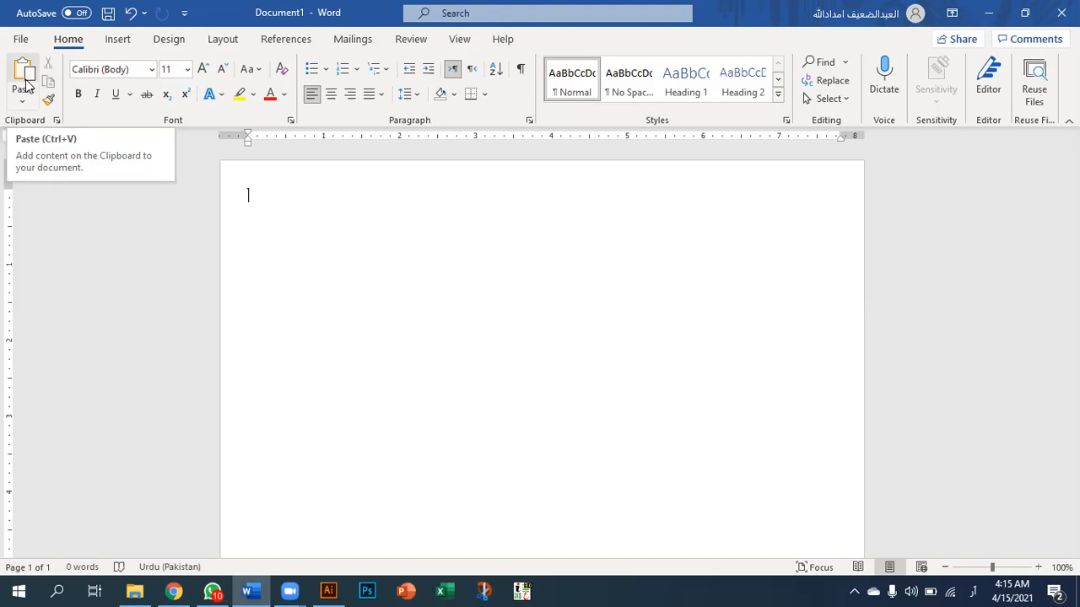
- Paste the copied Zoom meeting invitation, including its passcode, into the blank document and delete all of its text
click(28, 72)
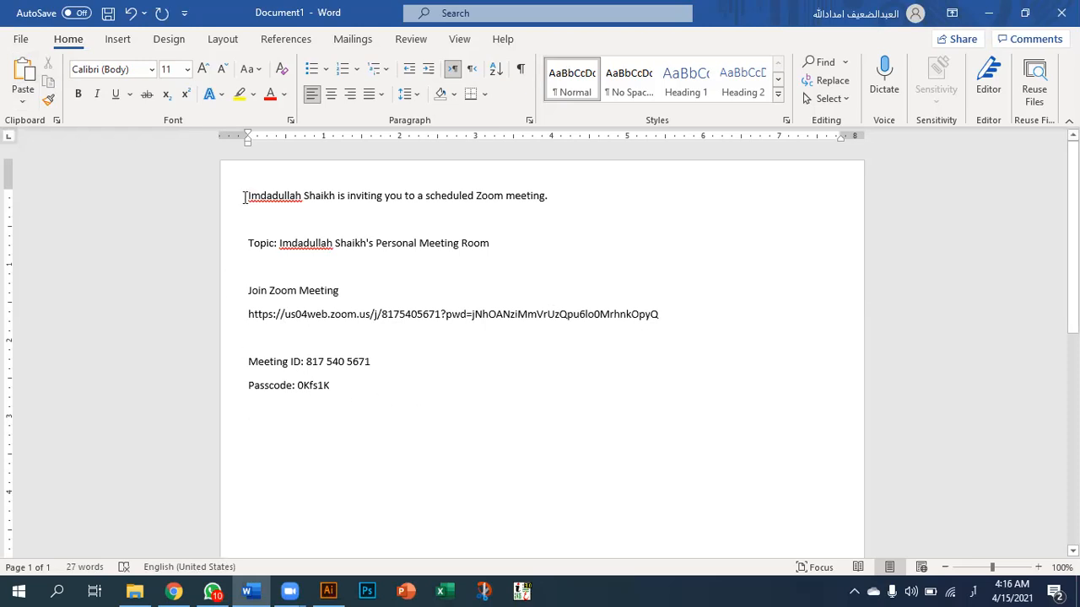
key(BackSpace)
key(BackSpace)
key(BackSpace)
key(BackSpace)
key(BackSpace)
key(BackSpace)
key(BackSpace)
key(BackSpace)
key(BackSpace)
key(BackSpace)
key(BackSpace)
key(BackSpace)
key(BackSpace)
key(BackSpace)
key(BackSpace)
key(BackSpace)
key(BackSpace)
key(BackSpace)
key(BackSpace)
key(BackSpace)
key(BackSpace)
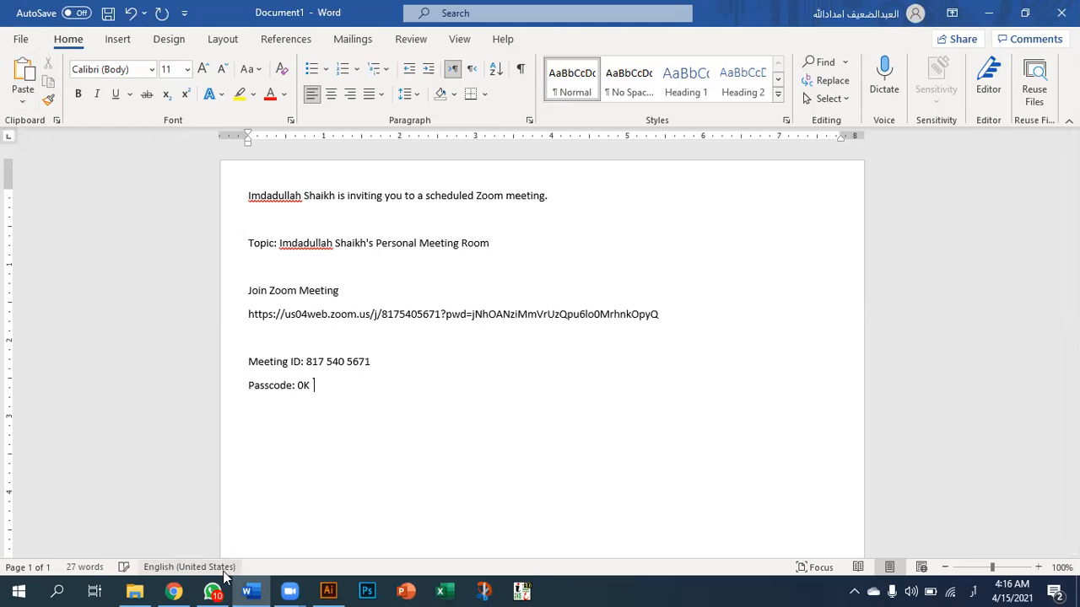
key(BackSpace)
key(BackSpace)
key(BackSpace)
key(BackSpace)
key(BackSpace)
key(BackSpace)
key(BackSpace)
key(BackSpace)
key(BackSpace)
key(BackSpace)
key(BackSpace)
key(BackSpace)
key(BackSpace)
key(BackSpace)
key(BackSpace)
key(BackSpace)
key(BackSpace)
key(BackSpace)
key(BackSpace)
key(BackSpace)
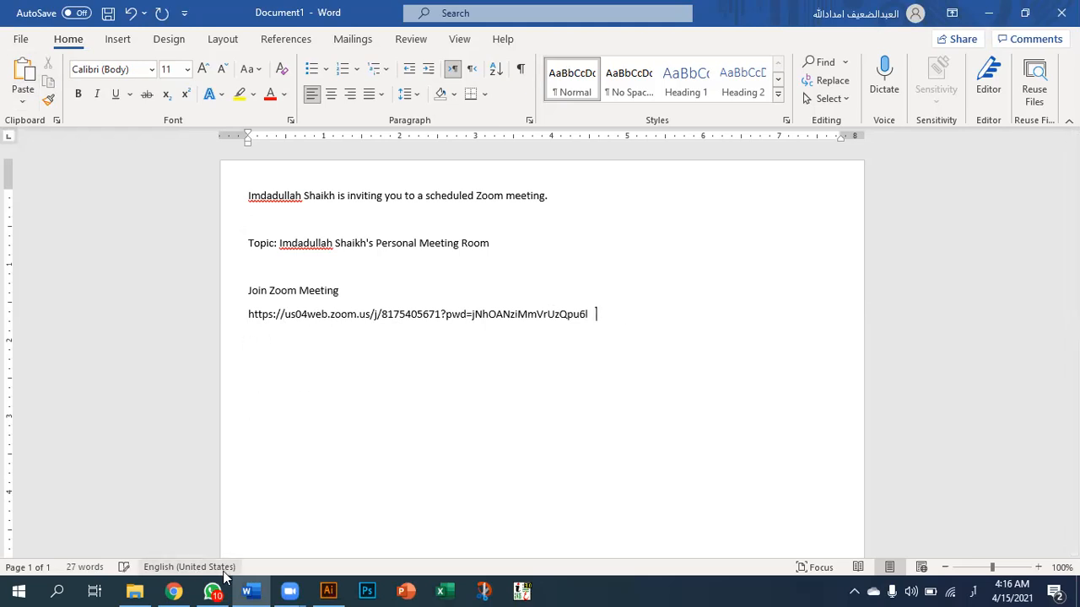
key(BackSpace)
key(BackSpace)
key(BackSpace)
key(BackSpace)
key(BackSpace)
key(BackSpace)
key(BackSpace)
key(BackSpace)
key(BackSpace)
key(BackSpace)
key(BackSpace)
key(BackSpace)
key(BackSpace)
key(BackSpace)
key(BackSpace)
key(BackSpace)
key(BackSpace)
key(BackSpace)
key(BackSpace)
key(BackSpace)
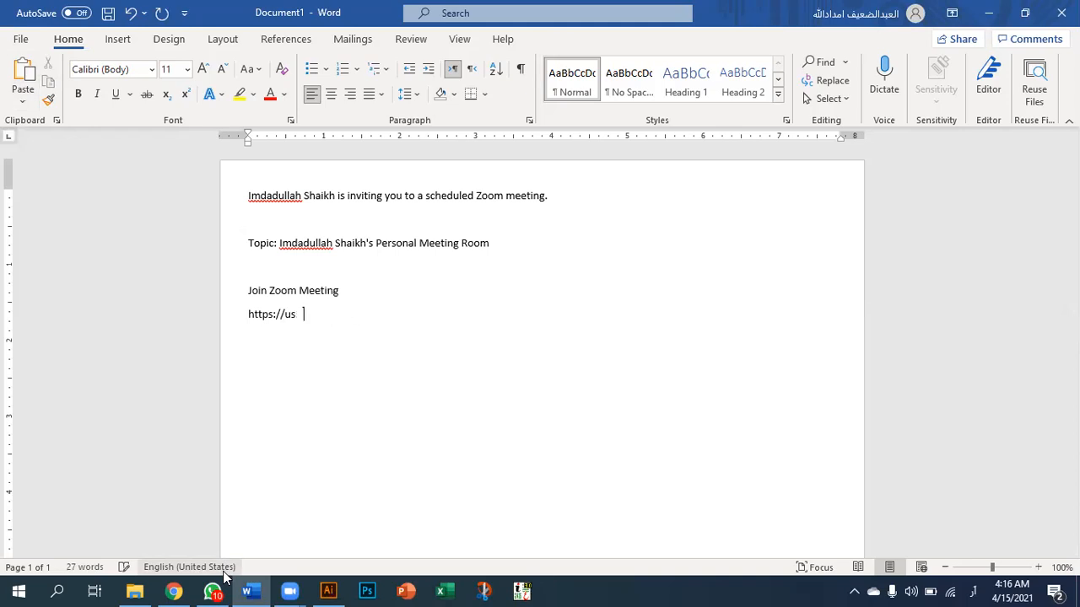
key(BackSpace)
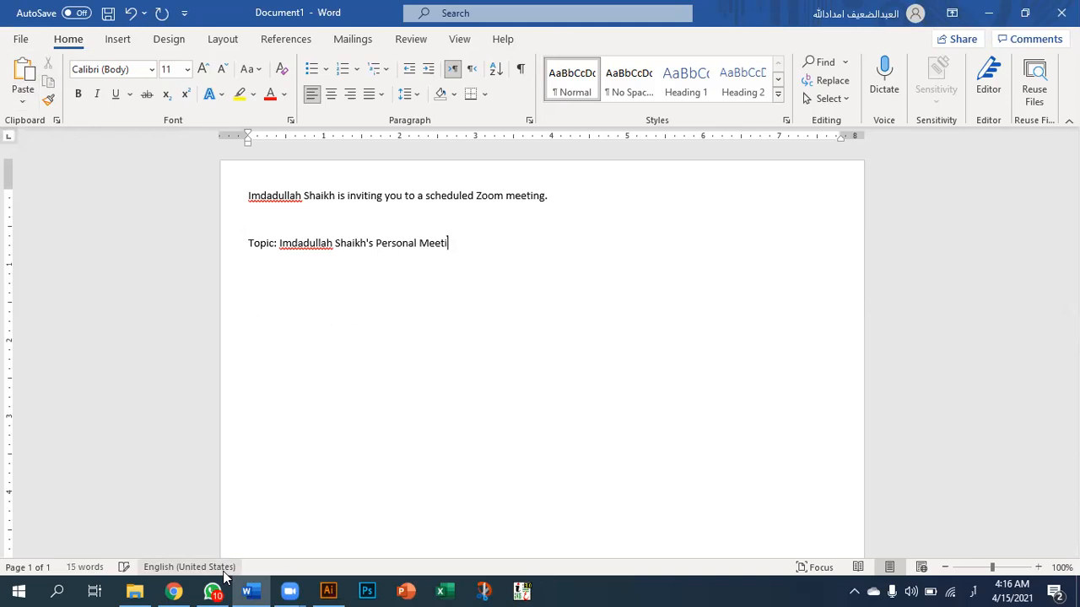
key(ctrl+a)
key(BackSpace)
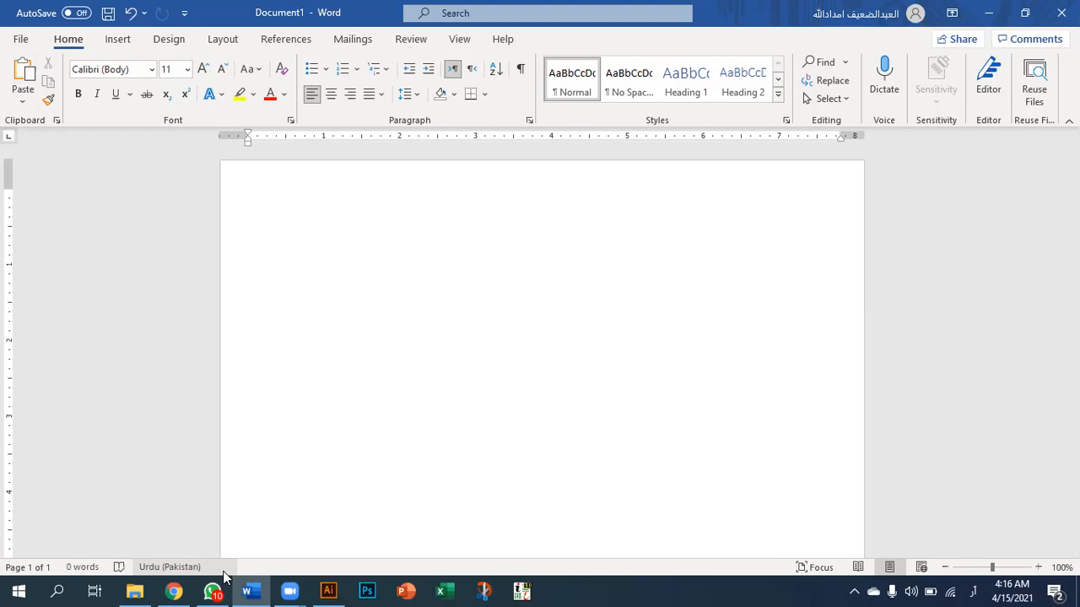
- Paste the Zoom meeting invitation with its passcode again and view the spelling suggestions for the flagged name in its opening line
key(ctrl+v)
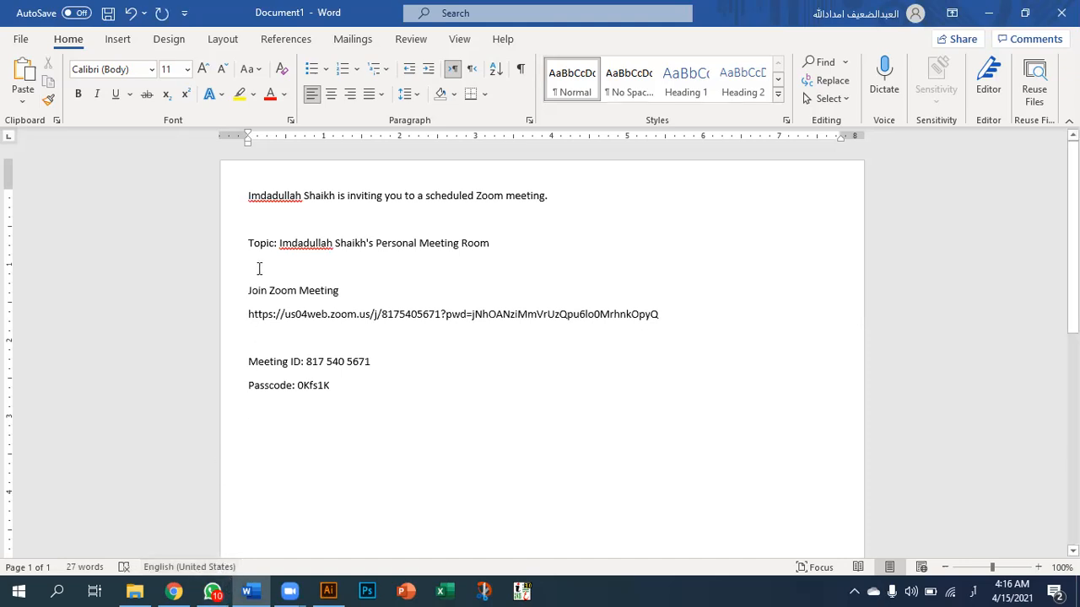
right_click(277, 201)
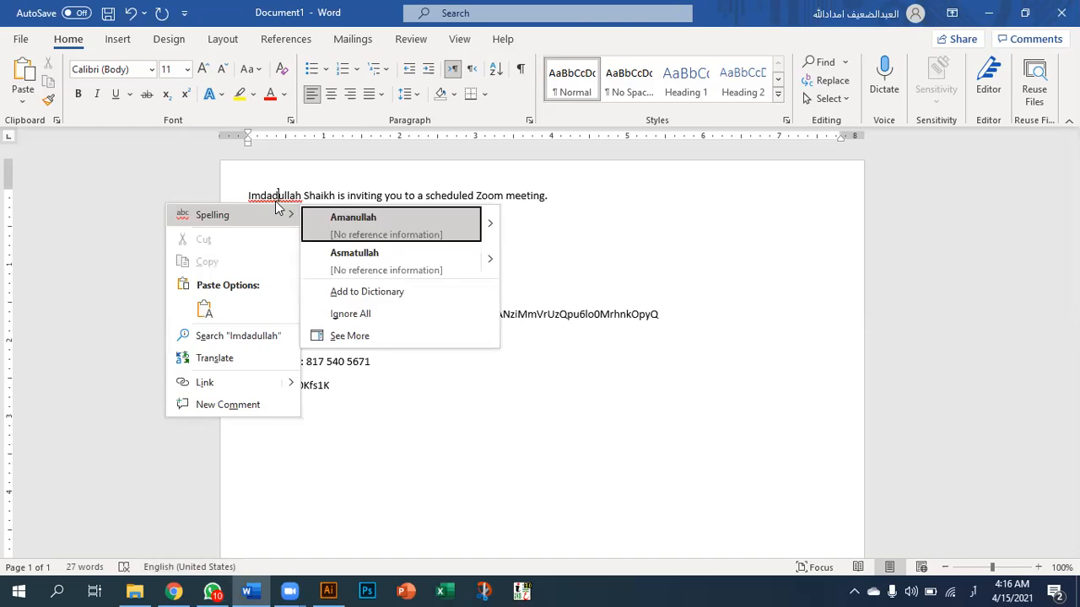
click(423, 455)
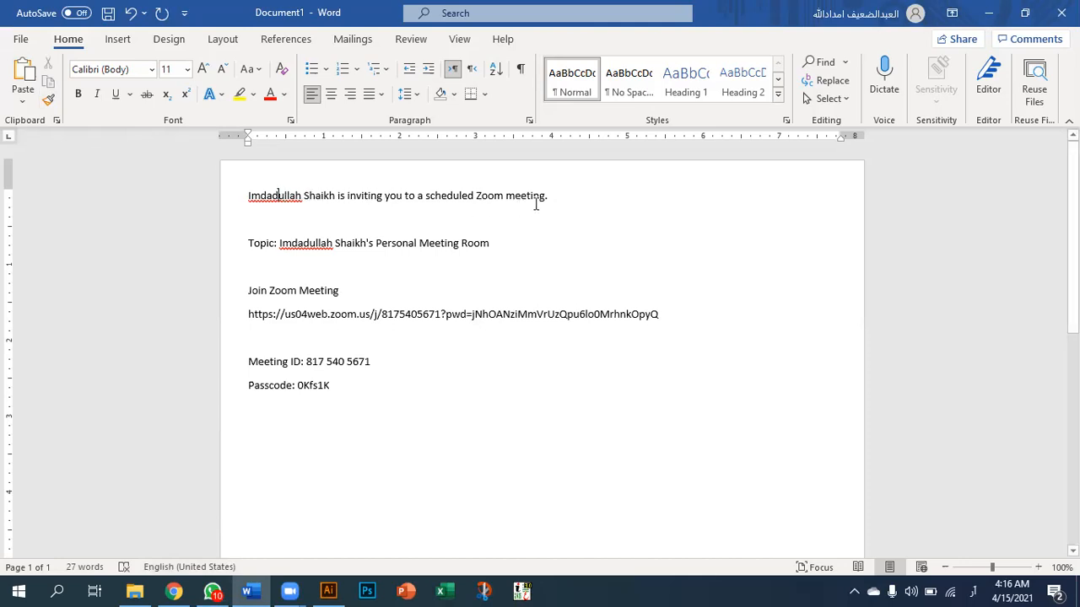
- Cut the invitation's opening line and paste it on the empty line below the passcode
drag(547, 197, 542, 198)
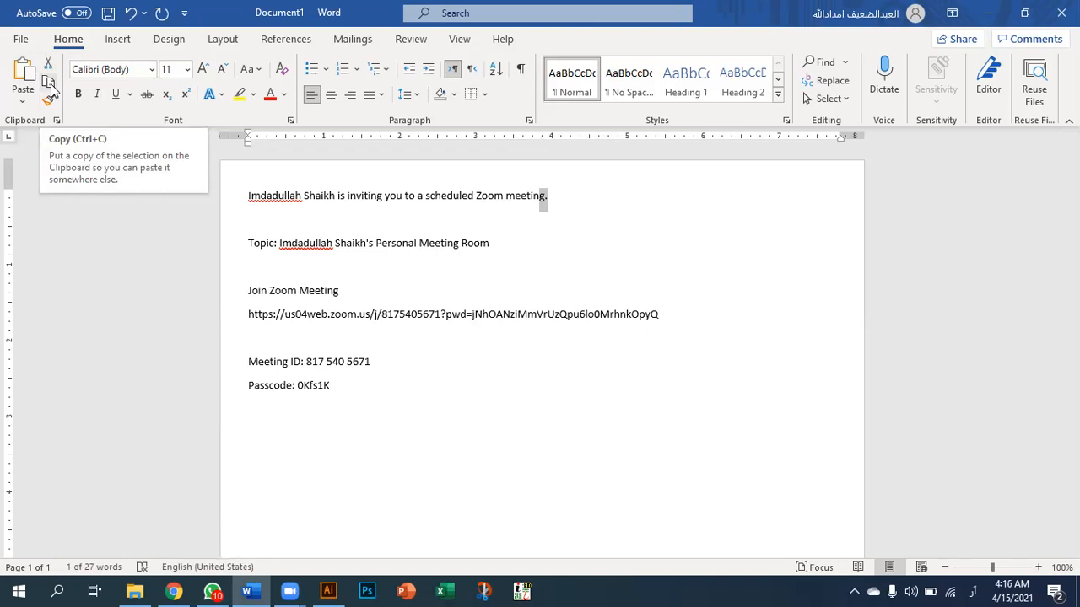
click(633, 228)
drag(557, 196, 233, 207)
key(ctrl+c)
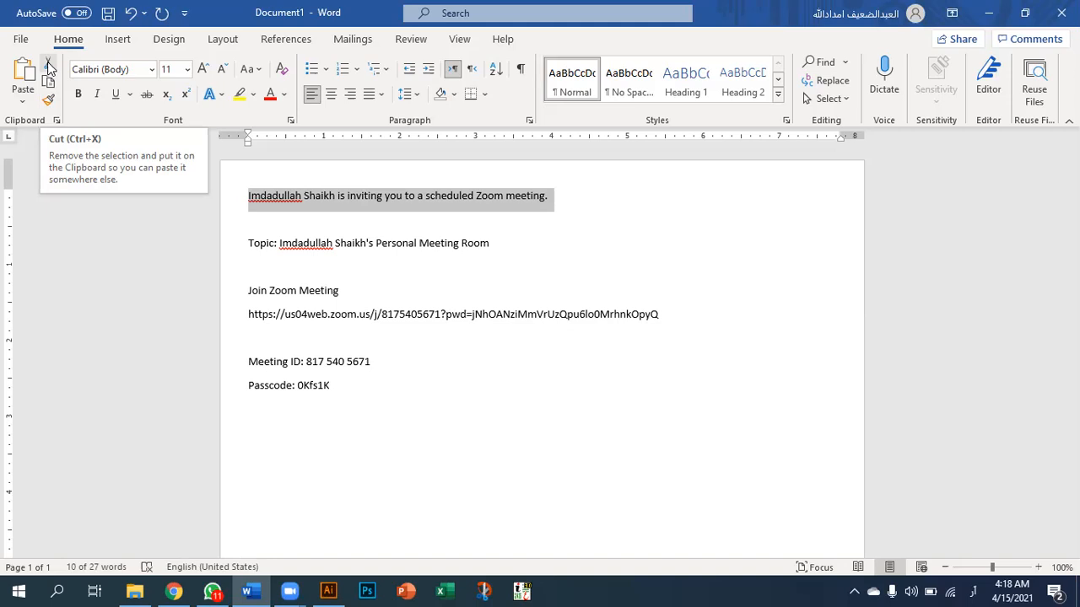
click(48, 68)
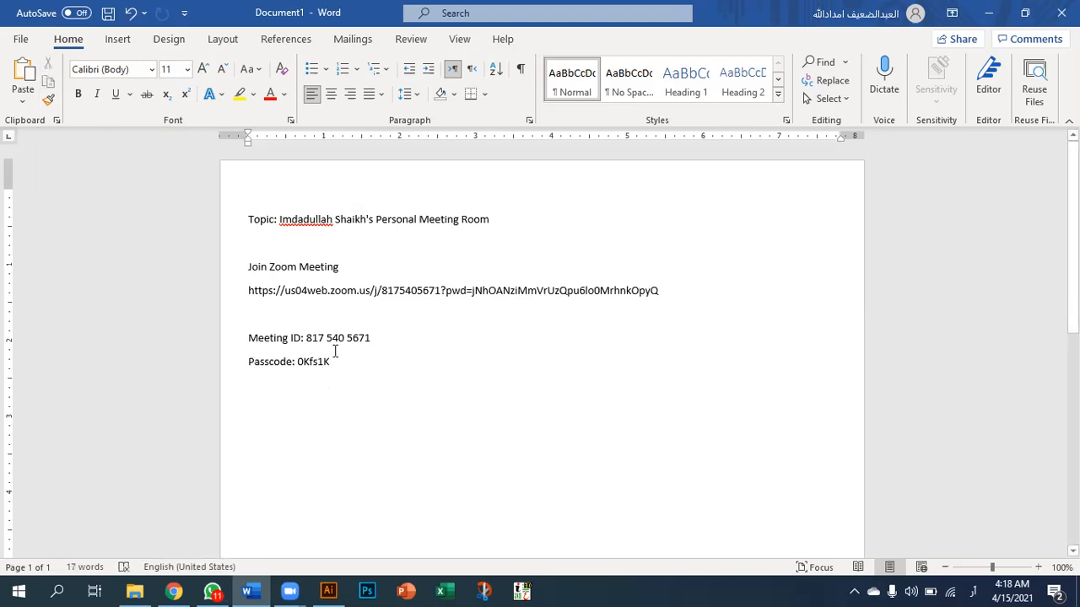
click(337, 416)
click(21, 78)
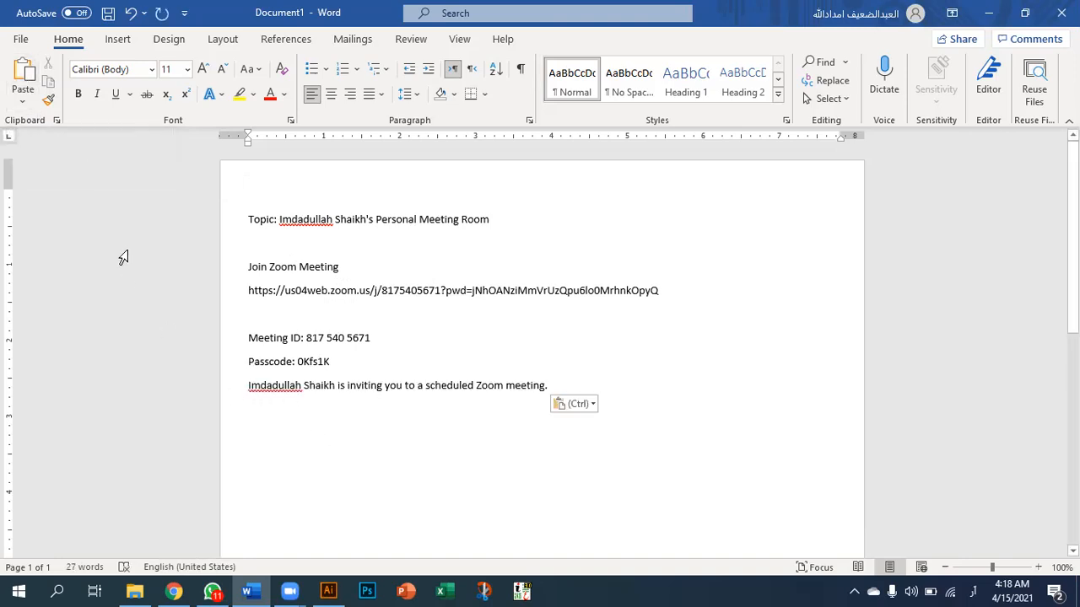
- Paste four more copies of the opening line at the end of the document
click(25, 76)
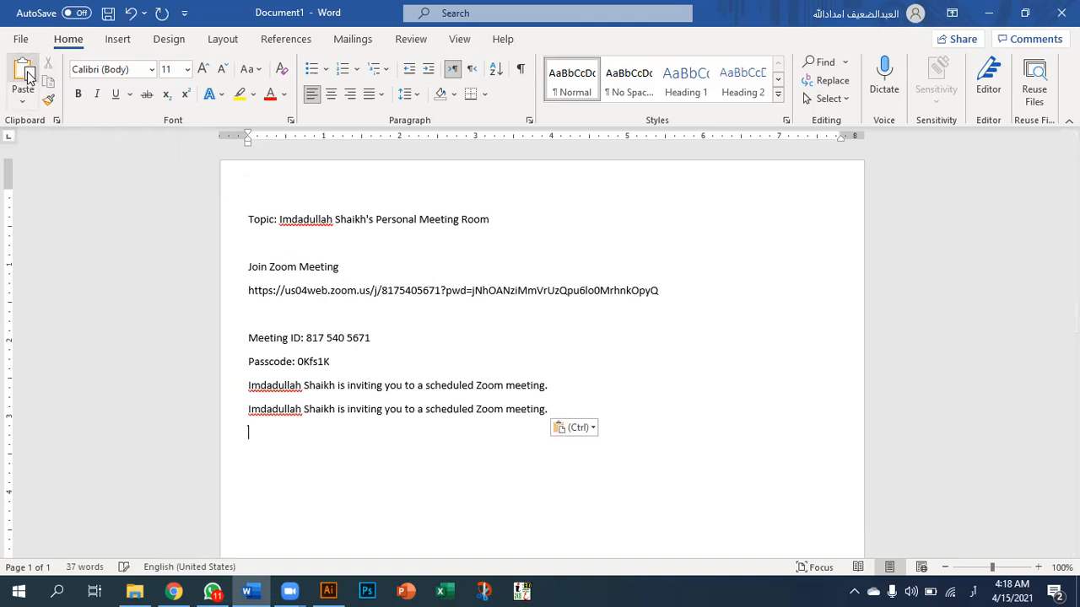
click(26, 75)
click(26, 76)
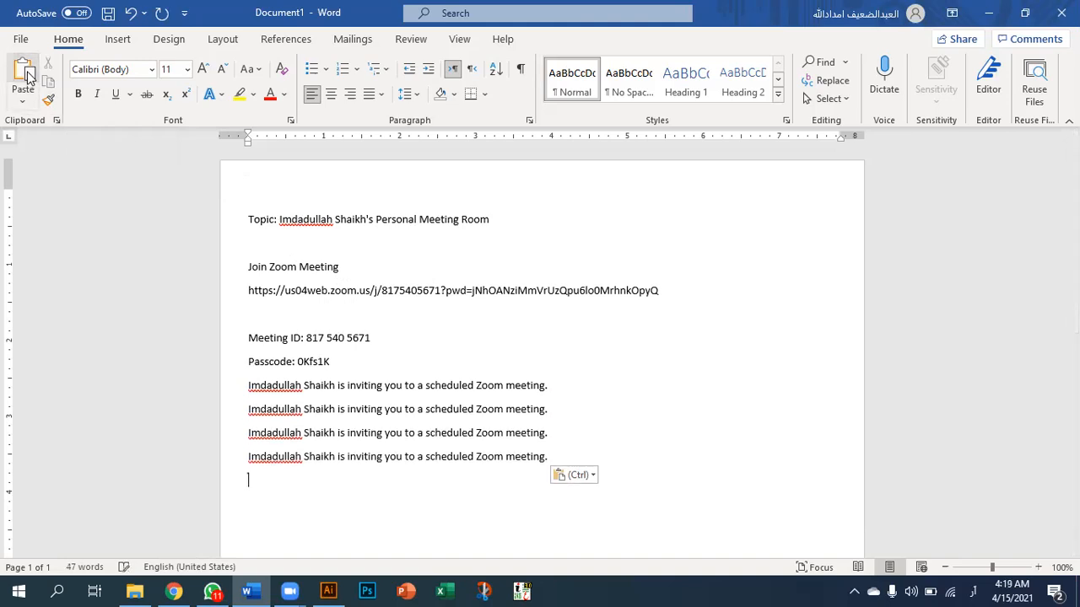
click(25, 76)
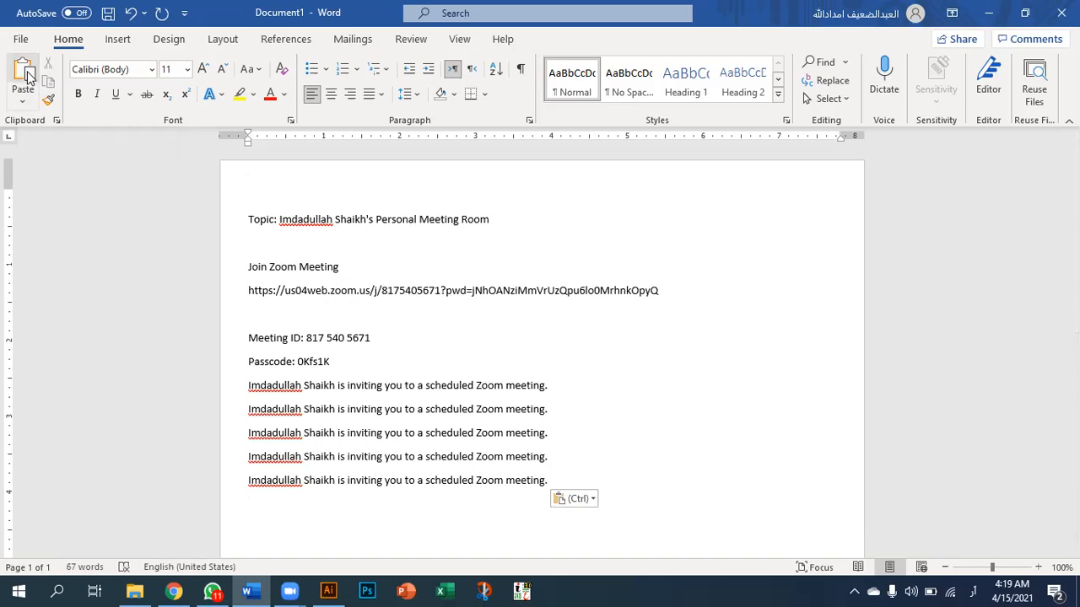
- Undo all pastes of the opening line as well as its cut, and clear the selection
key(ctrl+z)
key(ctrl+z)
key(ctrl+z)
key(ctrl+z)
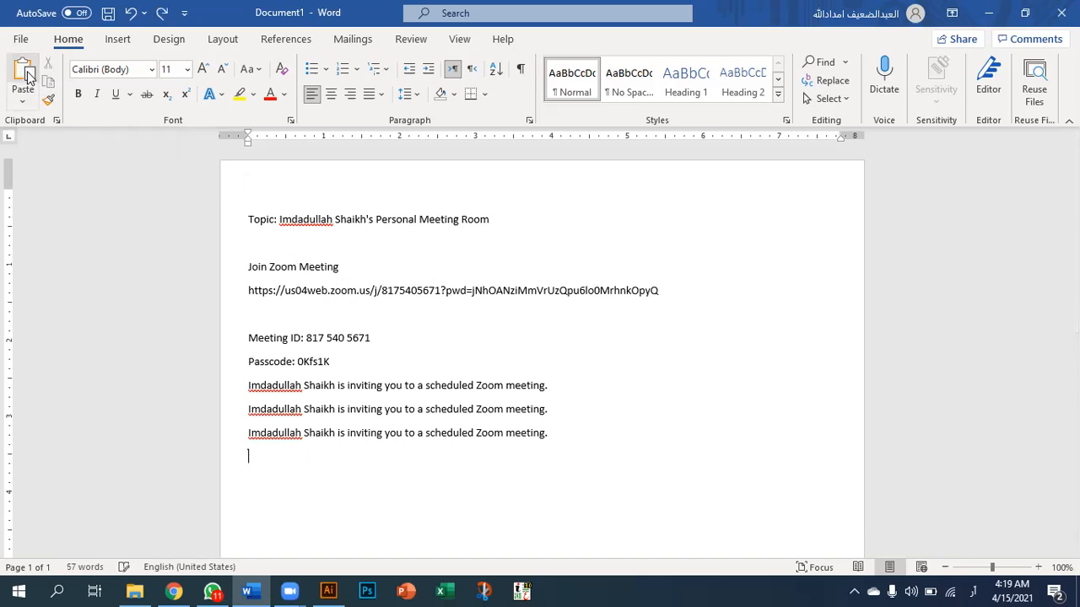
key(ctrl+z)
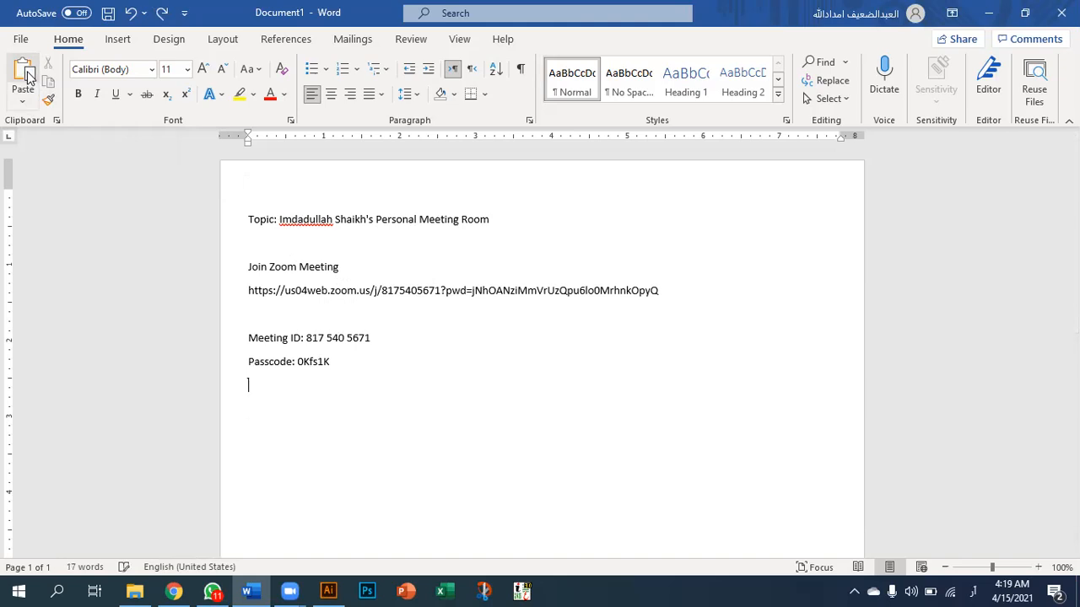
key(ctrl+z)
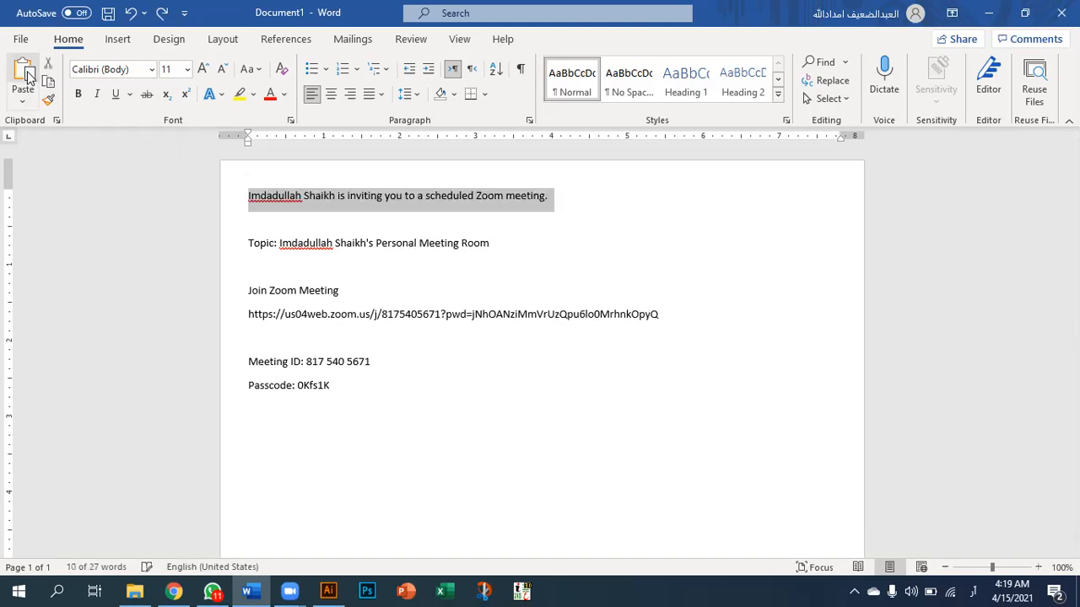
click(642, 207)
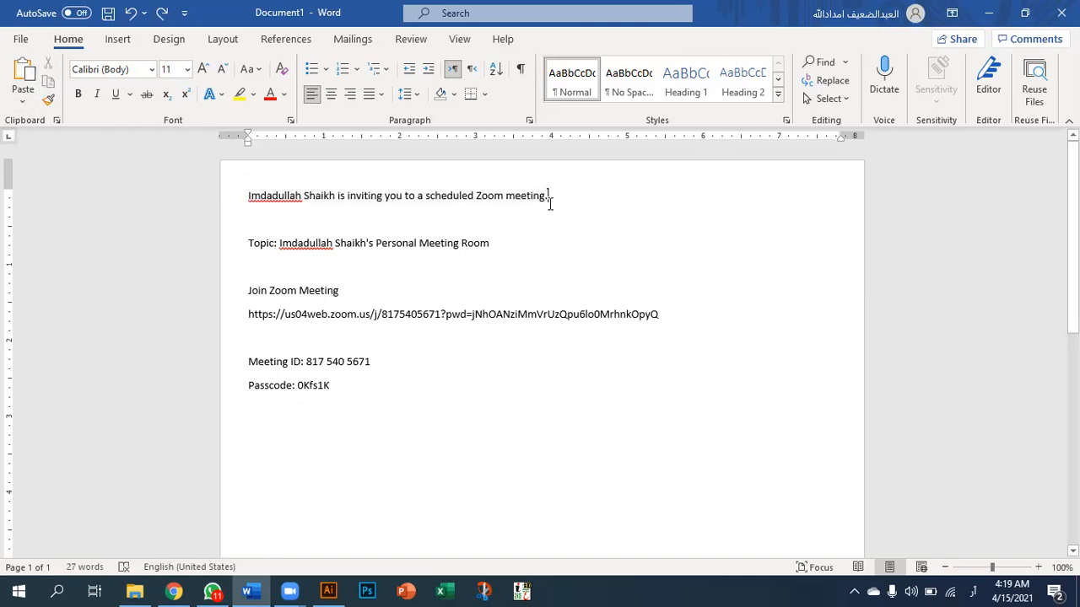
drag(515, 200, 250, 200)
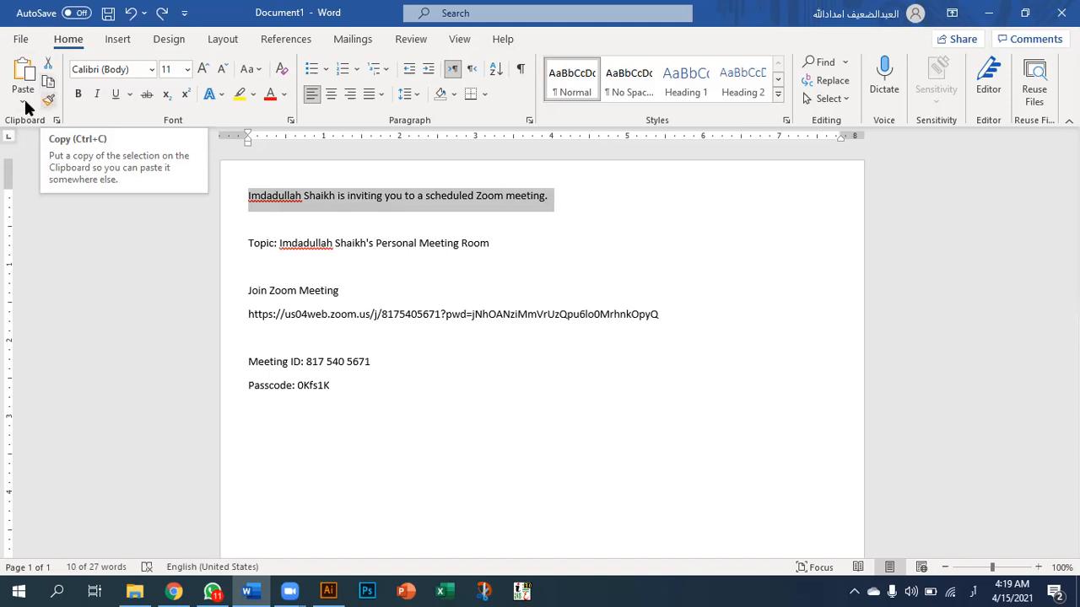
click(506, 221)
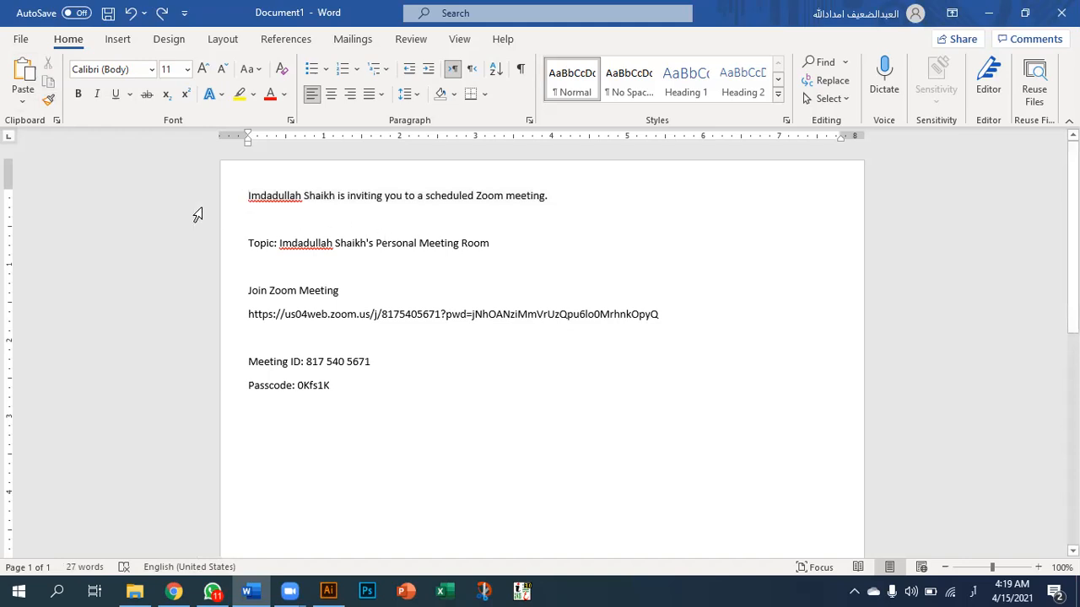
- Add the flagged first name in the opening line to the spelling dictionary
right_click(262, 197)
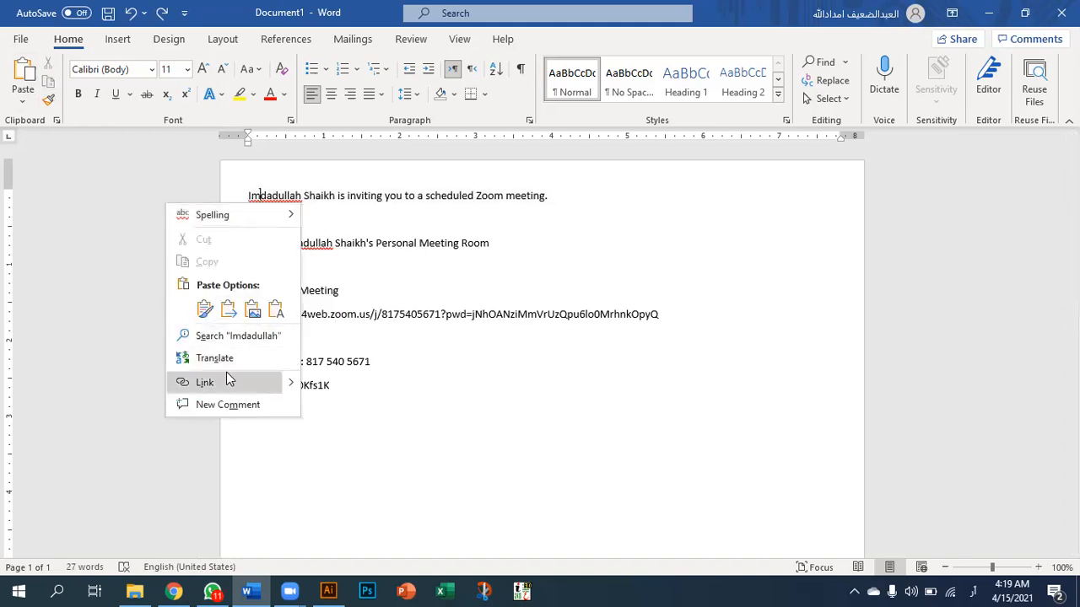
mouse_move(229, 220)
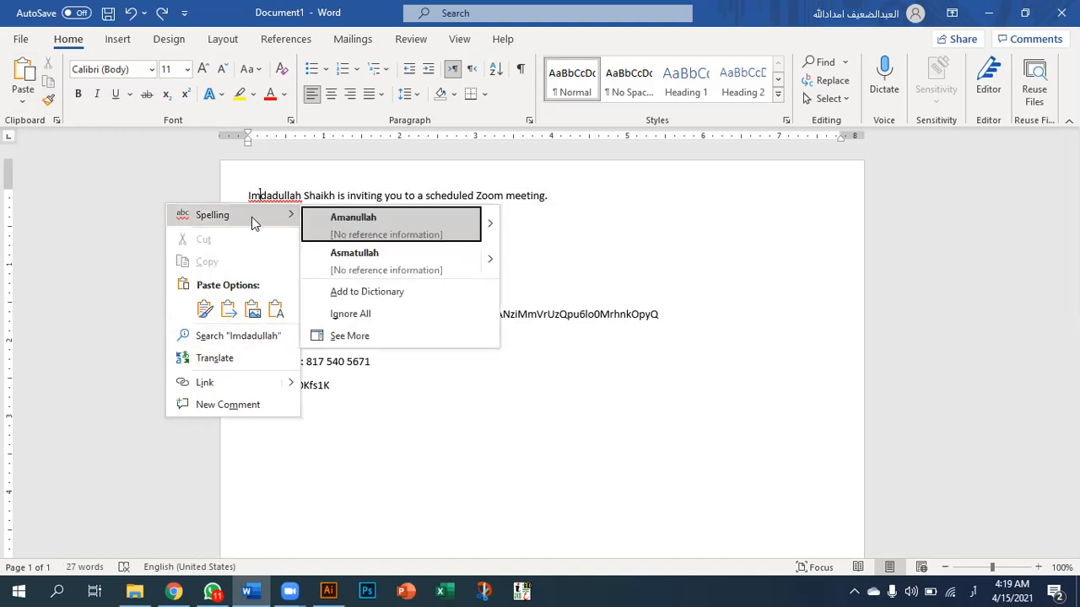
click(367, 292)
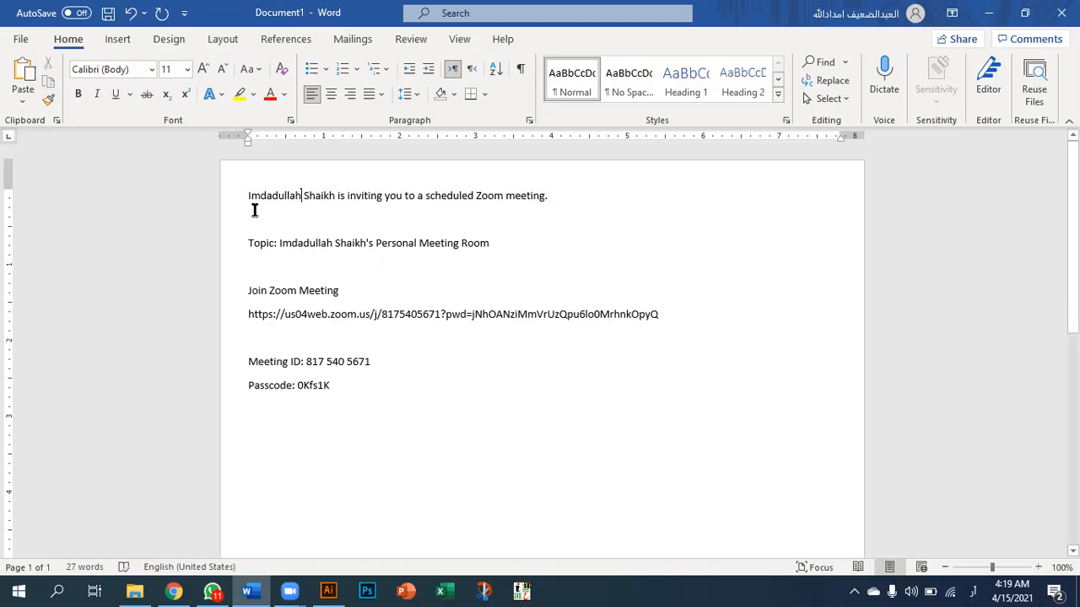
- Copy the host's full name from the opening line and paste it on the empty line below the passcode
drag(241, 195, 334, 197)
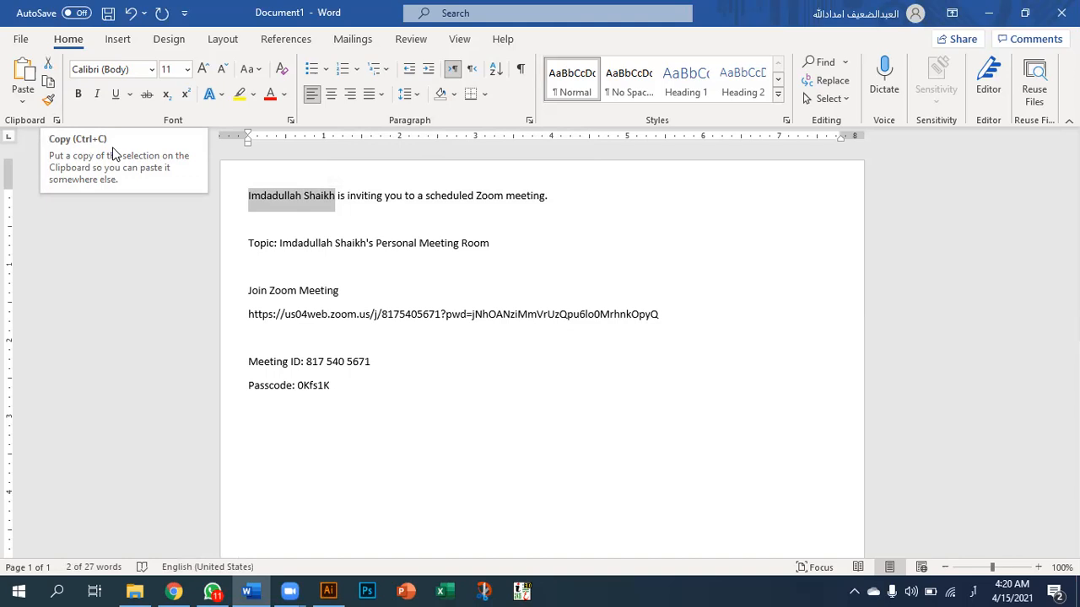
click(48, 84)
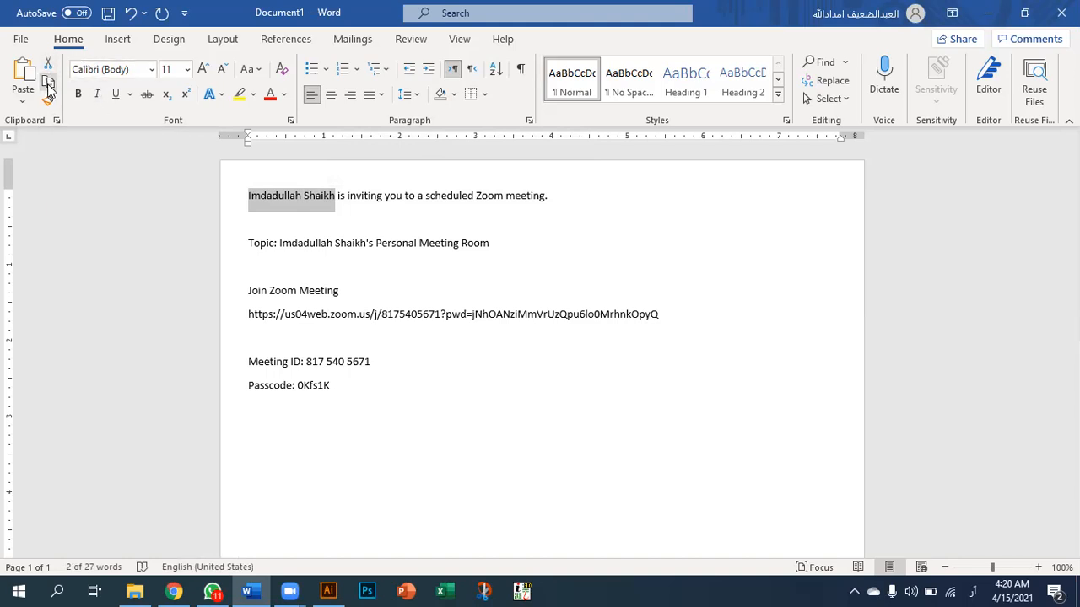
click(311, 414)
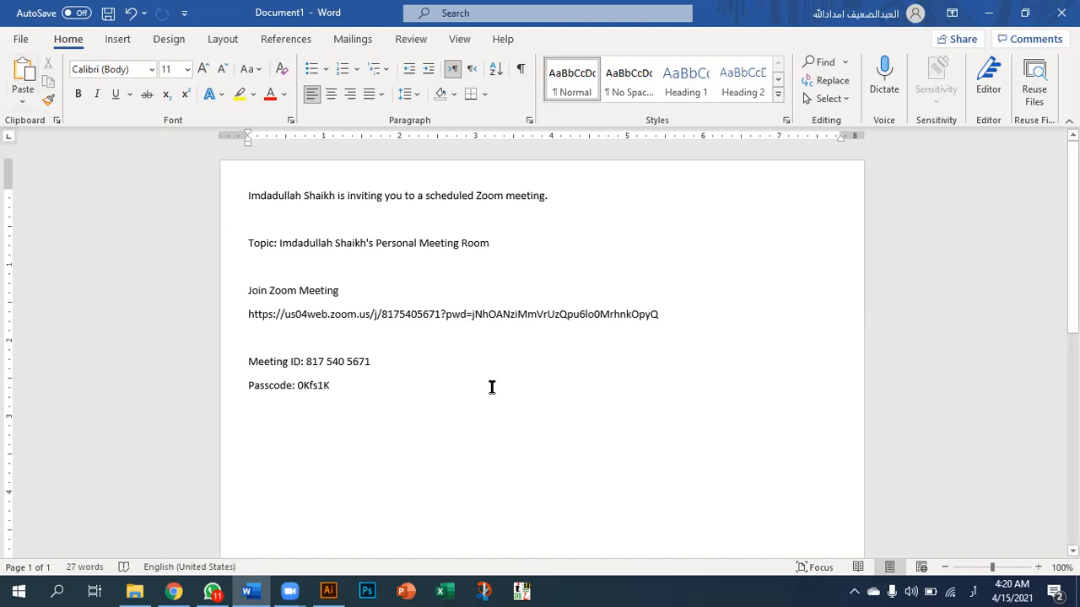
key(ctrl+v)
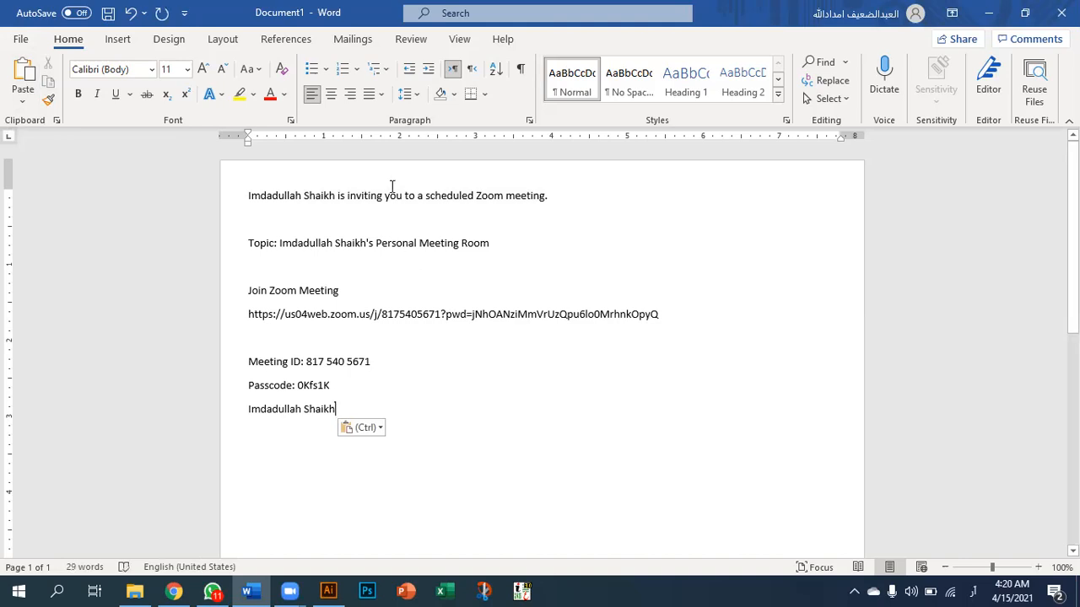
- Cut the whole opening line and paste it on a new line below the copied host name
drag(555, 195, 262, 199)
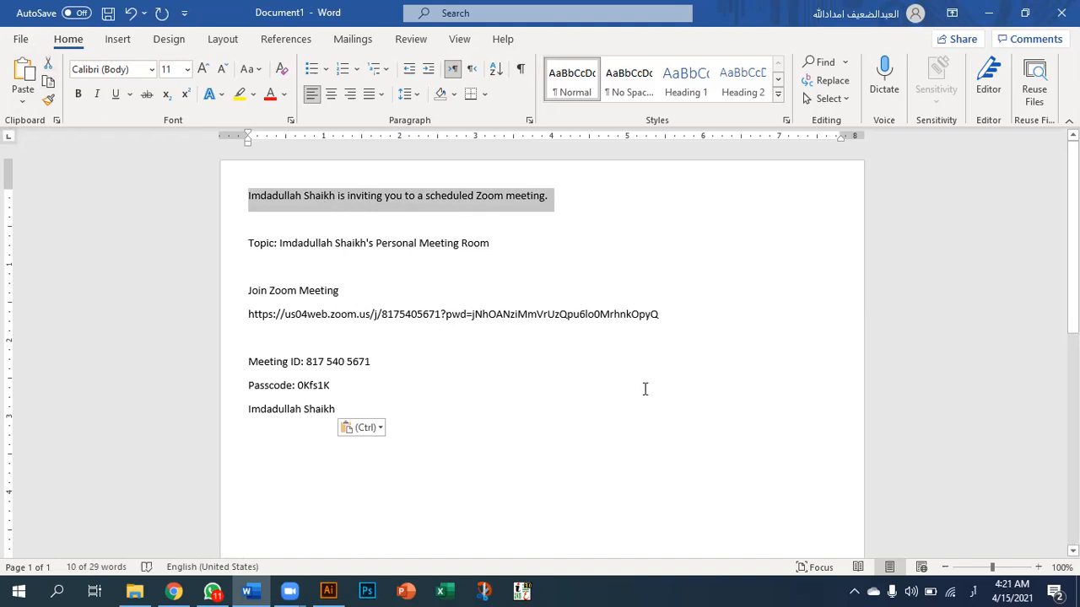
key(Delete)
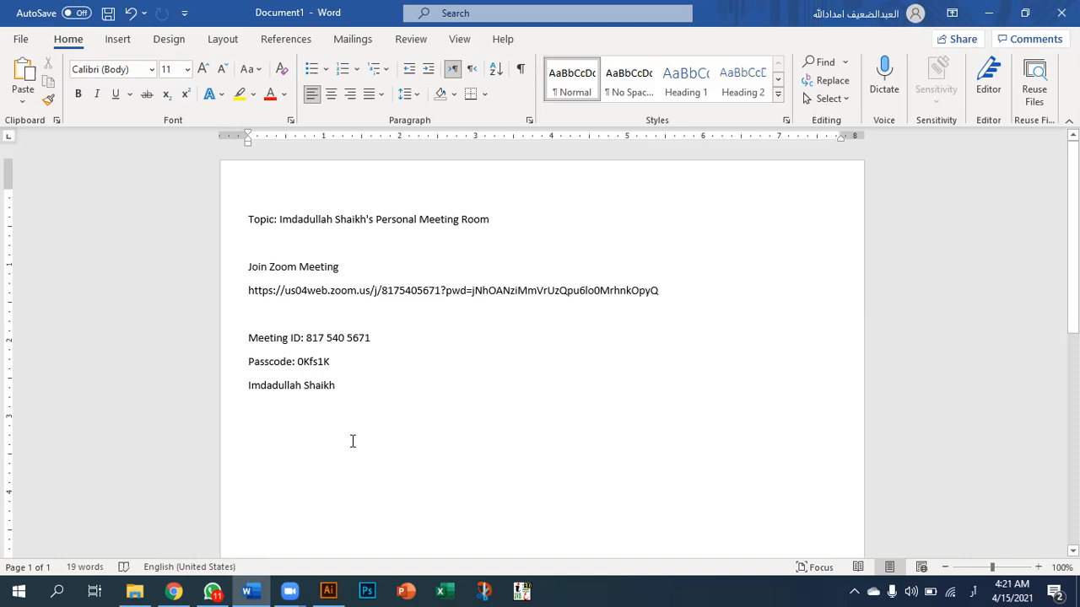
key(Return)
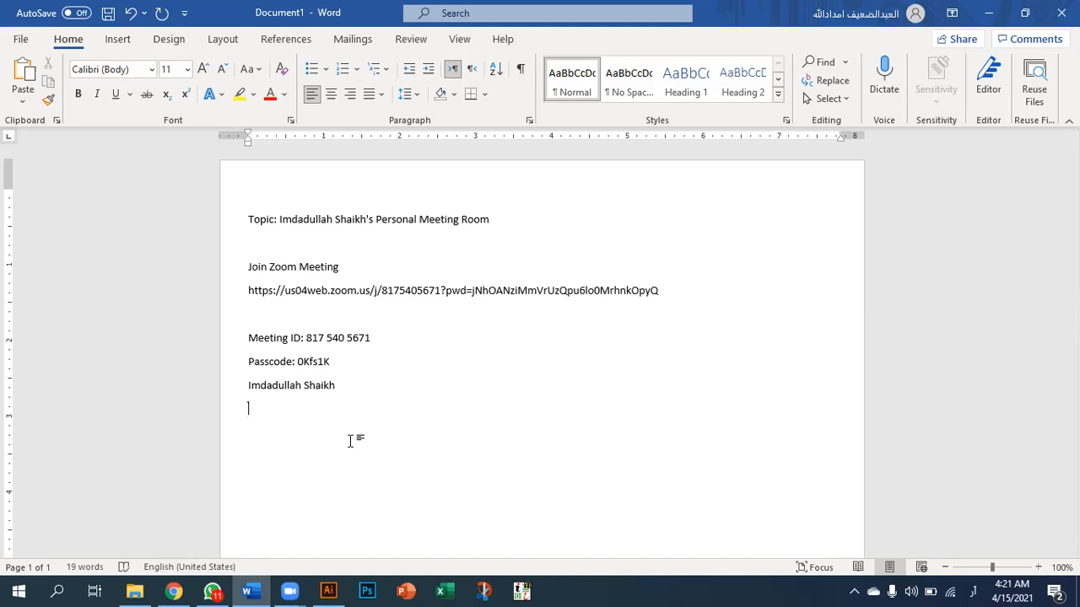
key(ctrl+v)
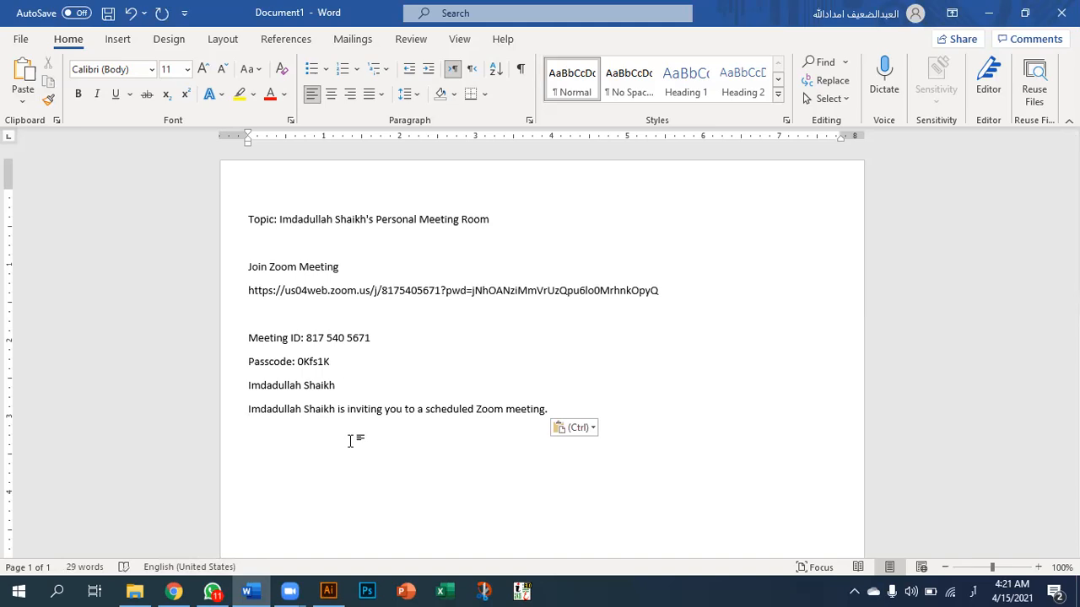
- Undo the paste, the new line and the cut of the opening line, and clear the selection
key(ctrl+z)
key(ctrl+z)
key(ctrl+z)
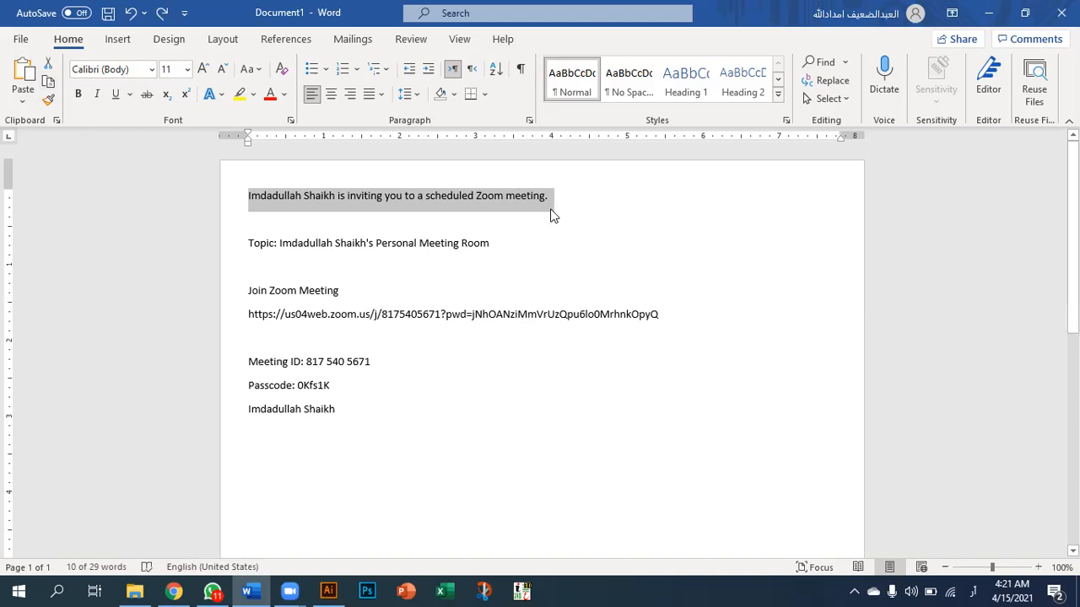
click(449, 286)
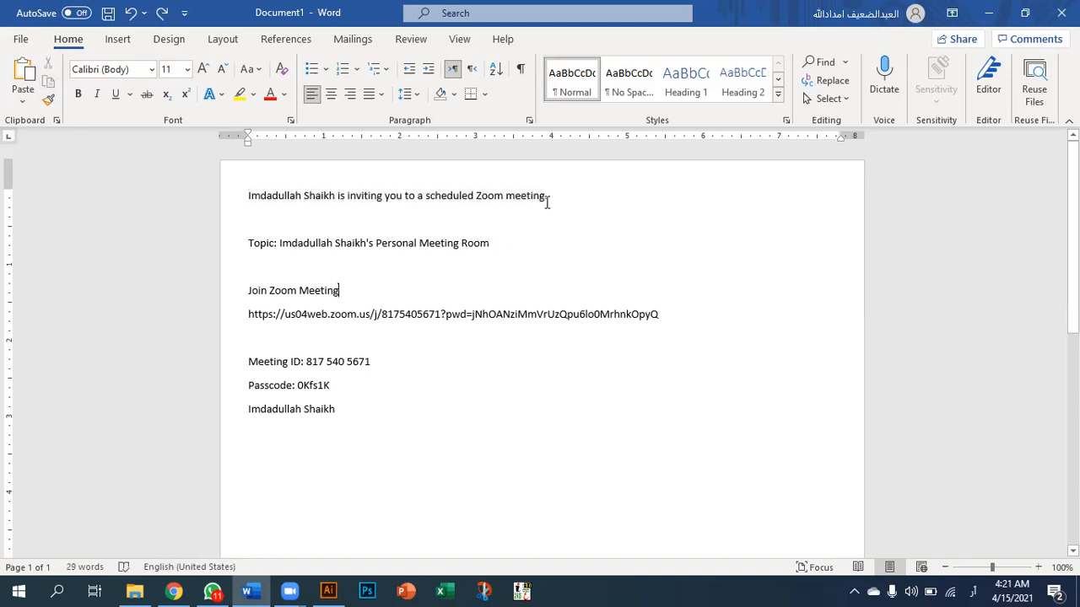
- Copy "Zoom meeting." from the end of the opening line and paste it after the host's name on the last line
drag(550, 196, 477, 197)
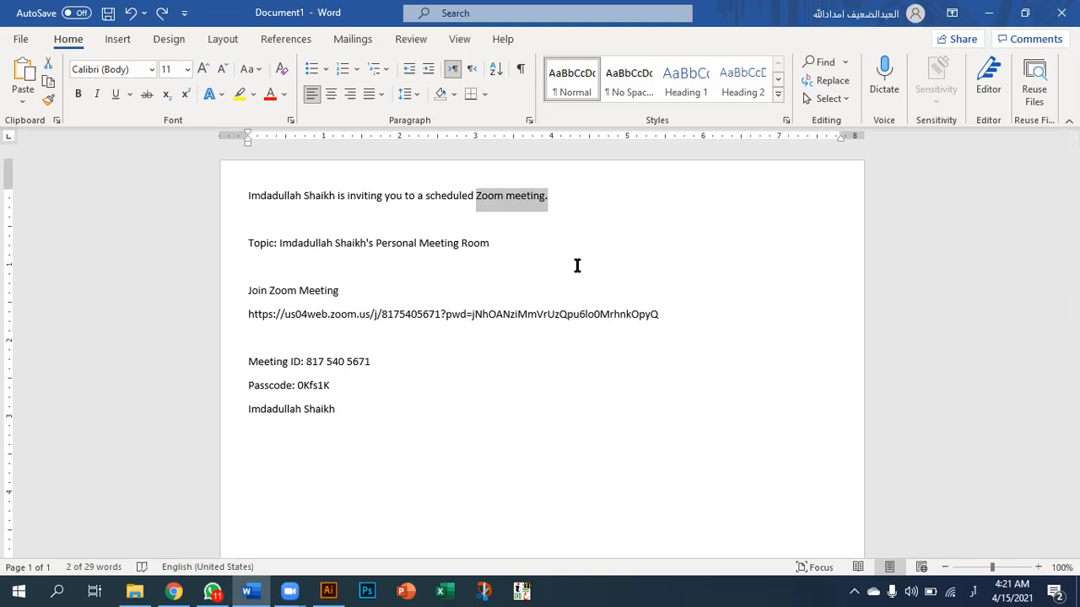
click(403, 420)
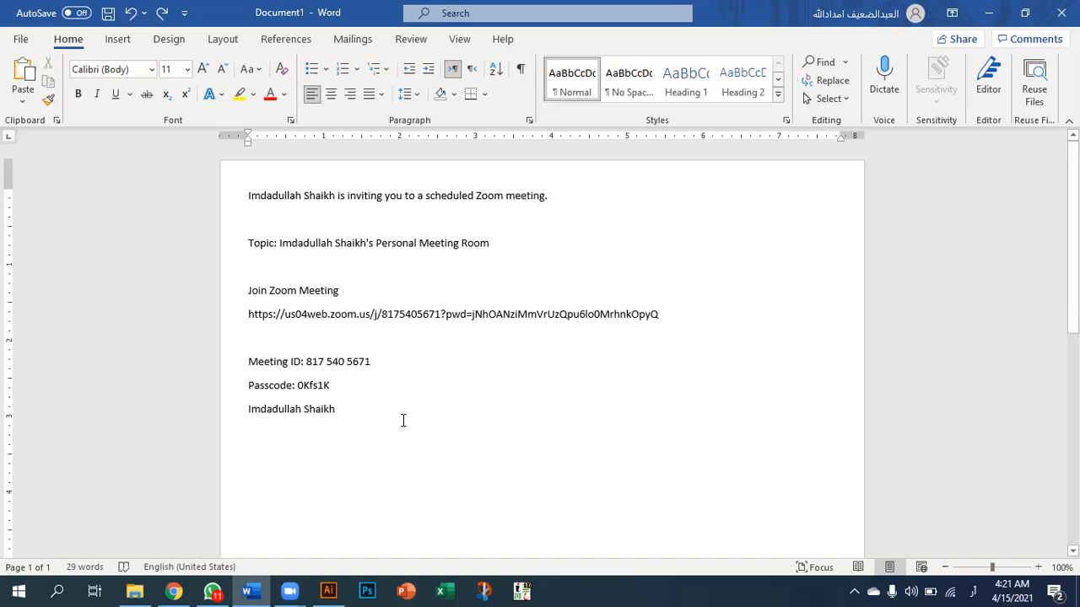
key(ctrl+v)
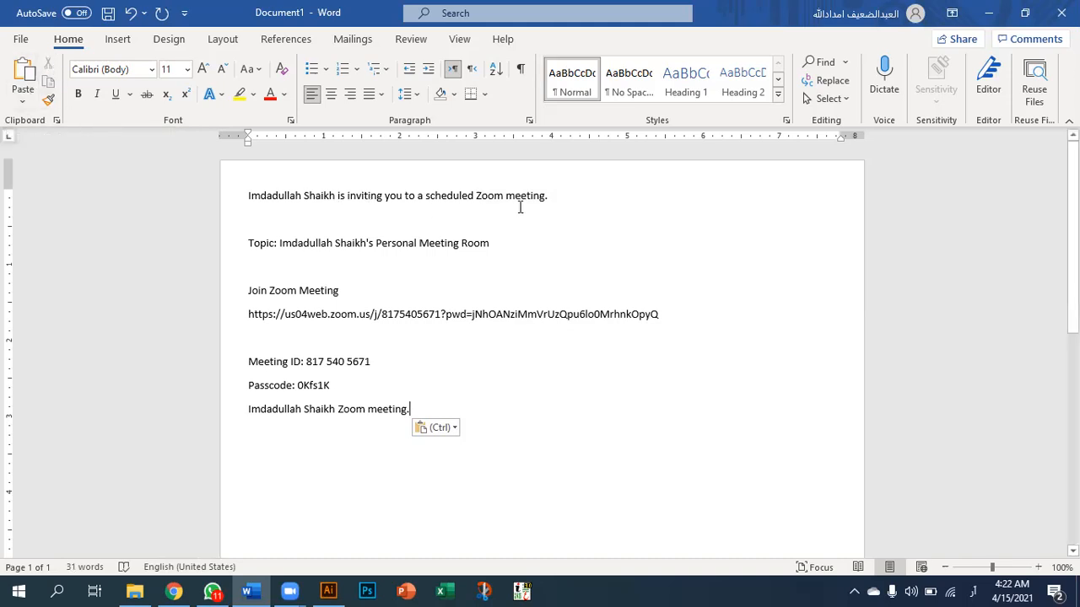
drag(557, 200, 231, 198)
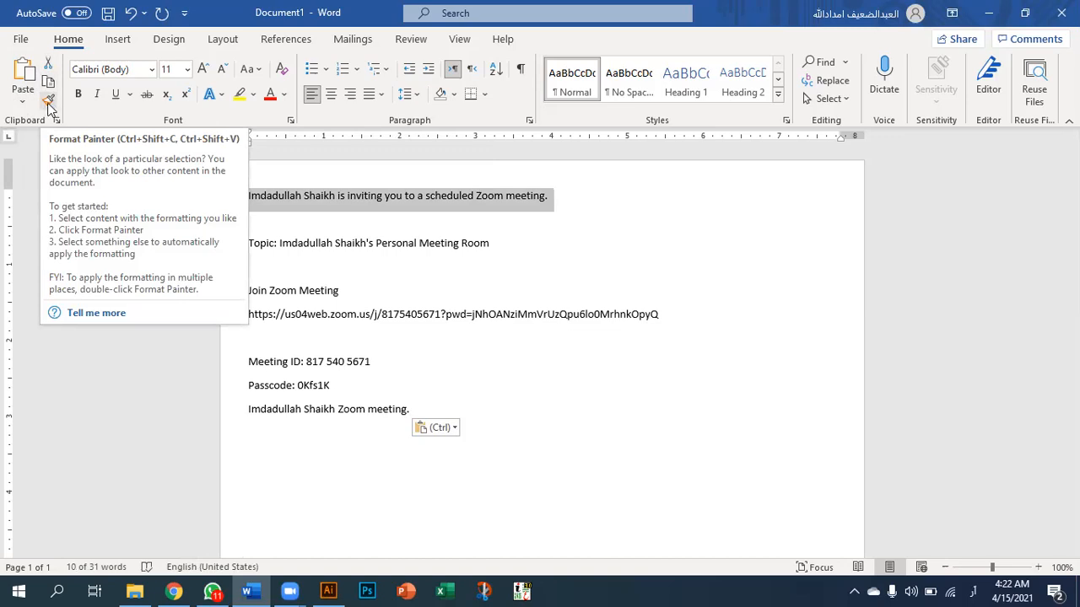
click(620, 242)
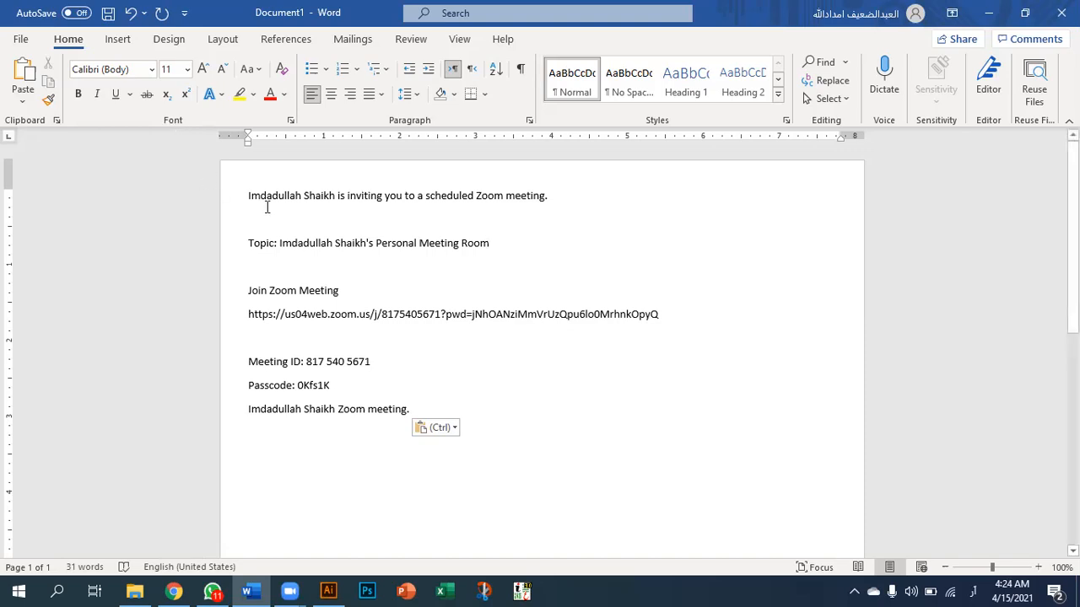
drag(253, 199, 620, 194)
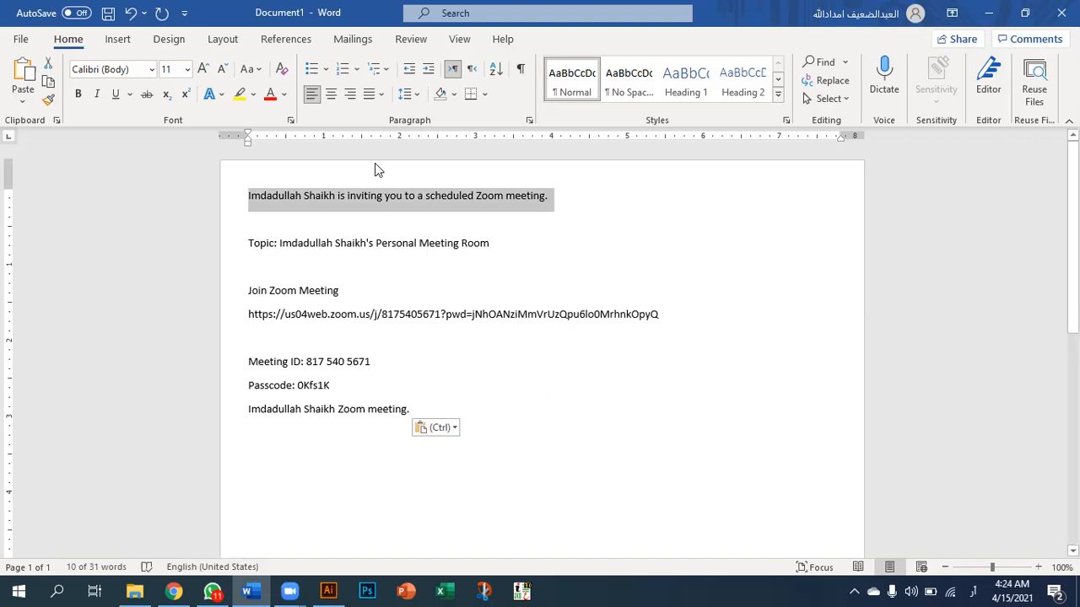
click(488, 219)
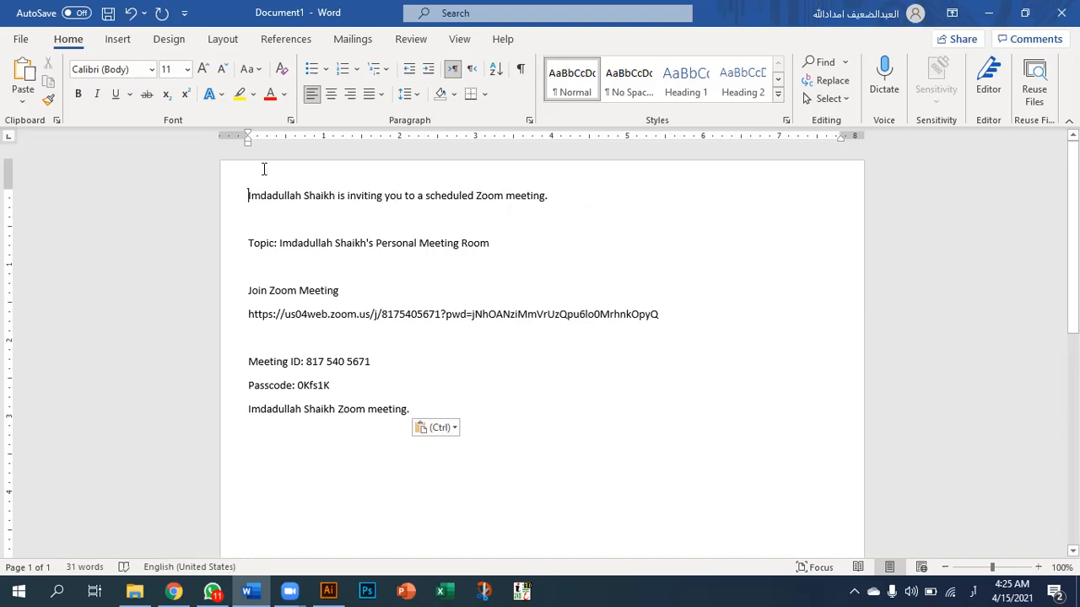
- Add a new line above the opening line and enter the title "علم وینر کورس ورڈ" in it
key(Return)
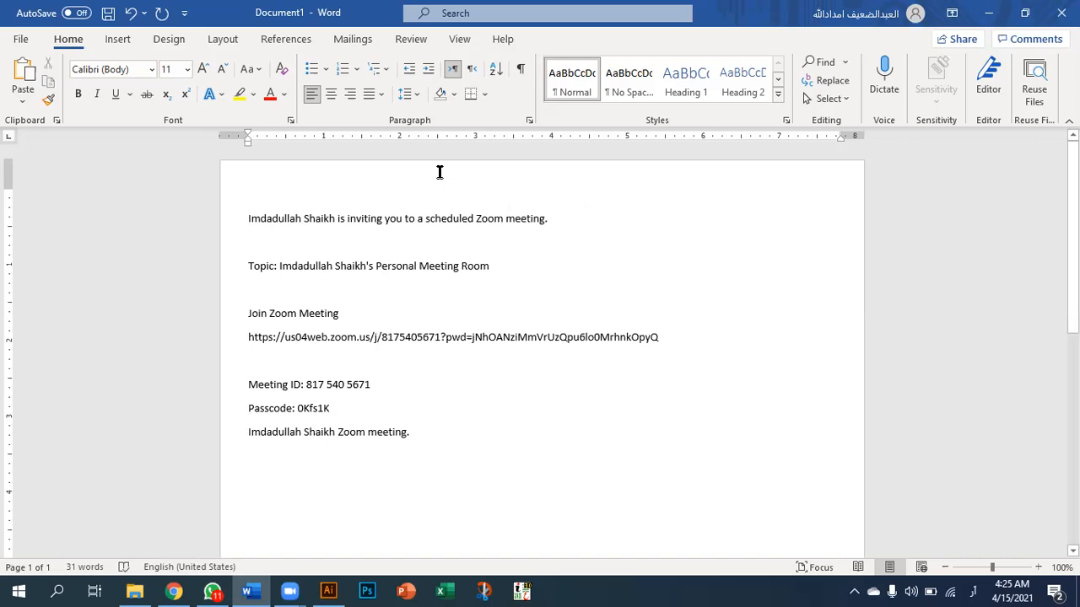
text(ه)
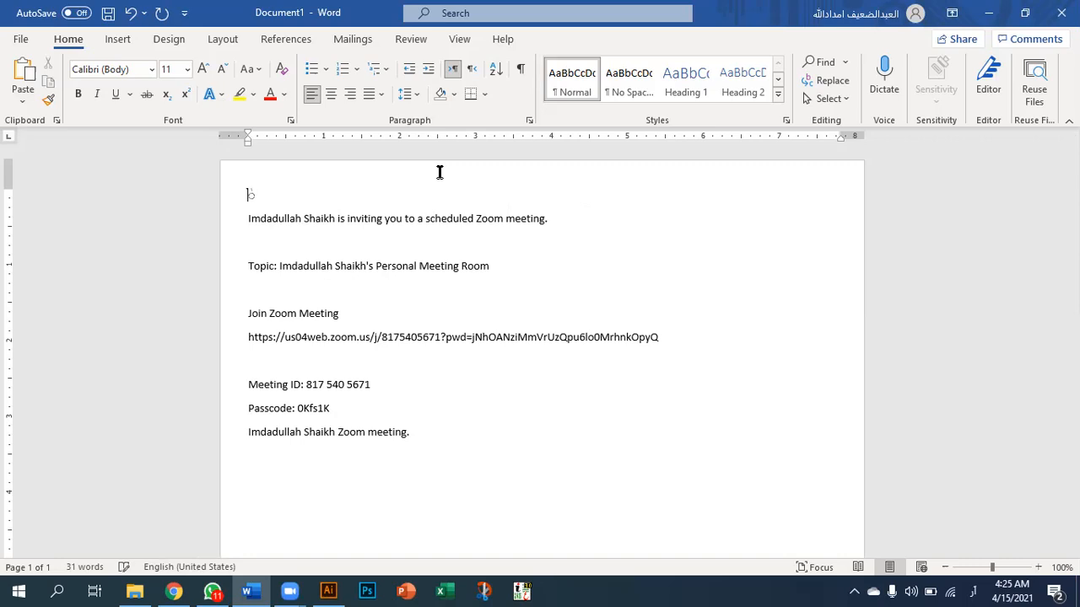
key(BackSpace)
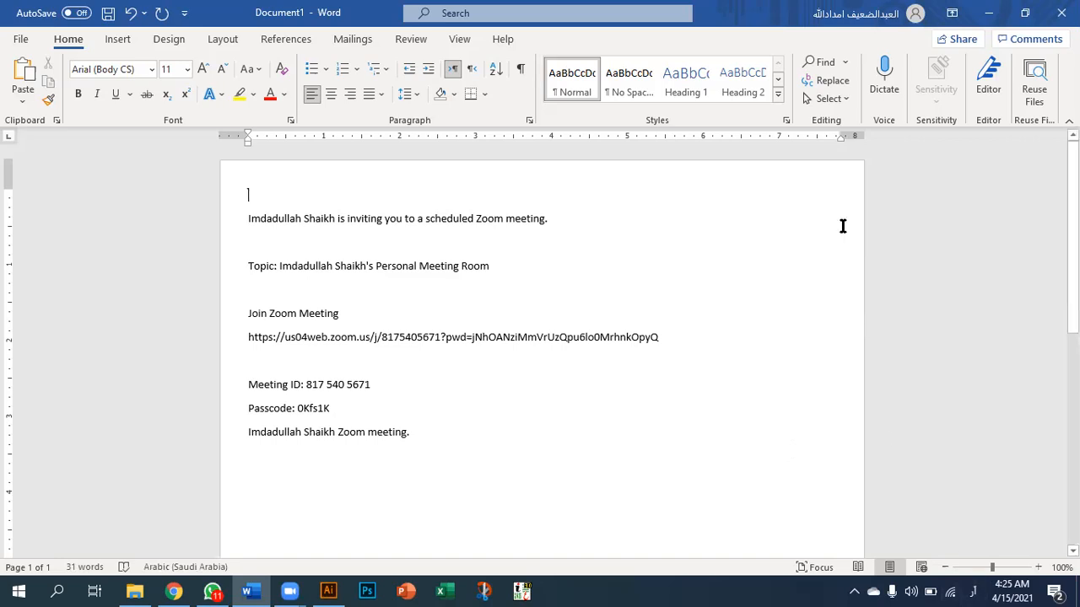
text(علم وم)
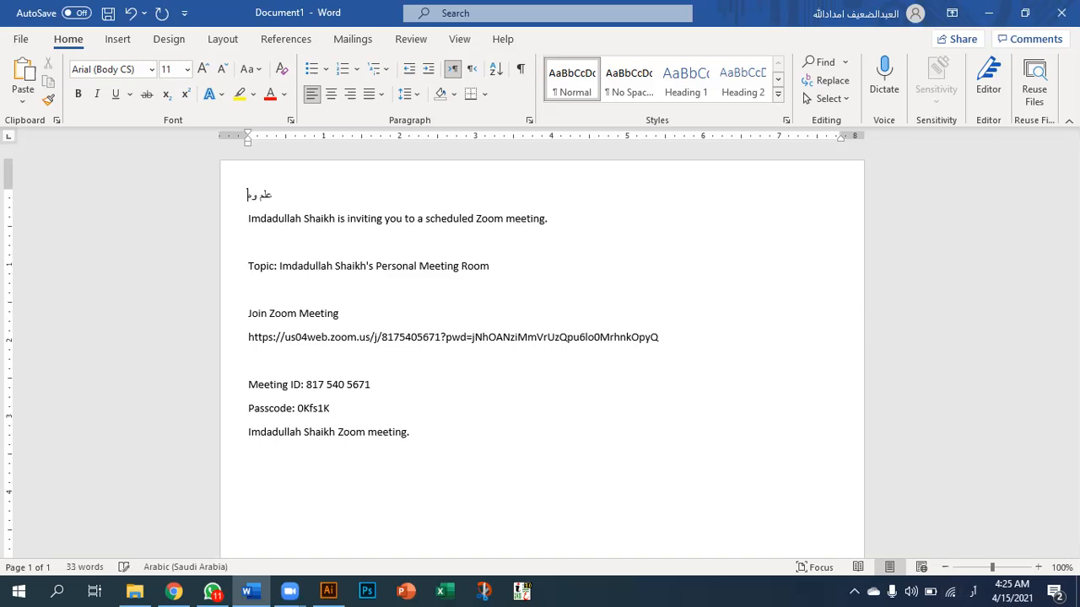
text(بنر کورس)
text(ورڈ)
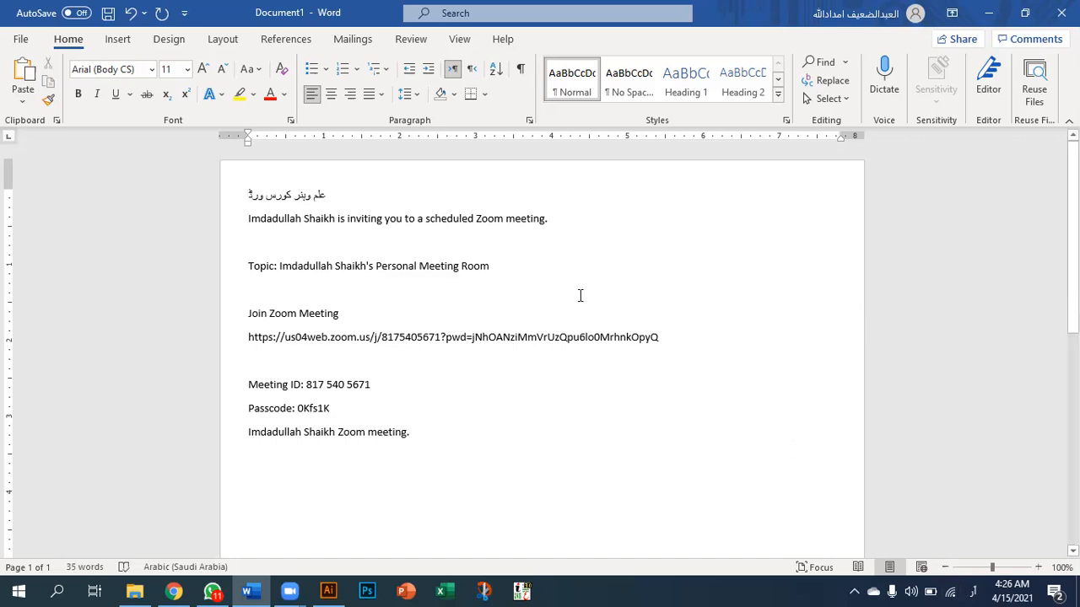
- Centre the Urdu title line on the page and clear the selection
mouse_move(313, 195)
mouse_down()
mouse_move(252, 195)
mouse_move(330, 195)
mouse_up()
click(251, 195)
click(330, 199)
triple_click(330, 199)
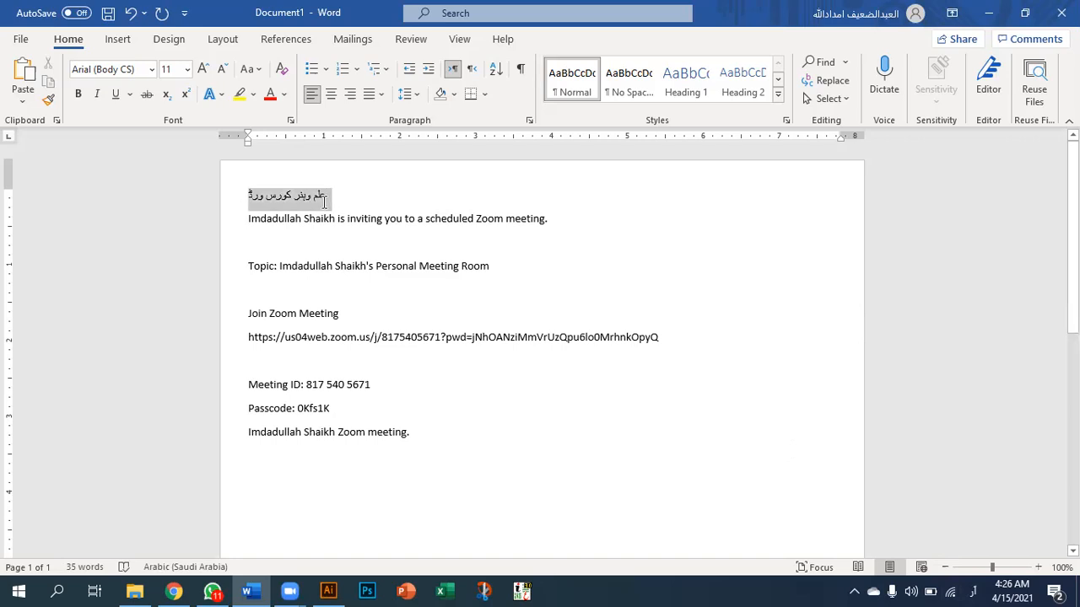
click(330, 93)
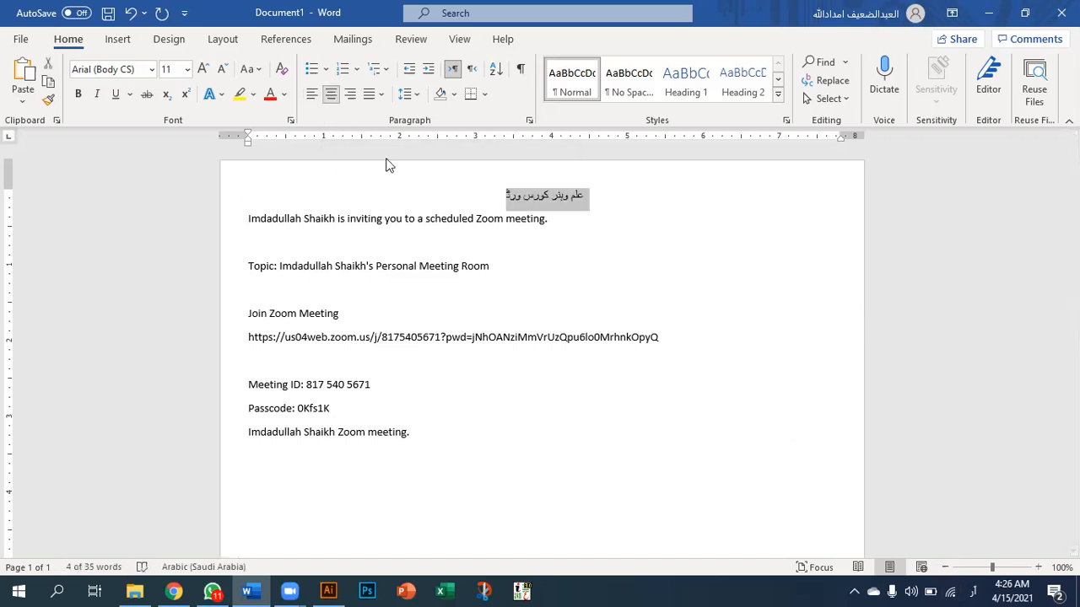
click(615, 197)
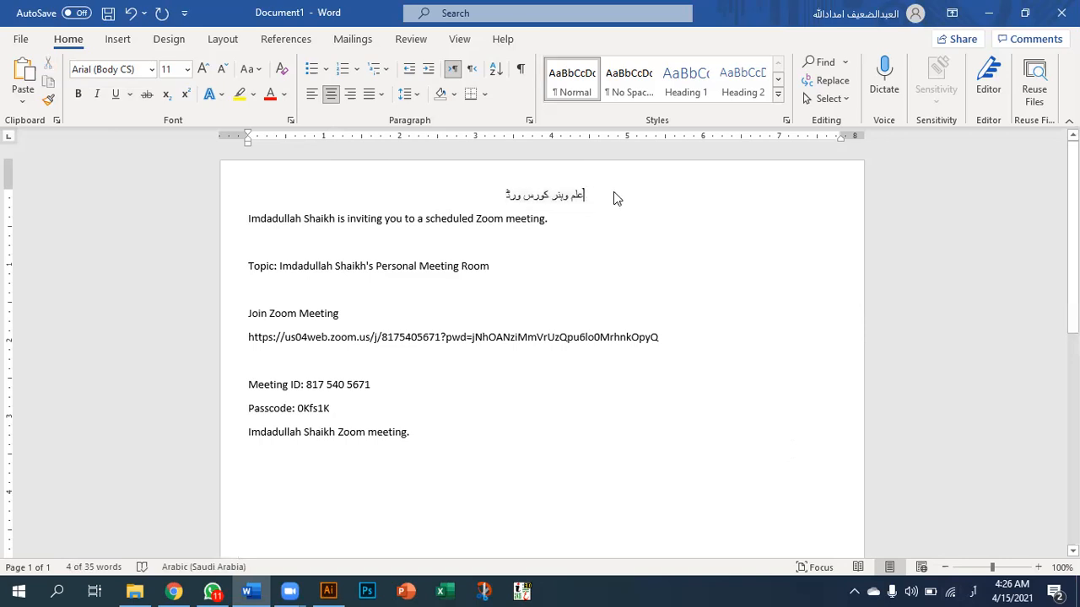
- Start saving the document under a new name and open the Save As dialog for a location on This PC
click(21, 39)
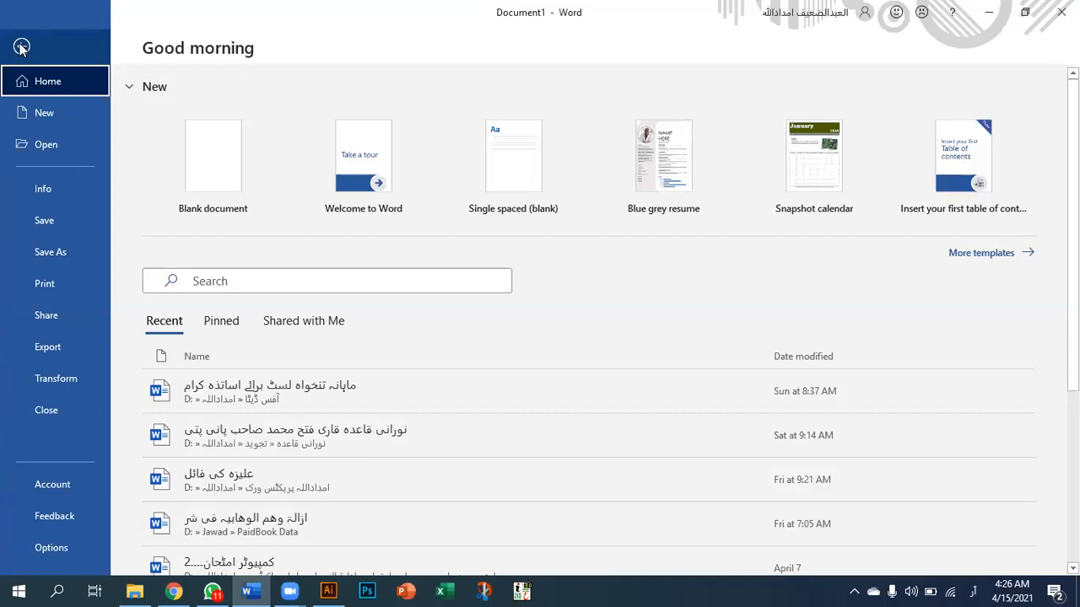
click(21, 47)
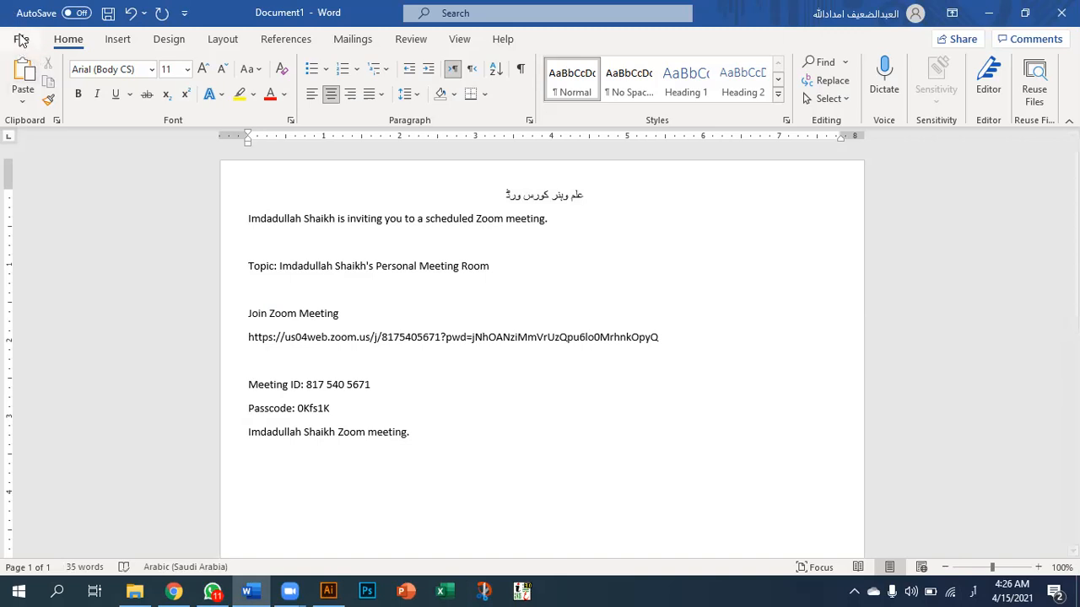
click(21, 40)
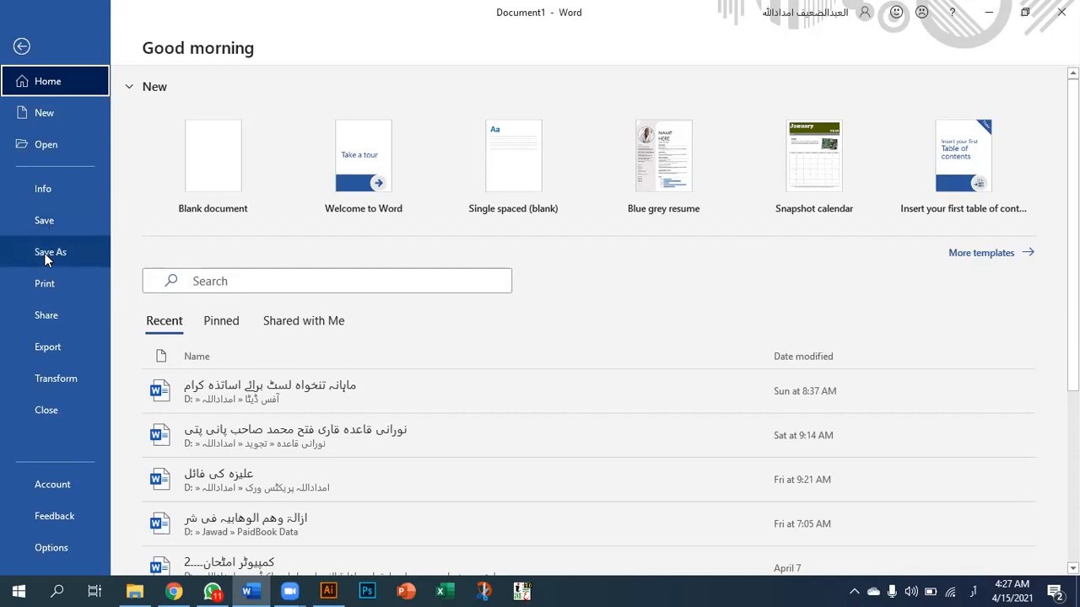
click(47, 253)
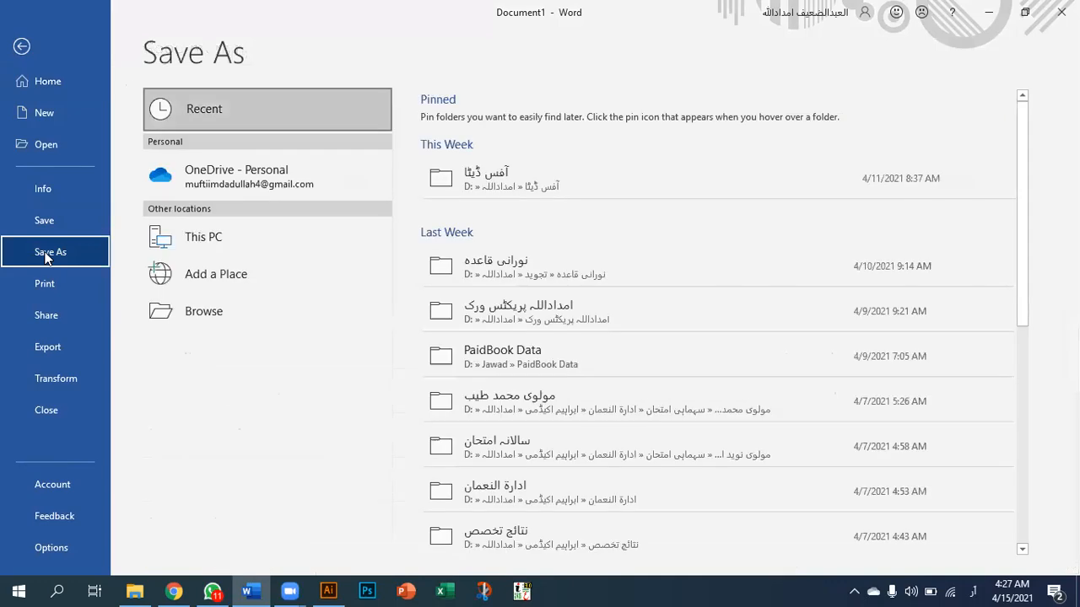
click(248, 245)
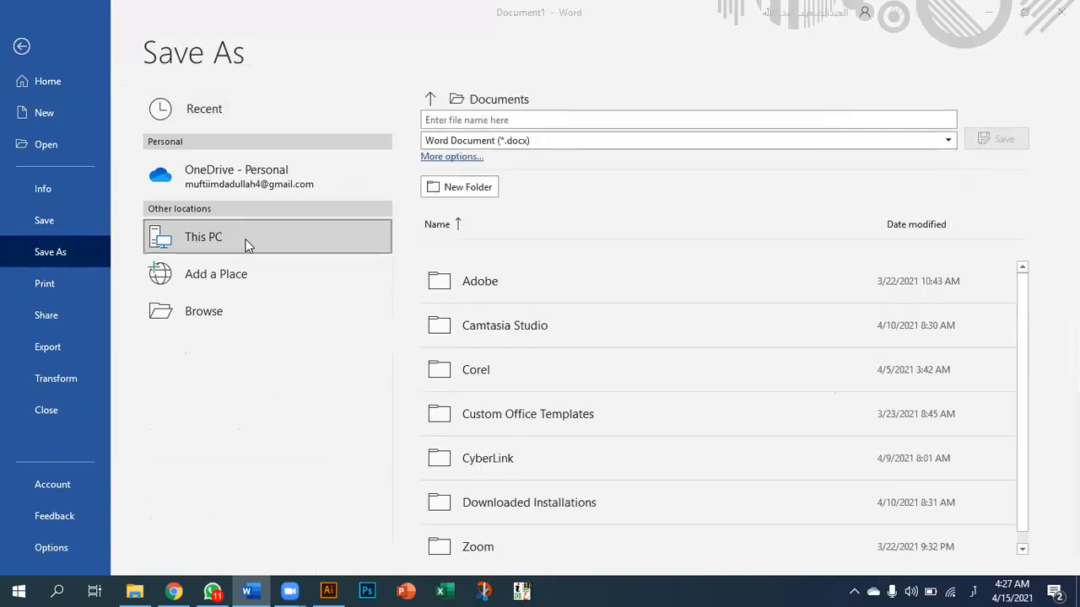
click(248, 245)
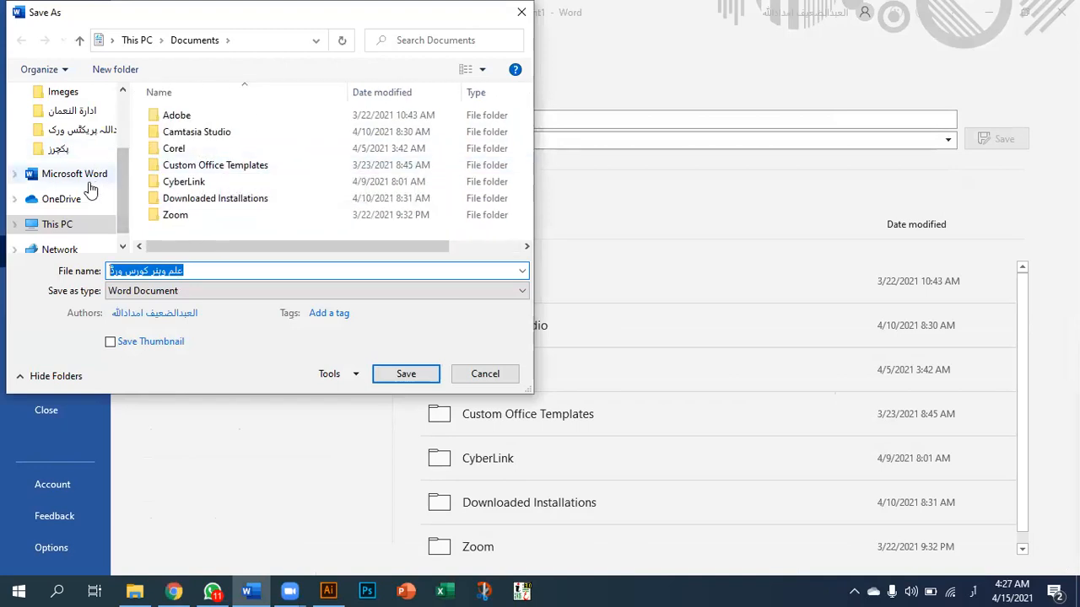
- Browse from Documents to the D: drive as the save location and enlarge the Save As dialog
scroll(93, 185, down, 1)
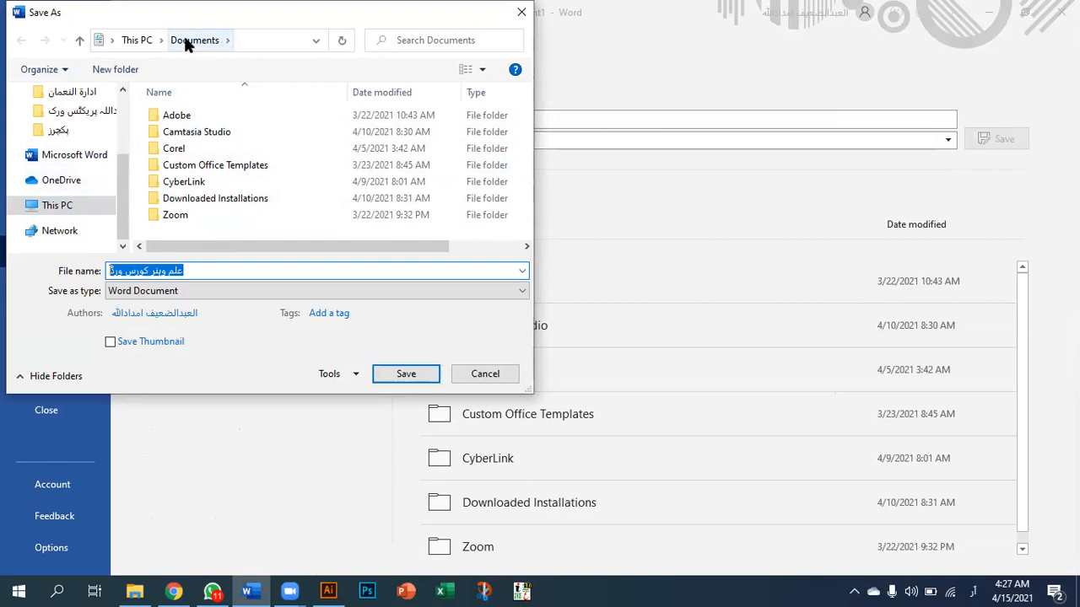
click(137, 40)
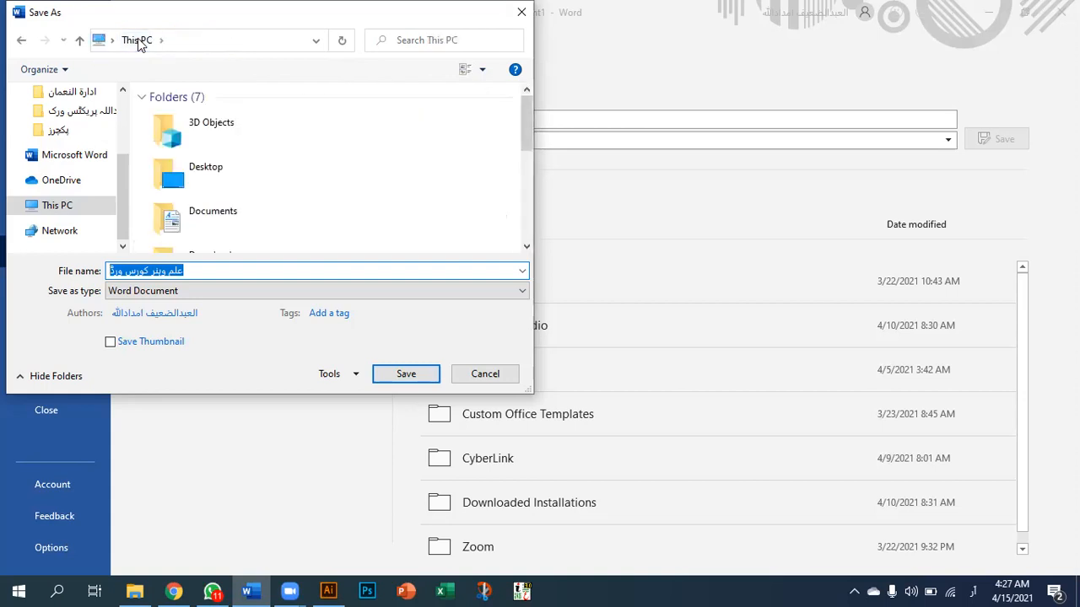
scroll(245, 212, down, 4)
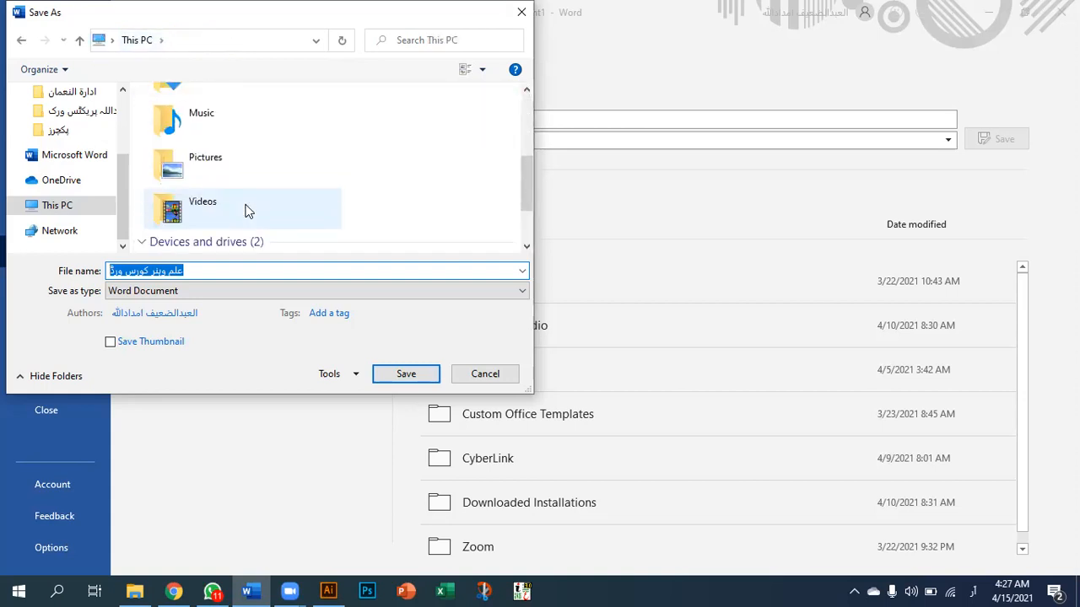
scroll(248, 212, down, 2)
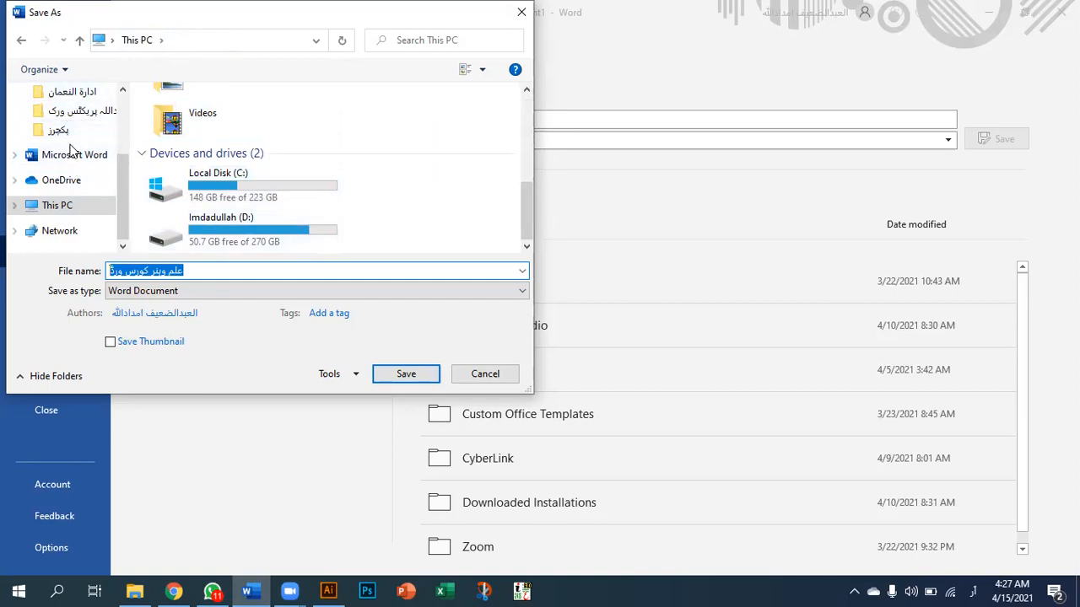
scroll(74, 160, up, 3)
scroll(71, 150, down, 3)
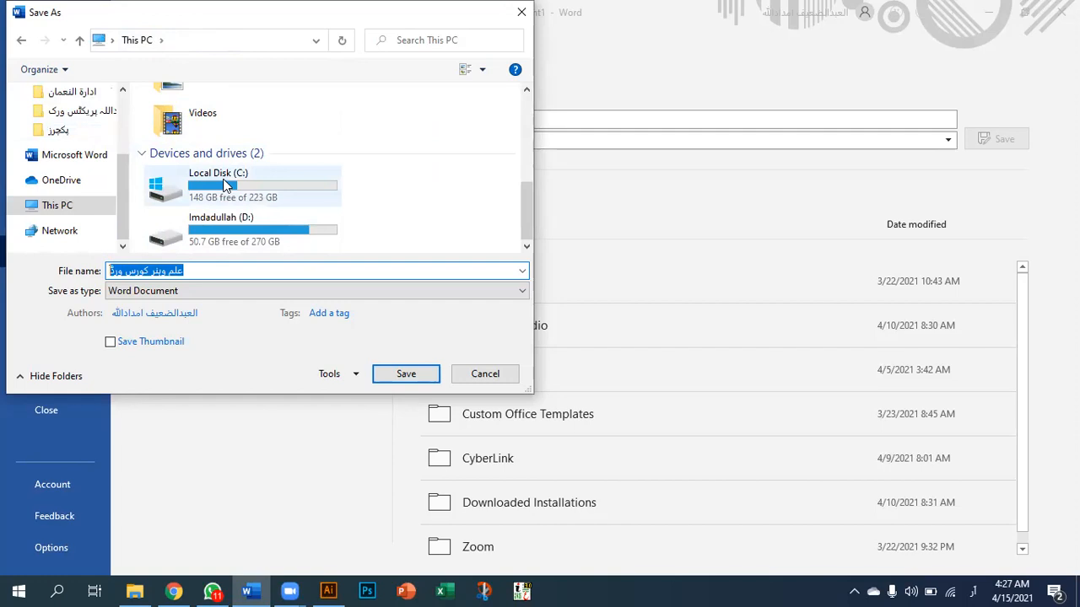
double_click(232, 226)
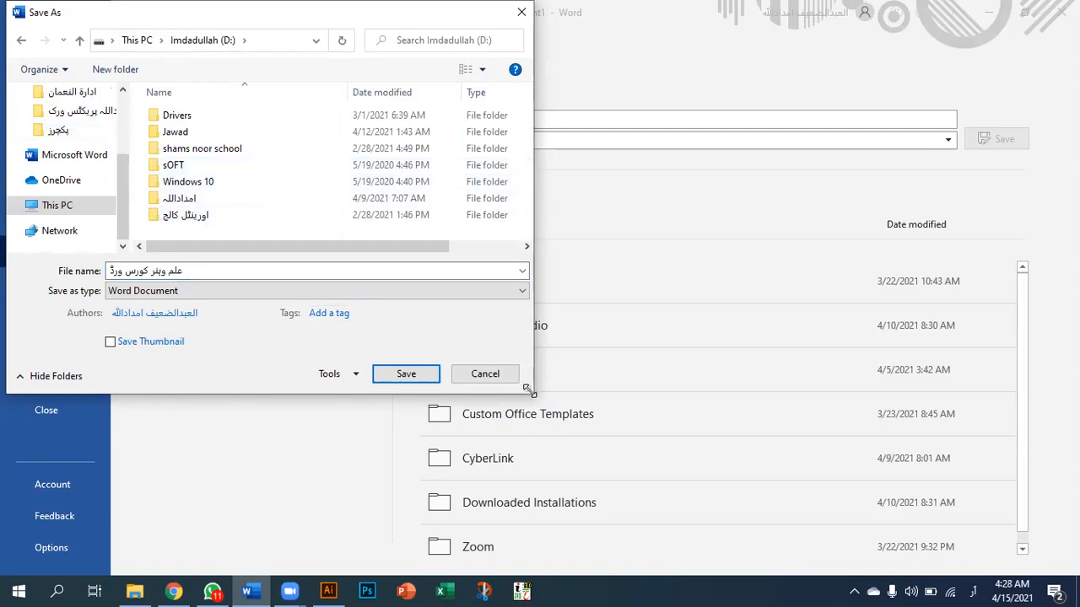
drag(528, 388, 615, 495)
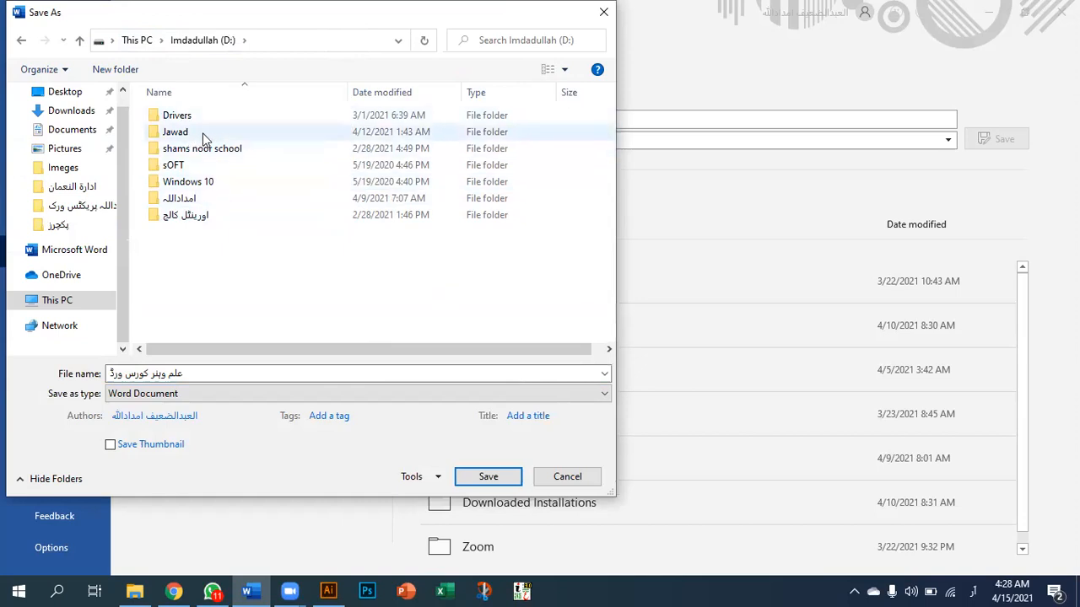
- Save the Word document as "علم وینر کورس ورڈ" in the owner-named folder's subfolder کمپیوٹر کلاسز > علم وینر کورس
double_click(208, 208)
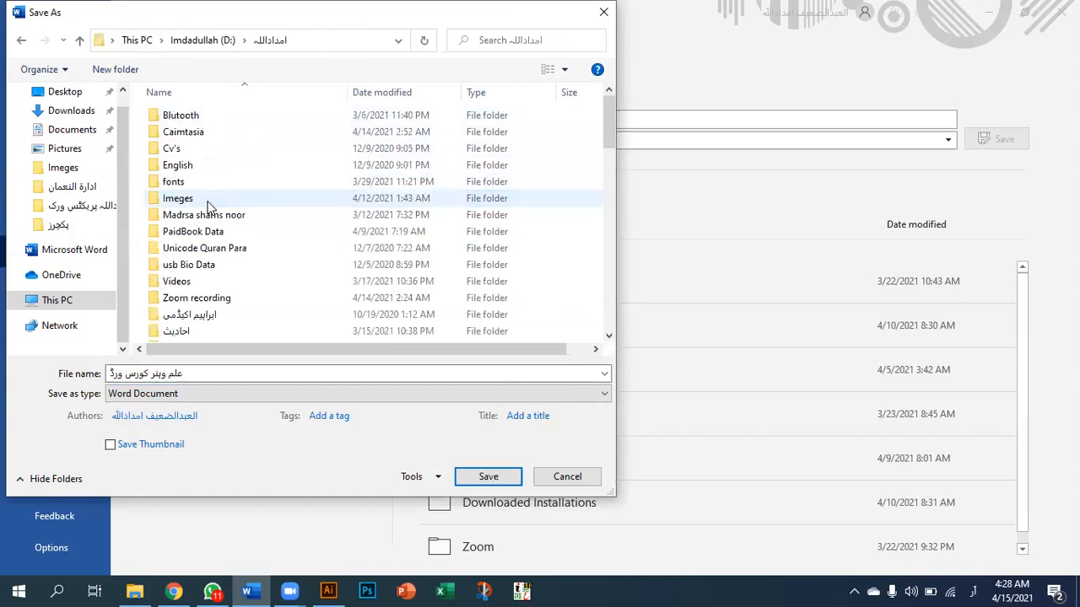
scroll(357, 210, down, 4)
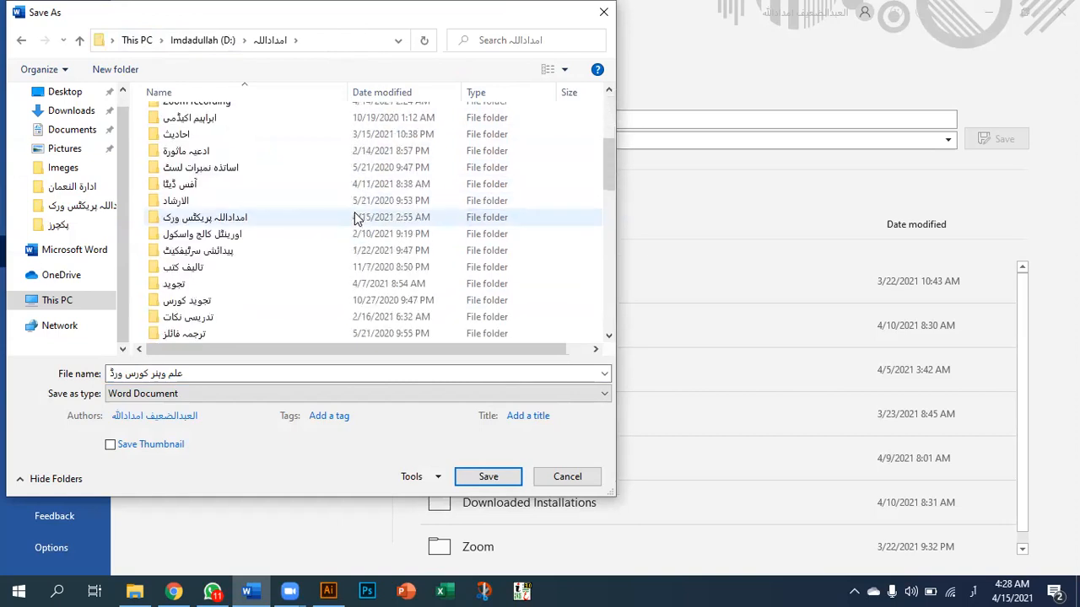
scroll(356, 217, down, 10)
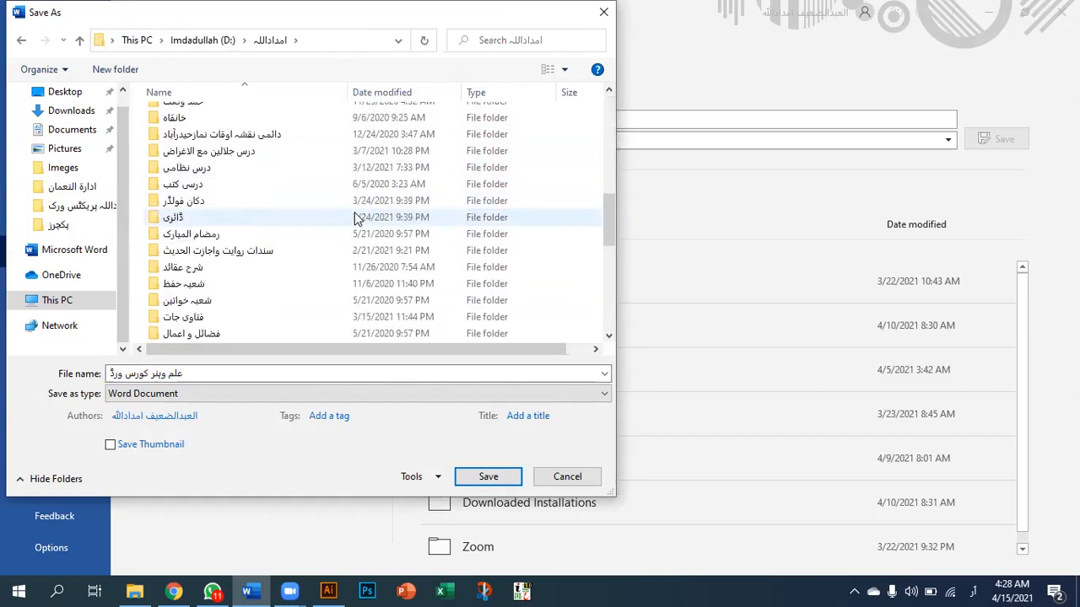
double_click(275, 251)
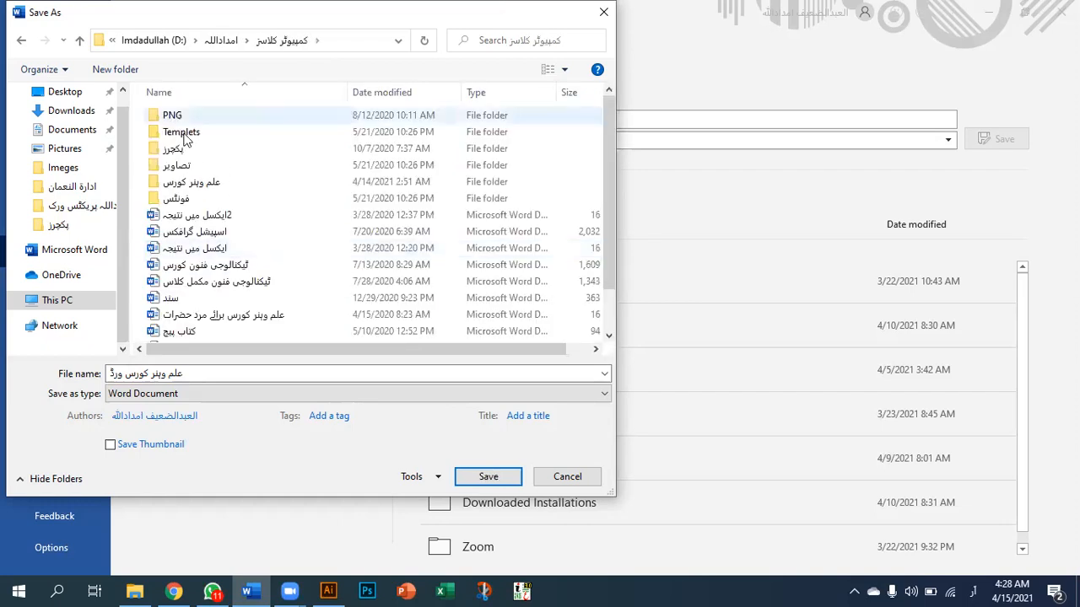
double_click(237, 186)
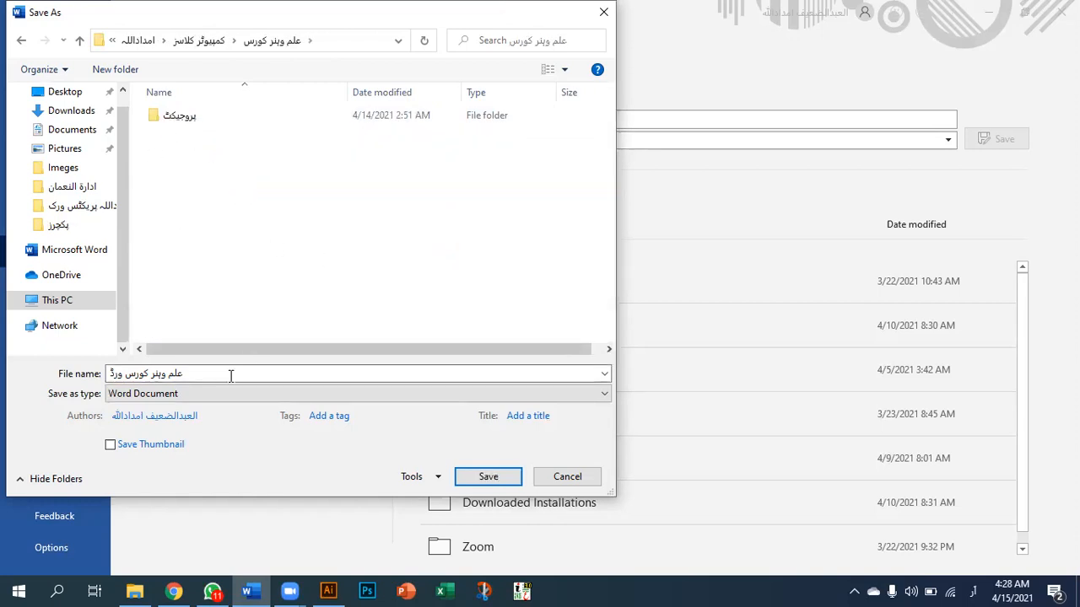
click(501, 476)
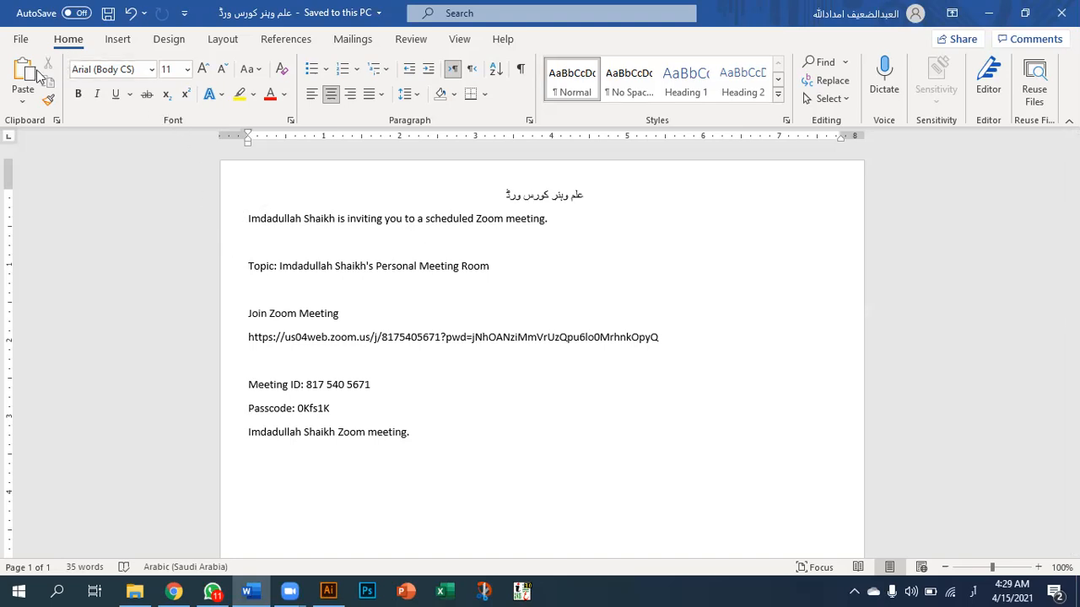
- Copy the full name from the start of the invitation line and paste it several tab stops after "Join Zoom Meeting"
drag(249, 219, 335, 221)
key(ctrl+c)
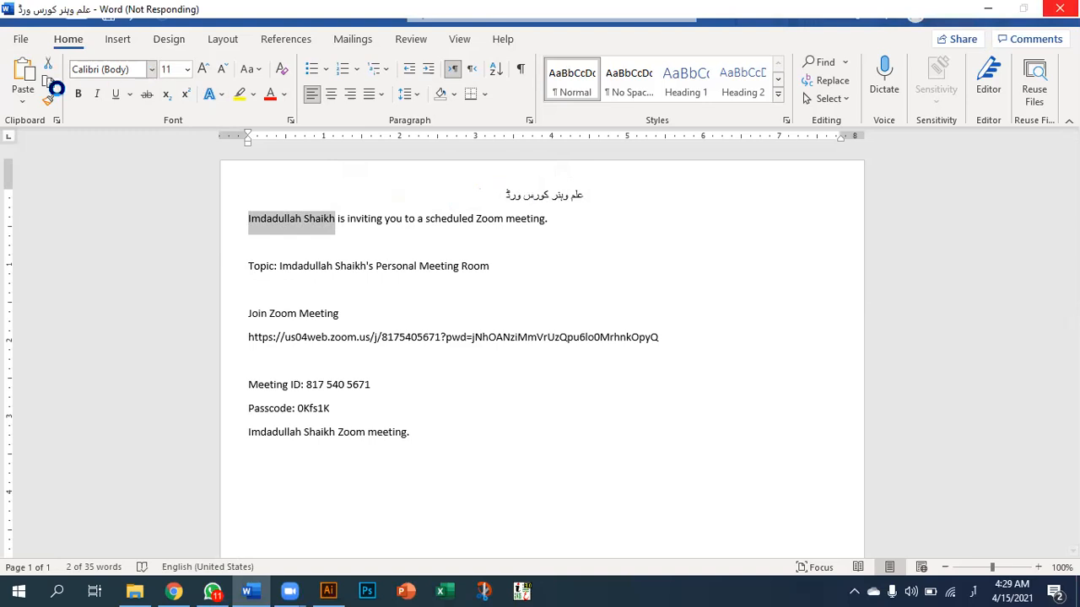
click(101, 73)
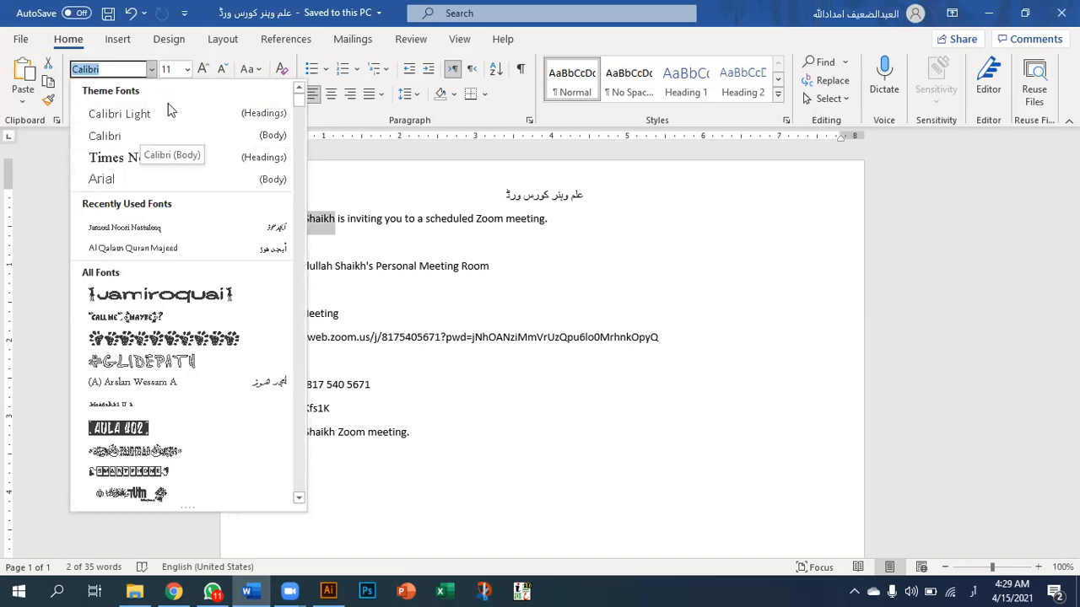
click(330, 254)
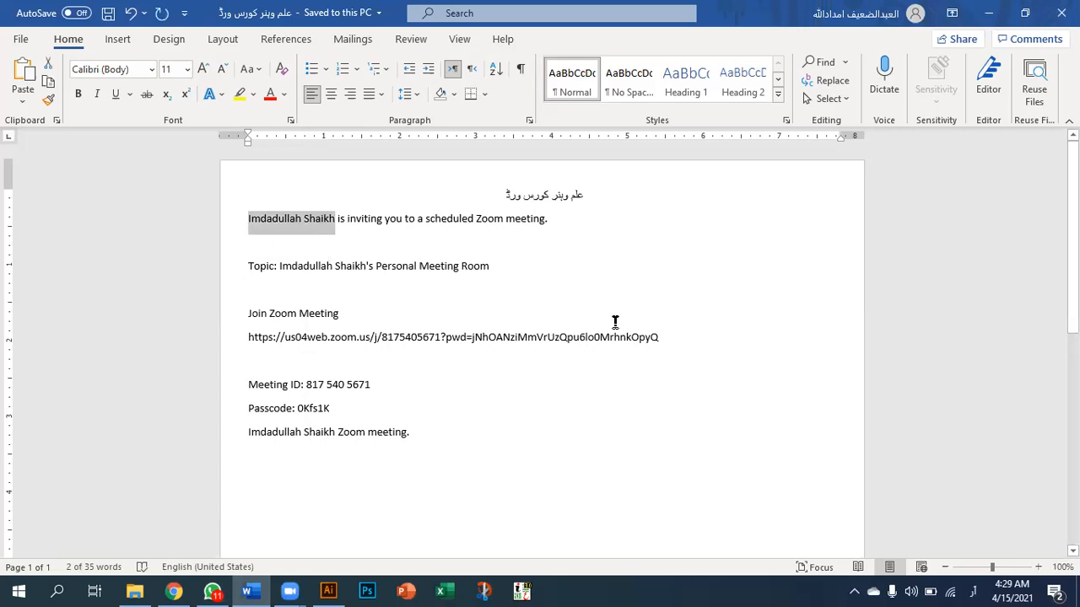
click(698, 325)
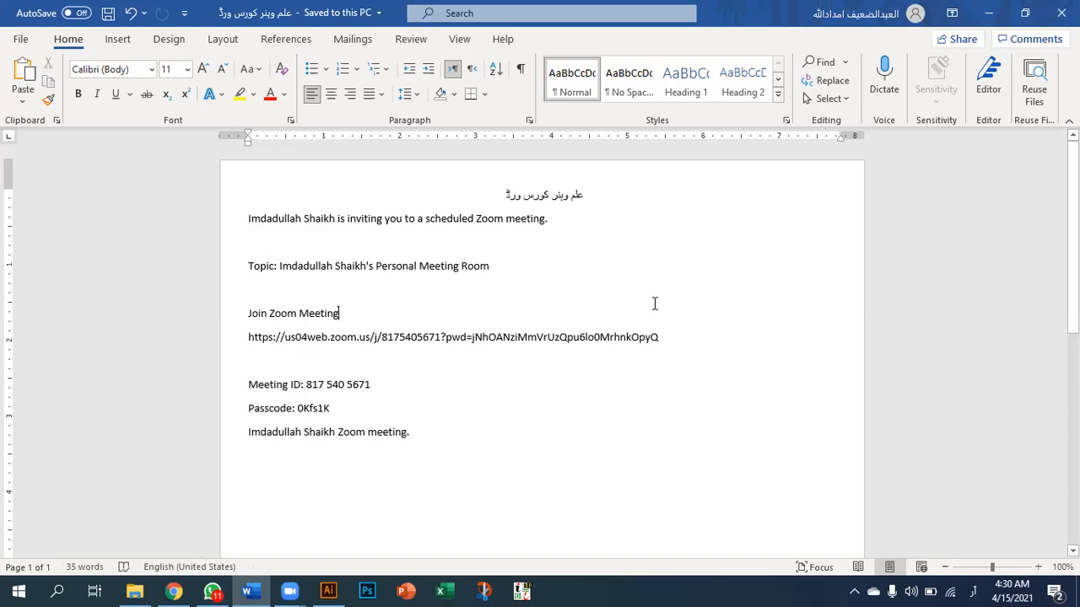
key(Tab)
key(Tab)
key(Tab)
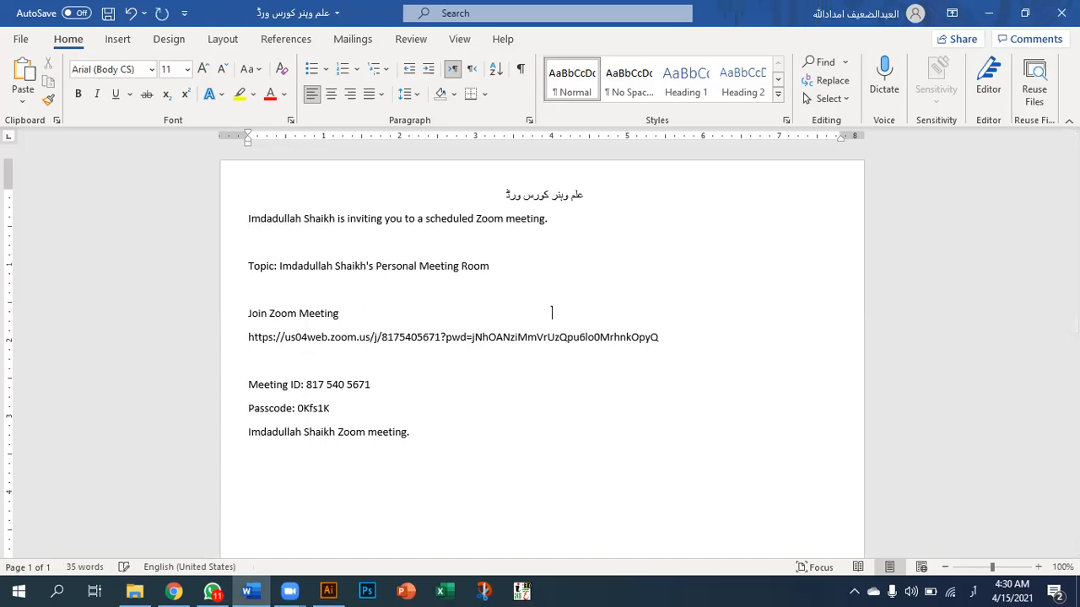
key(Tab)
key(ctrl+v)
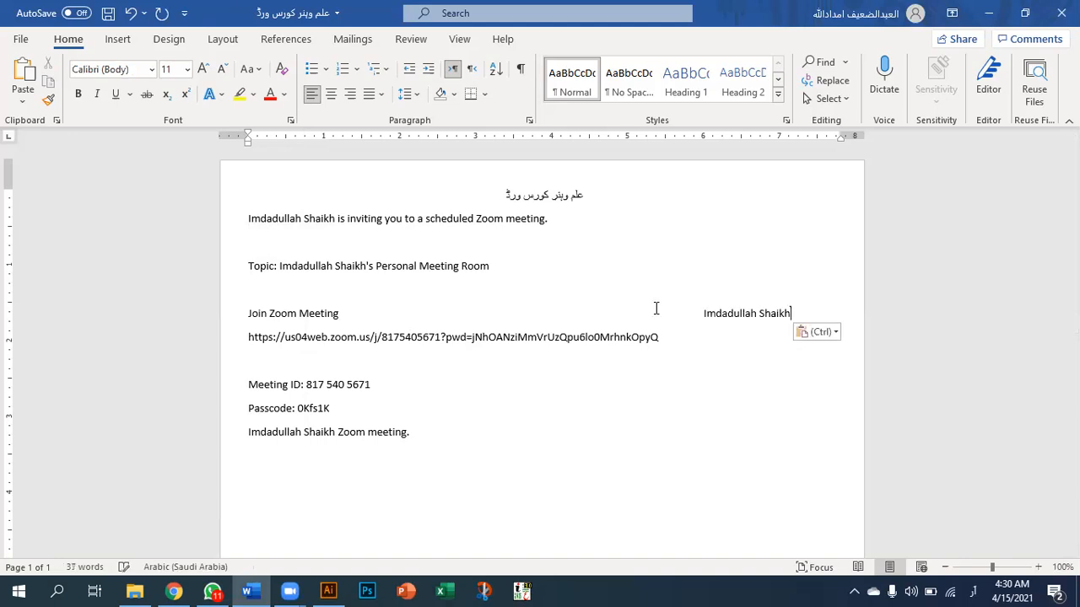
- Set the pasted full name to 26 pt and remove one tab before it so it fits on the line
drag(815, 313, 699, 310)
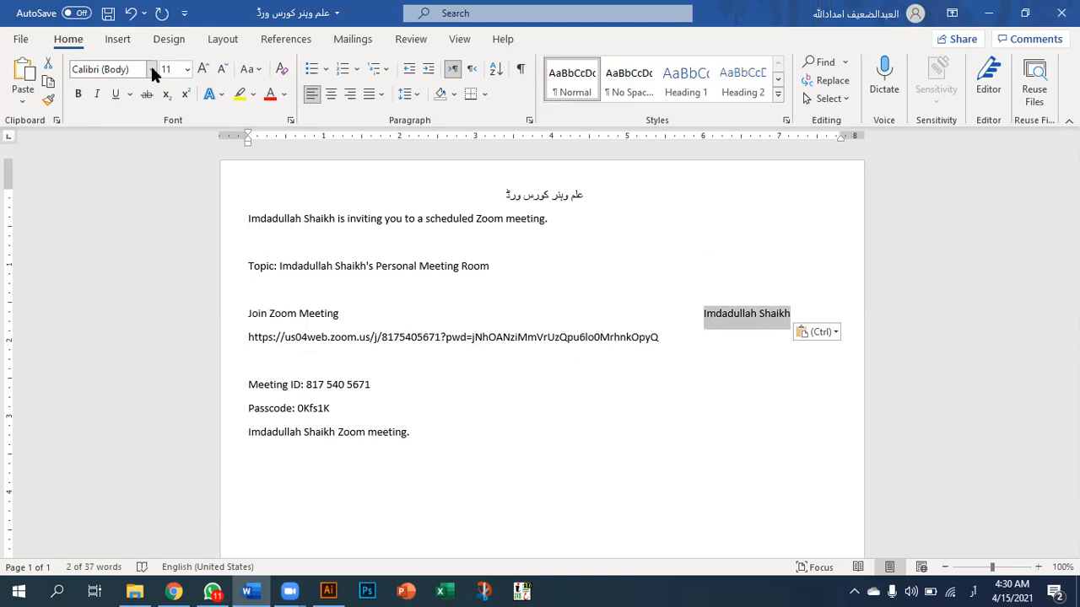
click(152, 70)
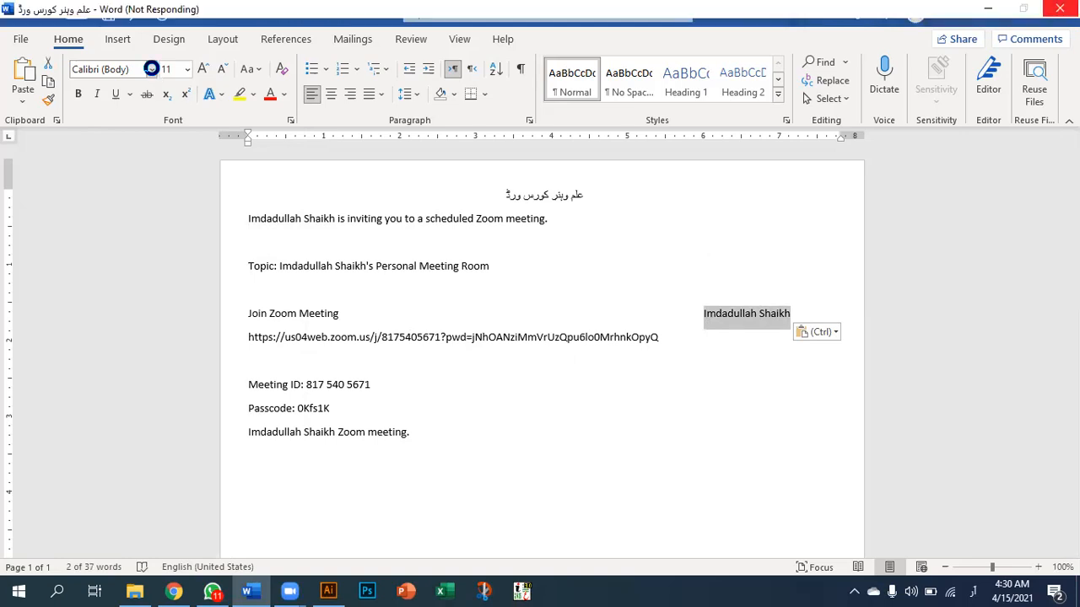
click(152, 69)
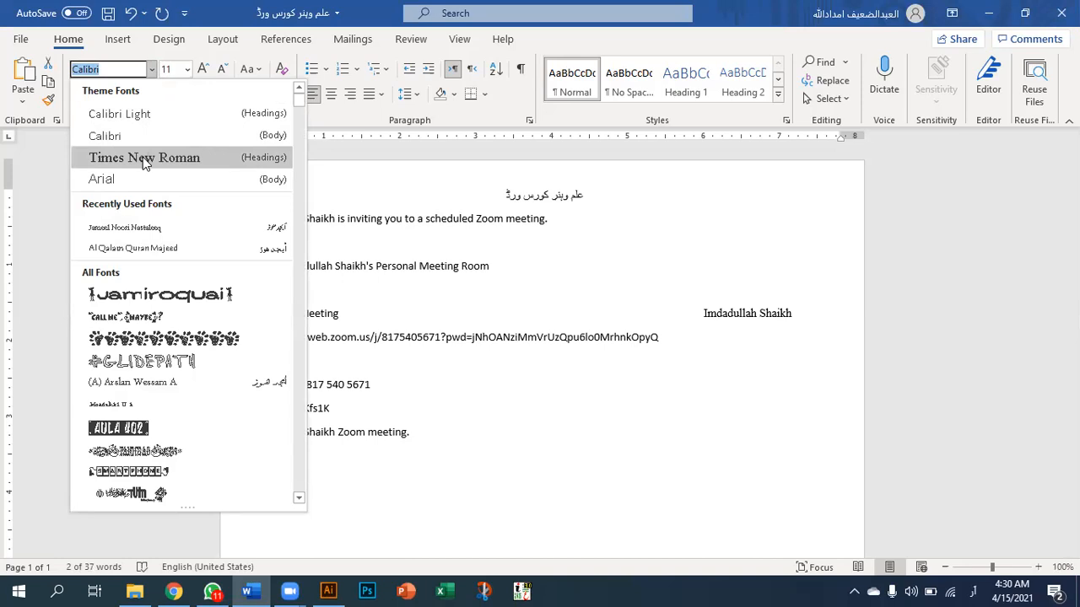
click(187, 71)
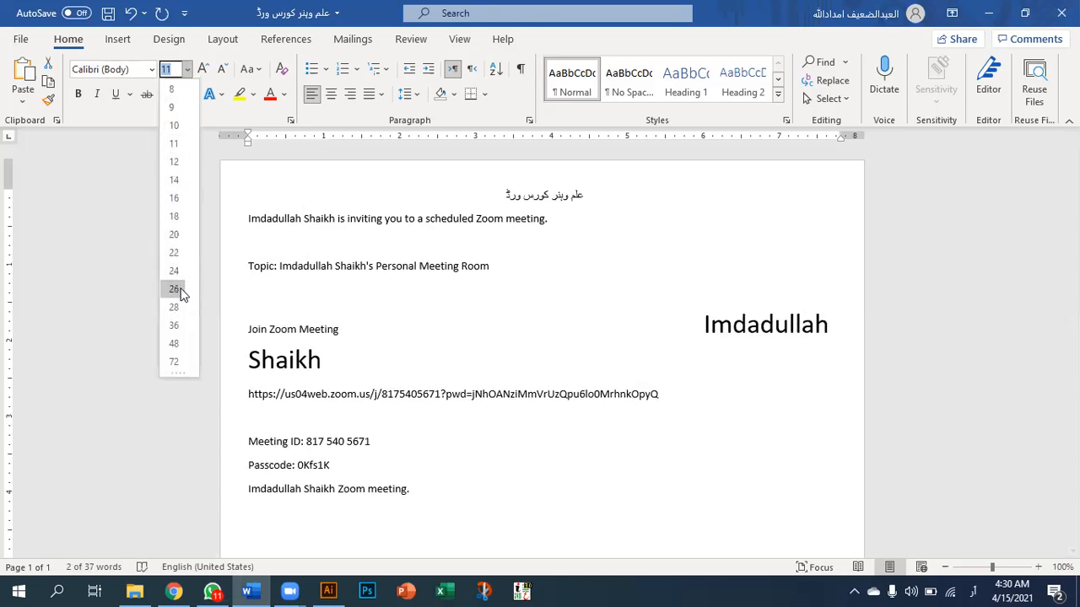
click(174, 290)
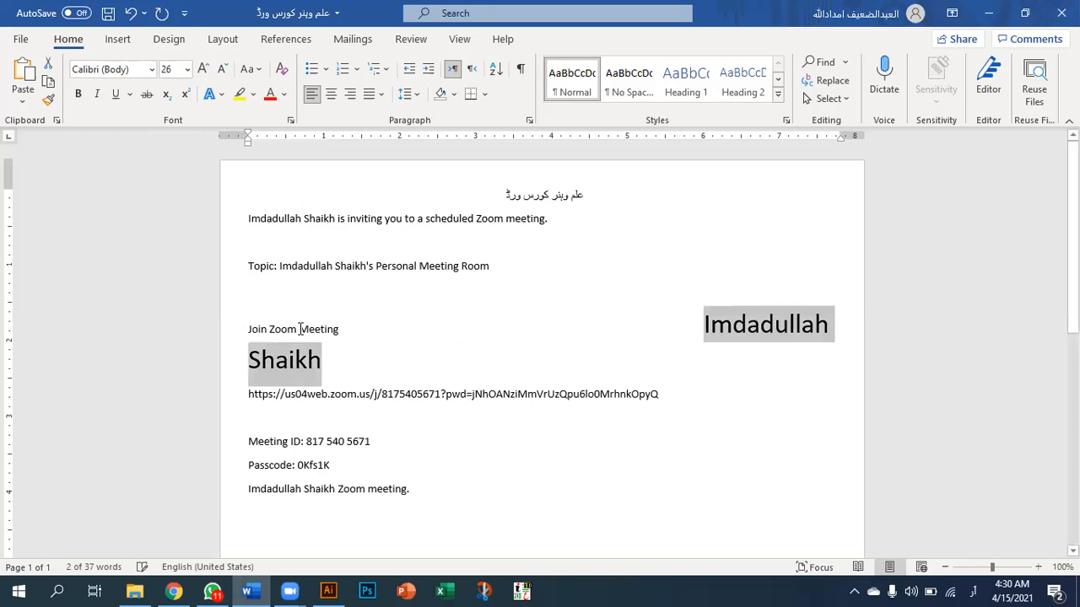
click(700, 321)
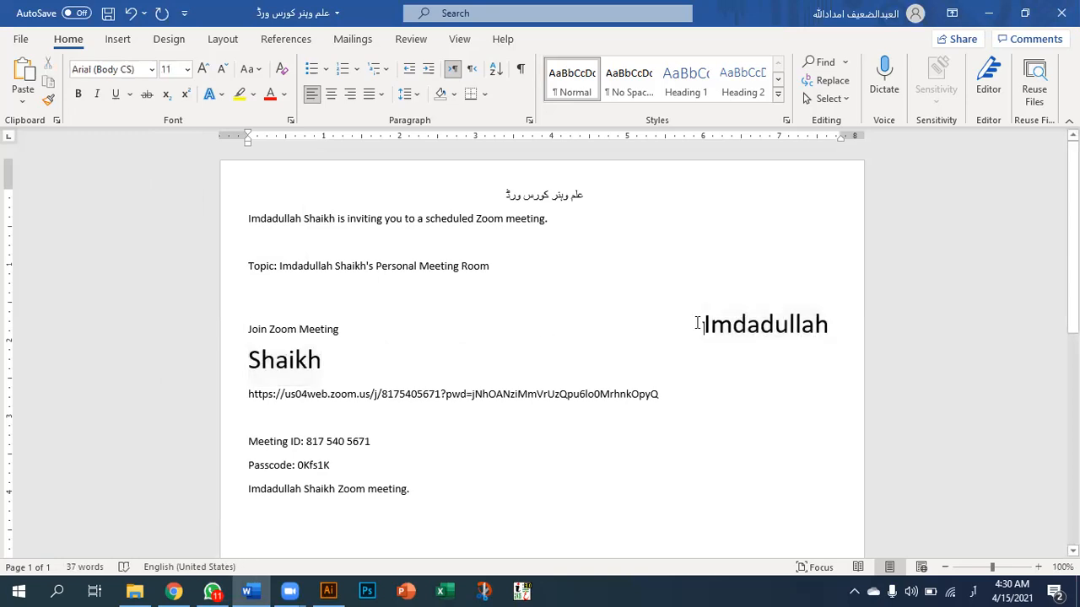
key(BackSpace)
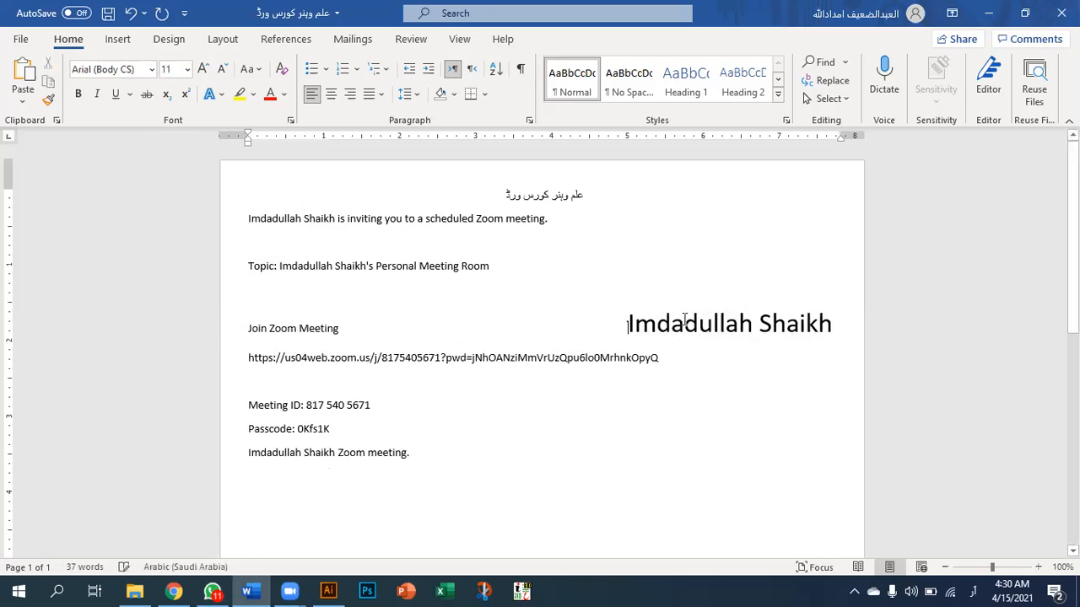
- Browse the available fonts for the enlarged full name and set it to Times New Roman
drag(626, 321, 872, 335)
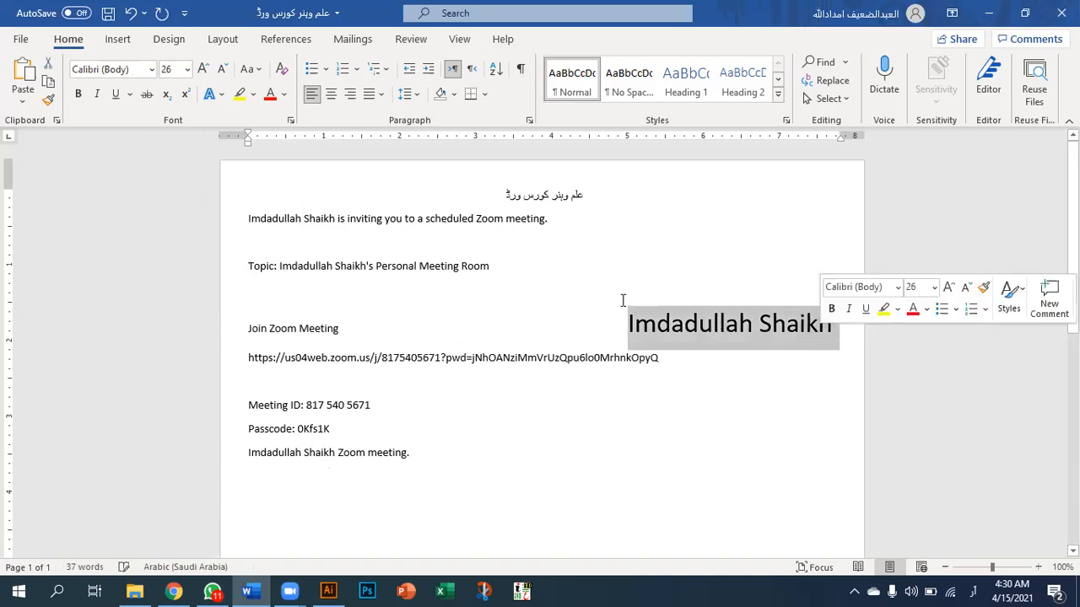
click(153, 74)
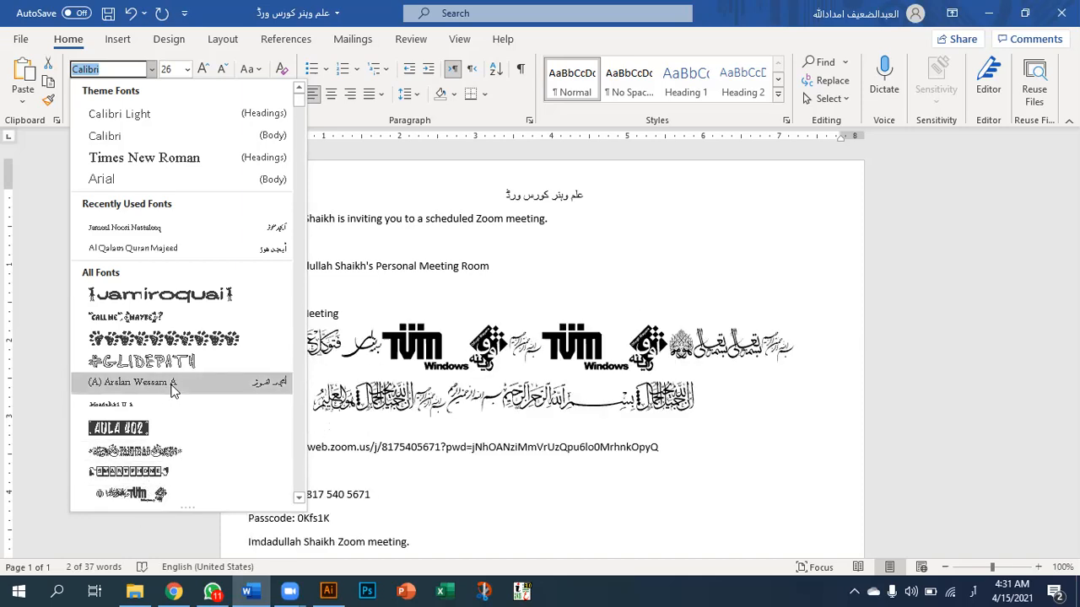
scroll(172, 385, down, 5)
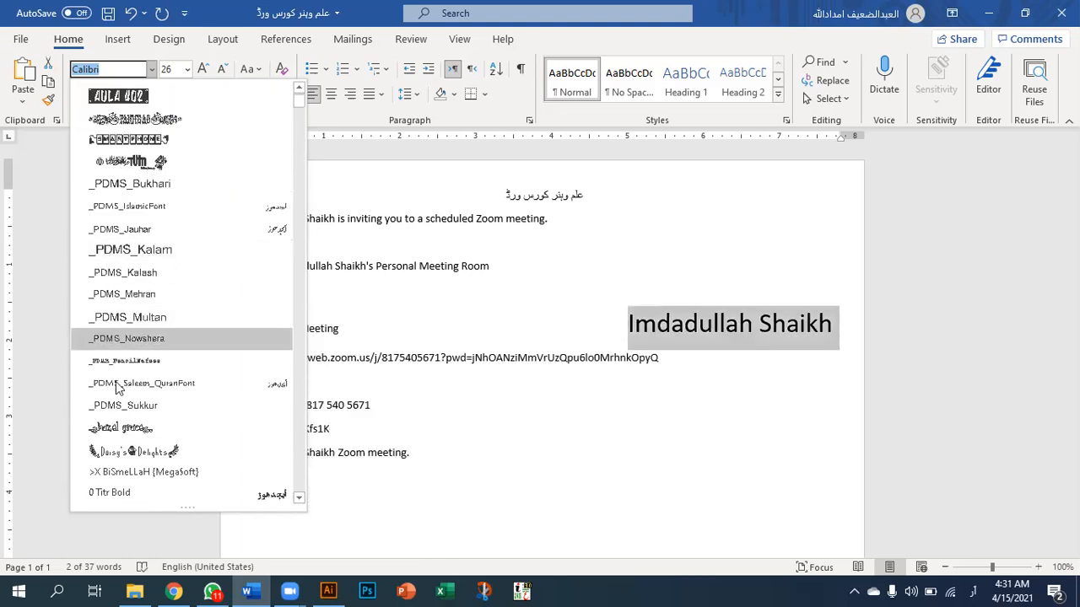
scroll(130, 454, down, 5)
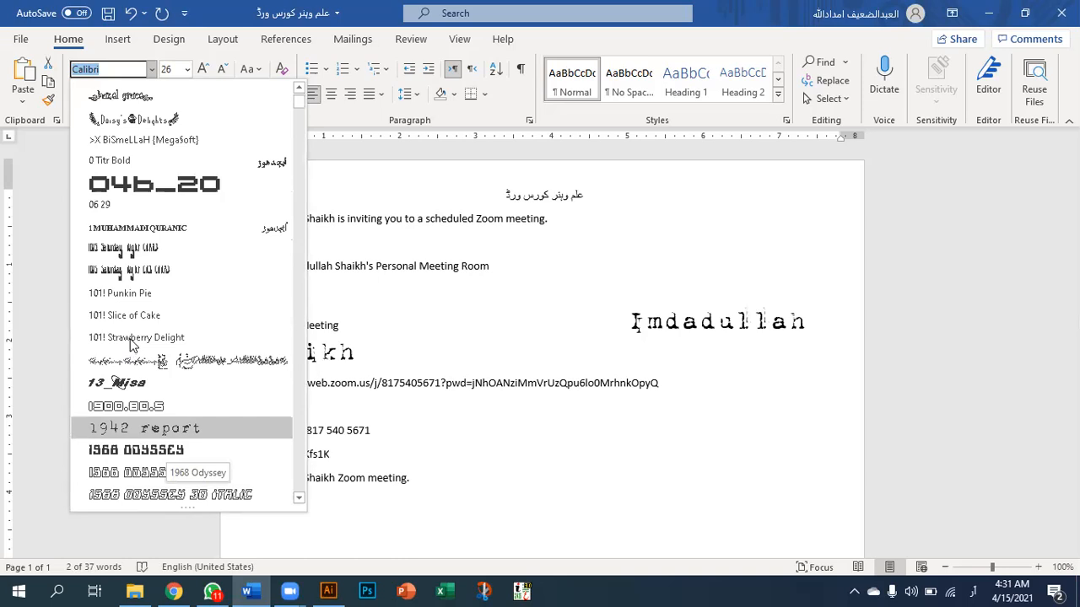
scroll(132, 345, up, 5)
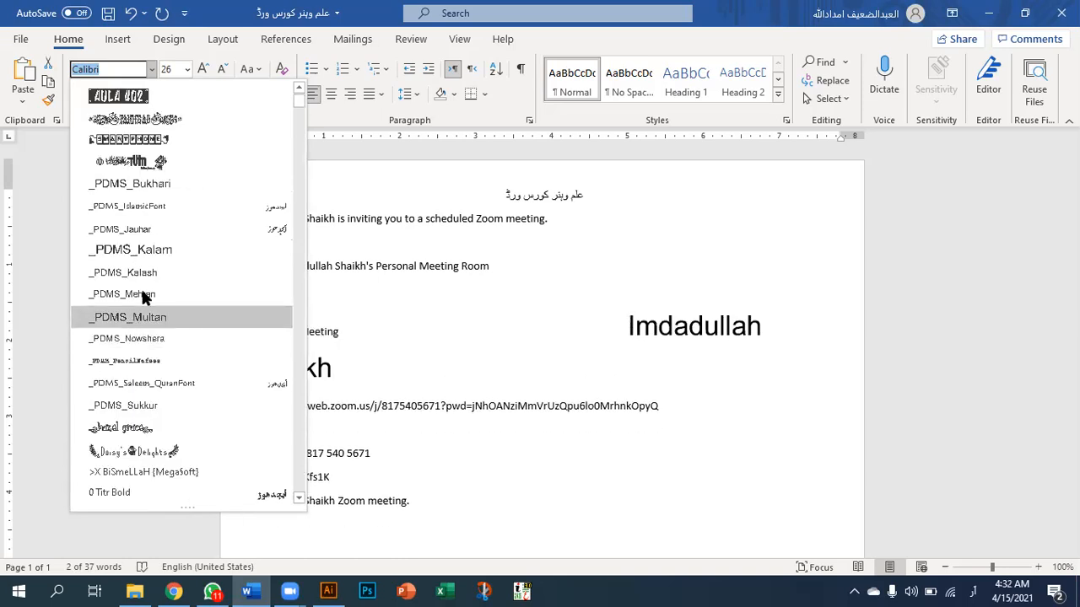
scroll(109, 160, up, 5)
click(110, 160)
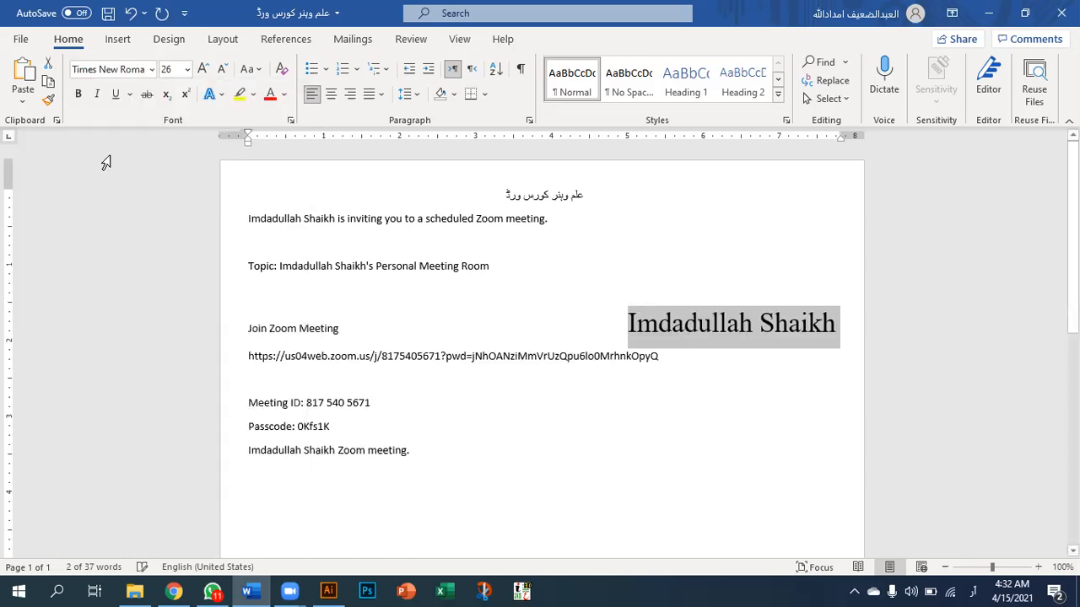
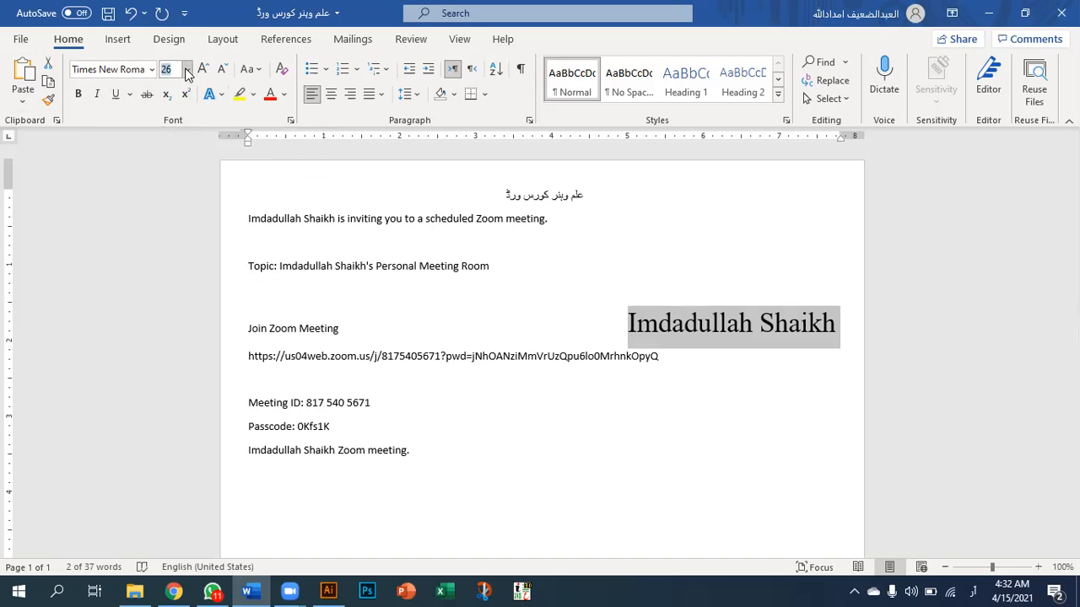
- Try the enlarged full name at 72 pt and settle on a font size of 28 pt
click(187, 69)
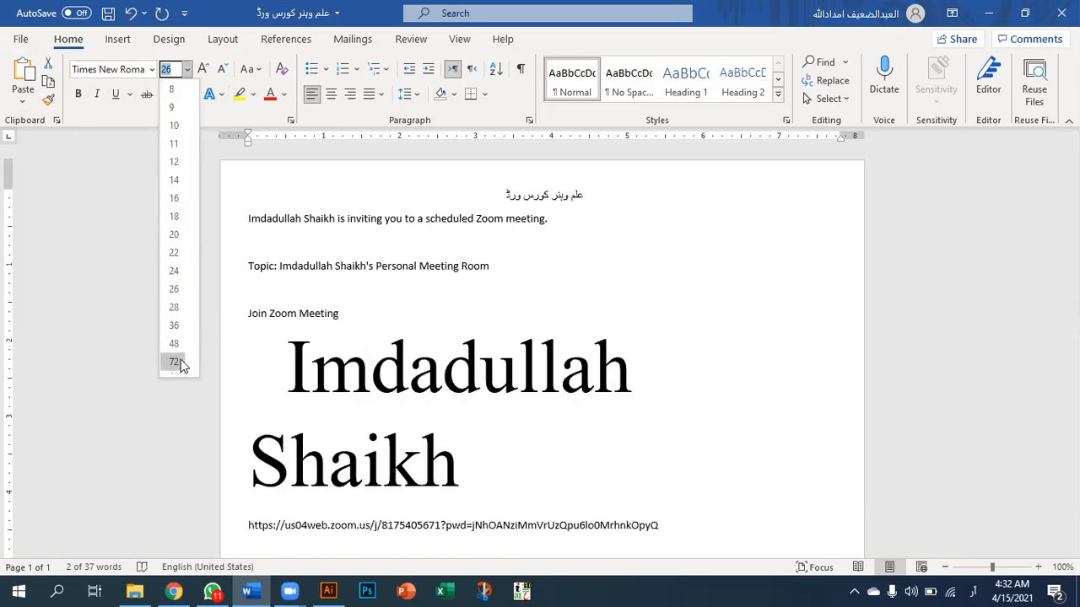
click(175, 362)
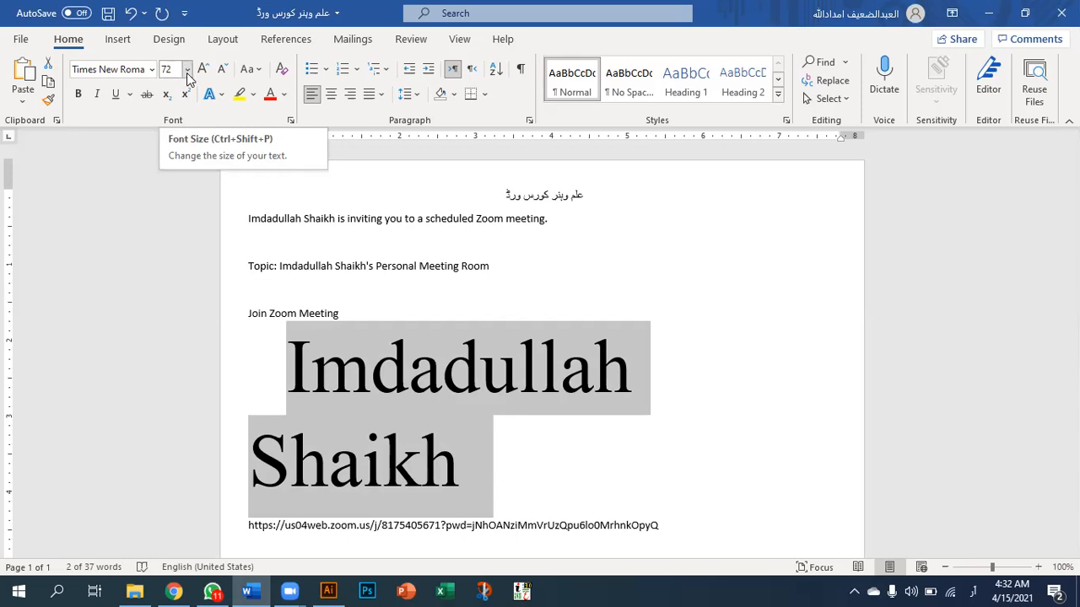
click(186, 71)
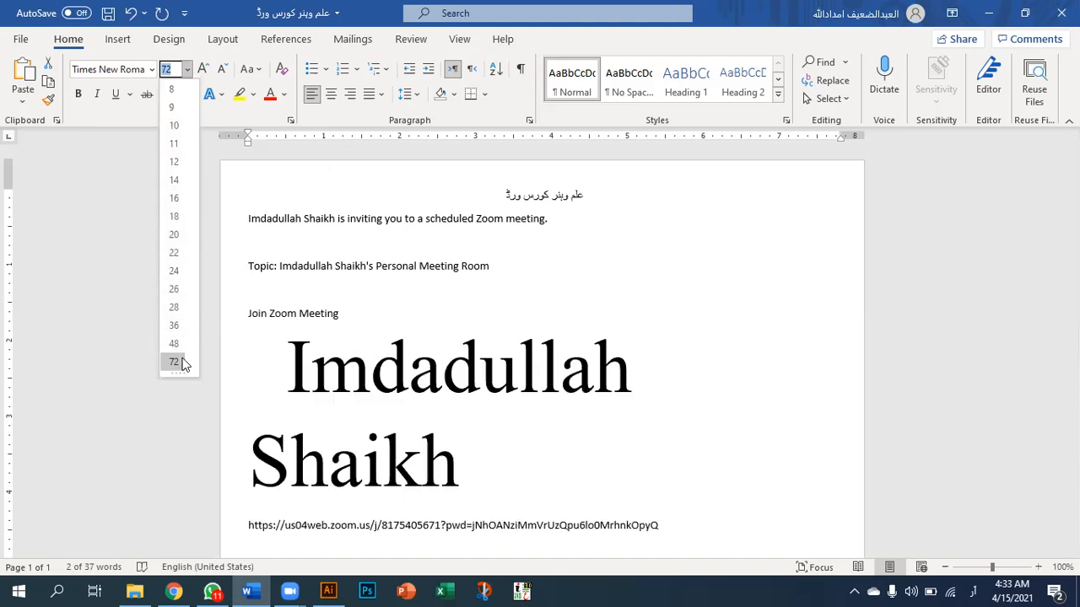
click(175, 307)
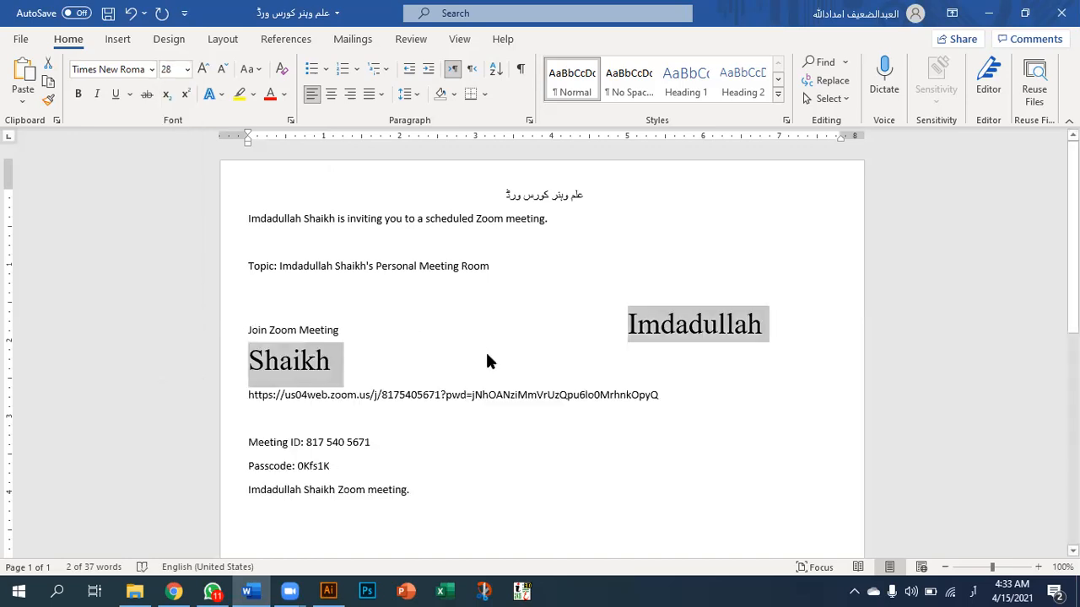
- Enlarge only the first letter of the pasted full name by repeated size increments up to 520 pt
click(617, 324)
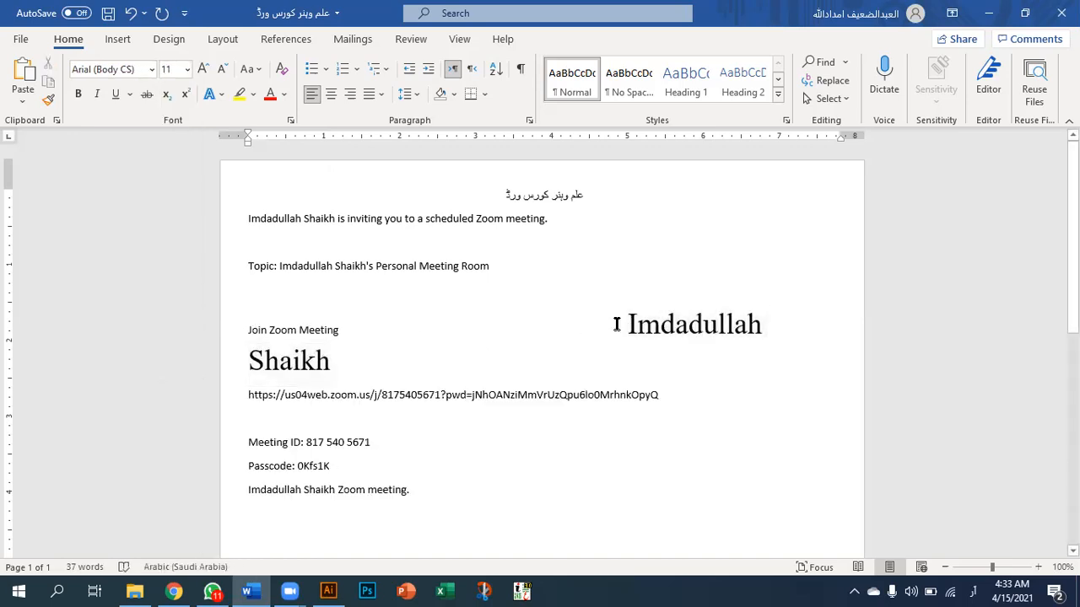
drag(631, 325, 638, 325)
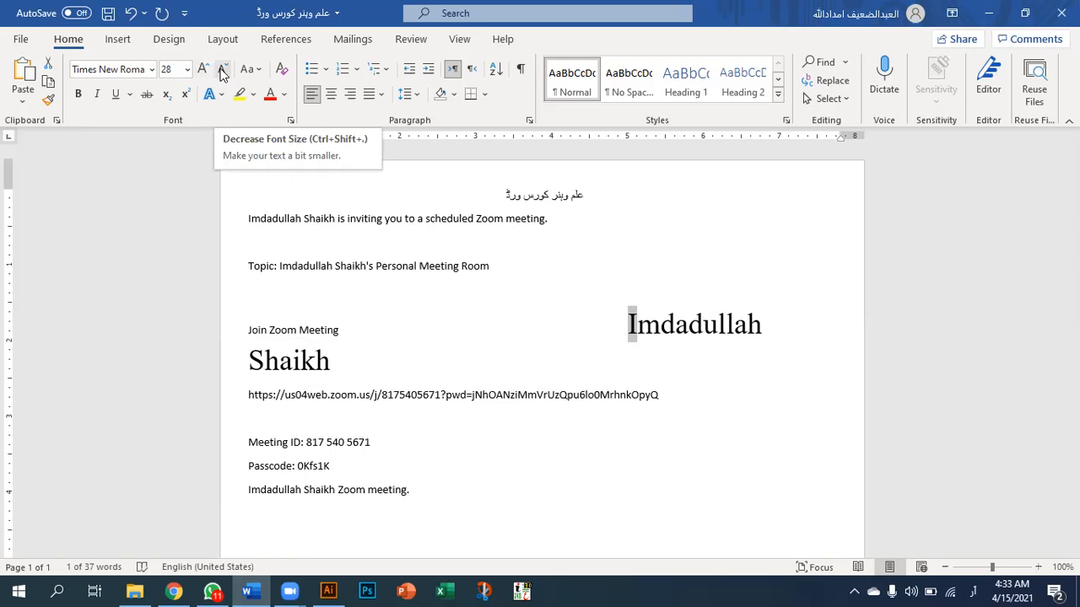
click(187, 69)
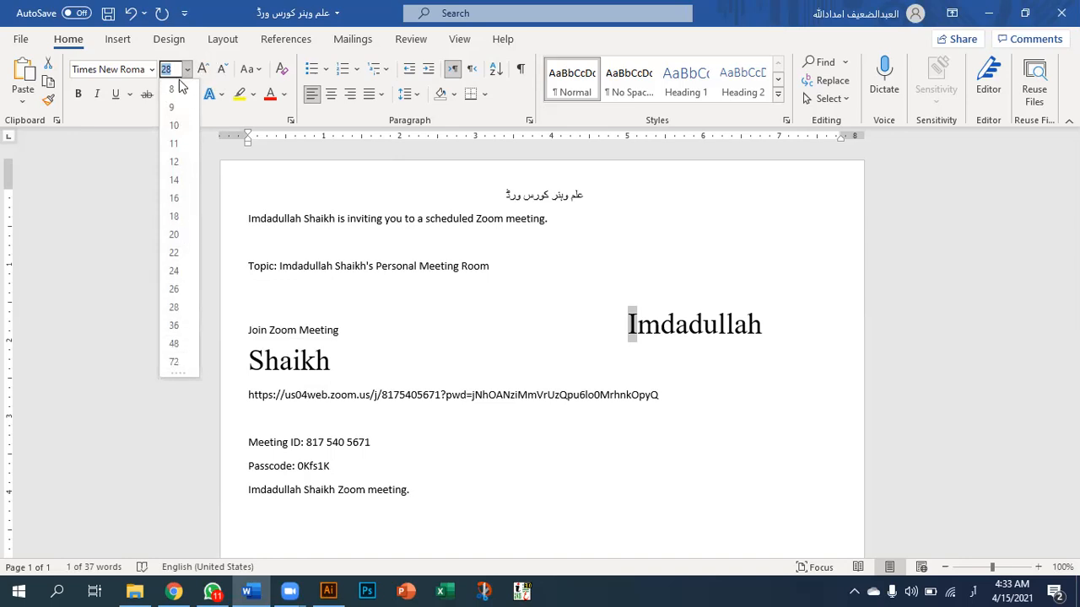
click(188, 66)
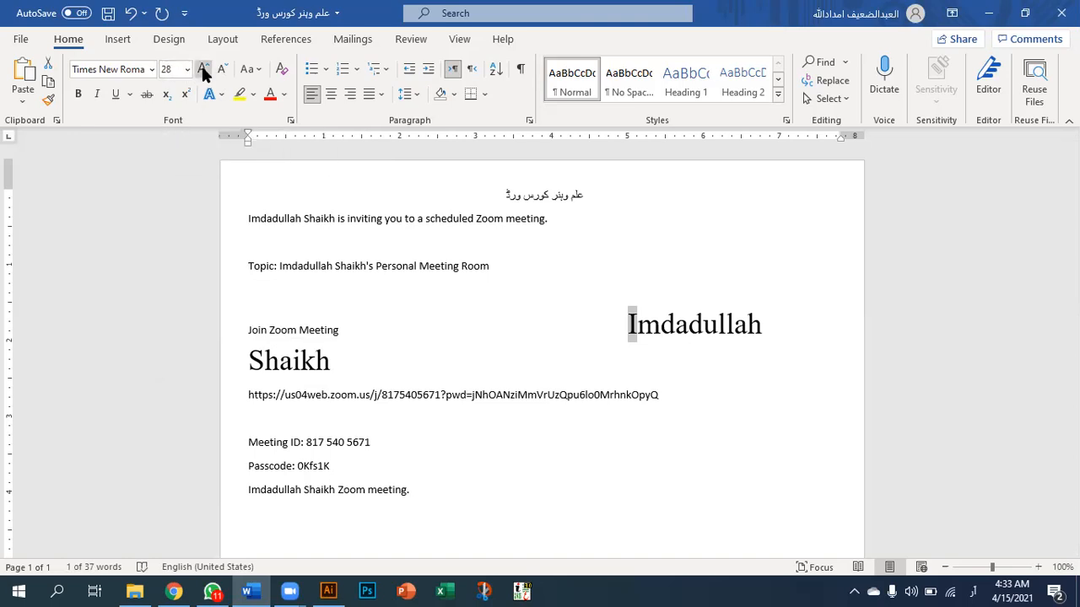
click(201, 66)
click(201, 65)
click(201, 63)
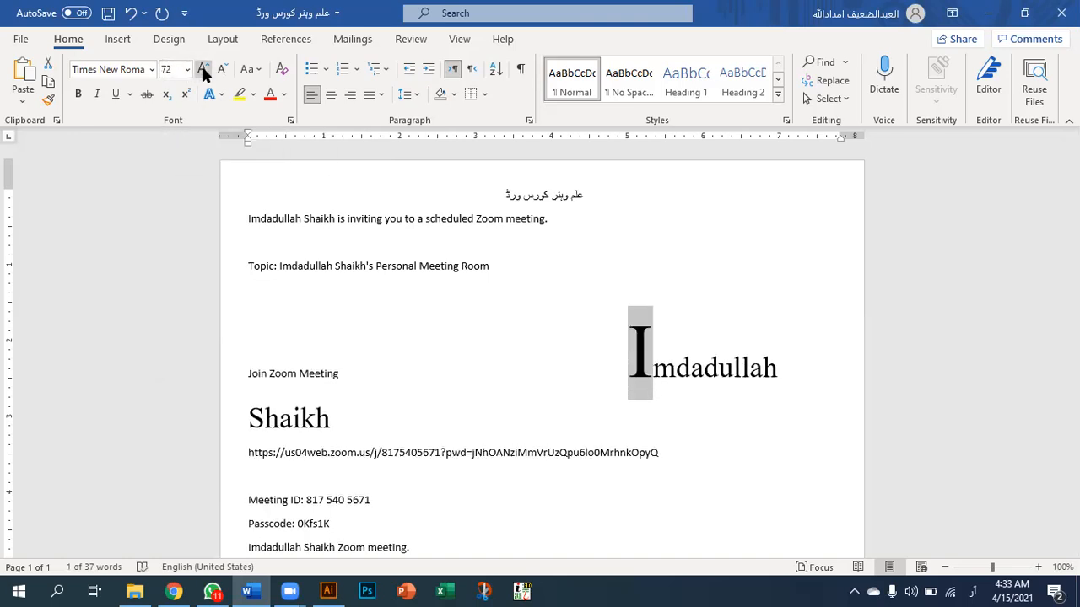
click(202, 66)
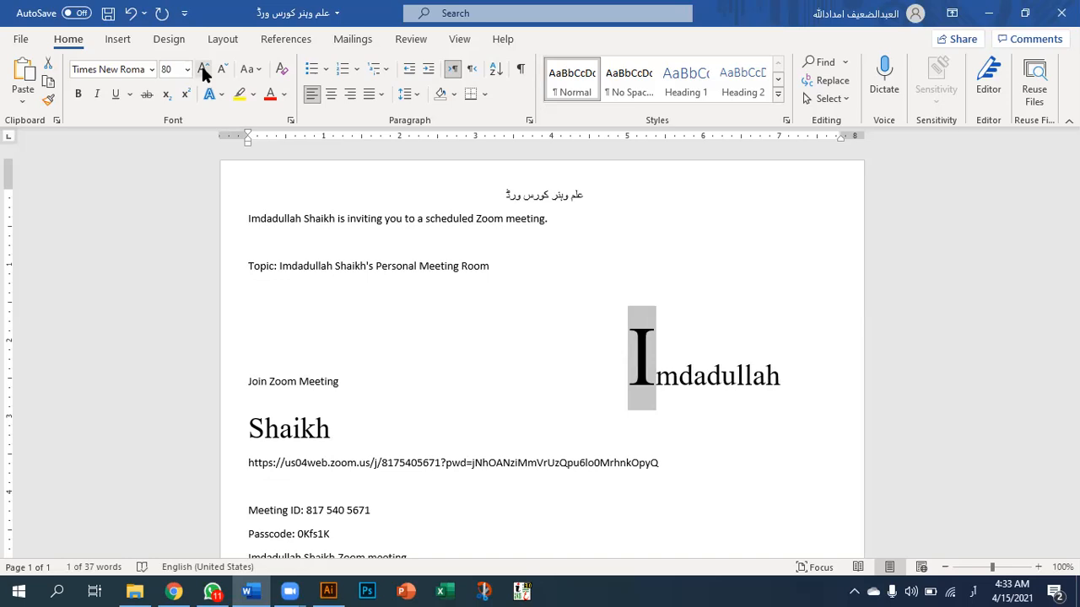
click(201, 65)
click(202, 66)
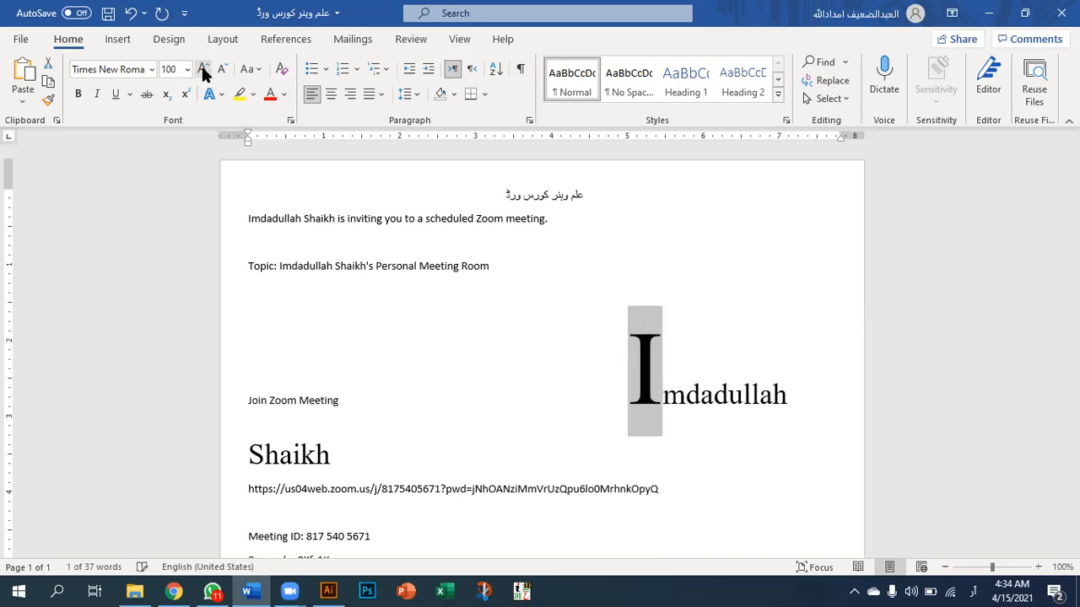
click(201, 65)
click(201, 65)
click(201, 65)
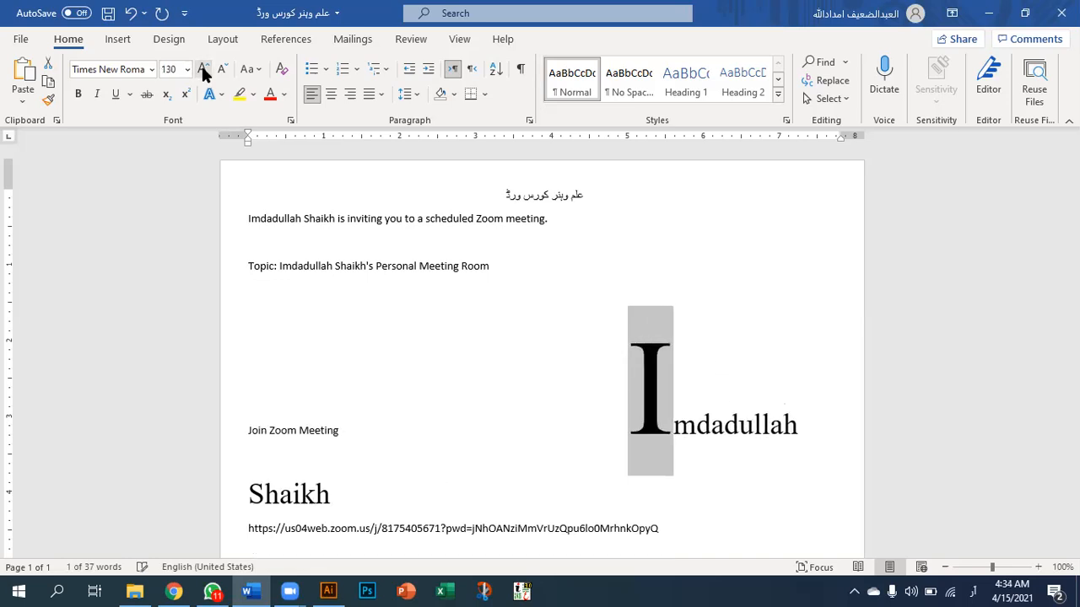
click(202, 67)
click(202, 68)
click(201, 68)
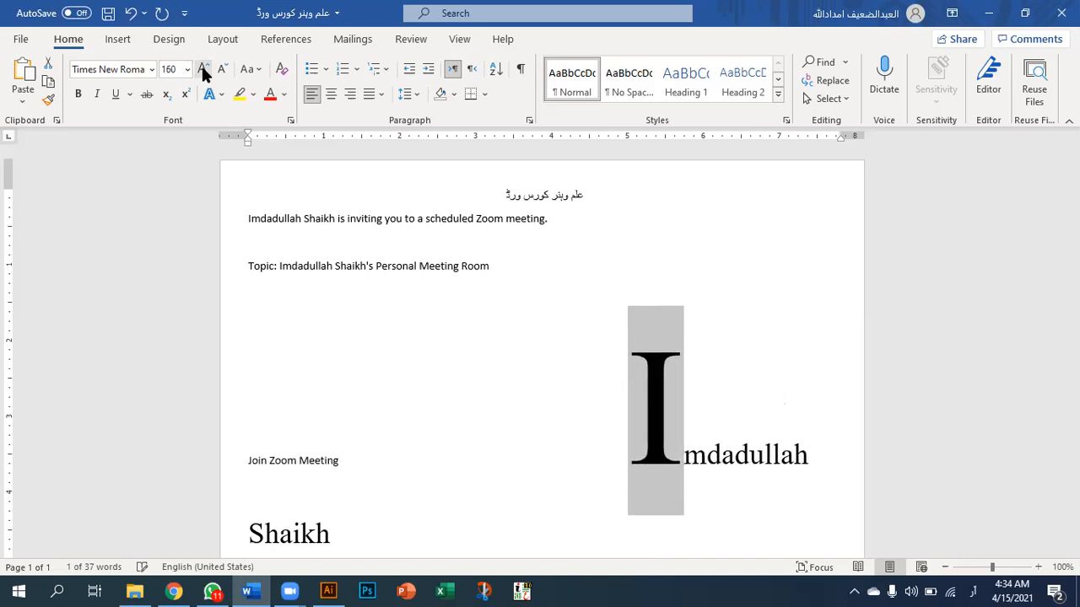
click(201, 67)
click(201, 65)
click(200, 65)
click(201, 65)
click(201, 65)
click(200, 65)
click(201, 65)
click(200, 65)
click(201, 64)
click(201, 65)
click(200, 65)
click(201, 65)
click(201, 65)
click(201, 65)
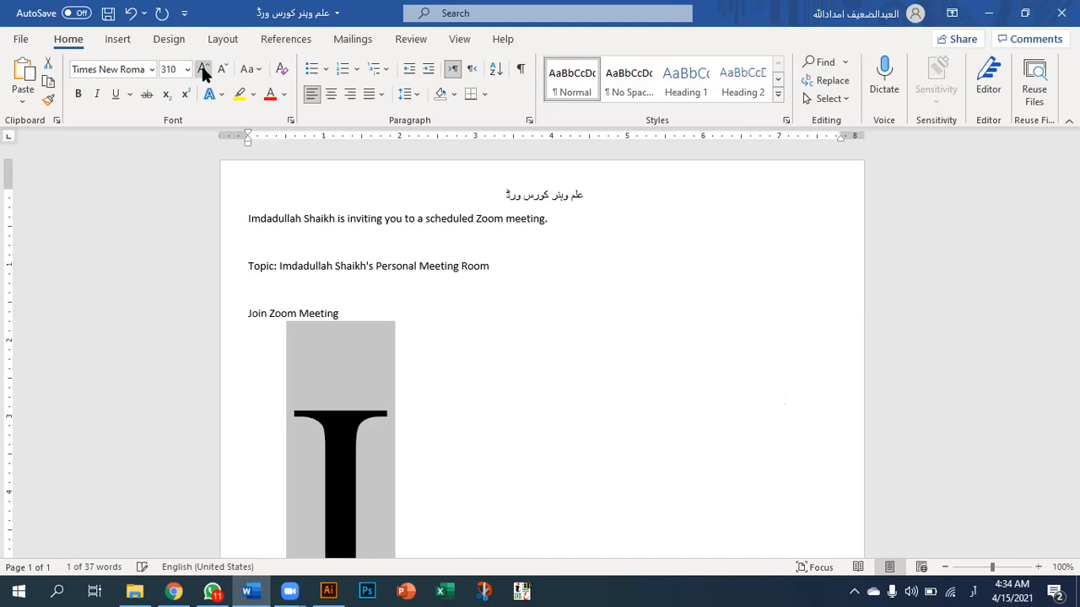
click(201, 65)
click(201, 65)
click(201, 65)
click(201, 65)
click(200, 65)
click(200, 64)
click(200, 65)
click(201, 65)
click(201, 65)
click(201, 65)
click(201, 65)
click(201, 65)
click(201, 65)
click(201, 65)
click(201, 65)
click(201, 64)
click(200, 65)
click(201, 65)
scroll(510, 322, down, 10)
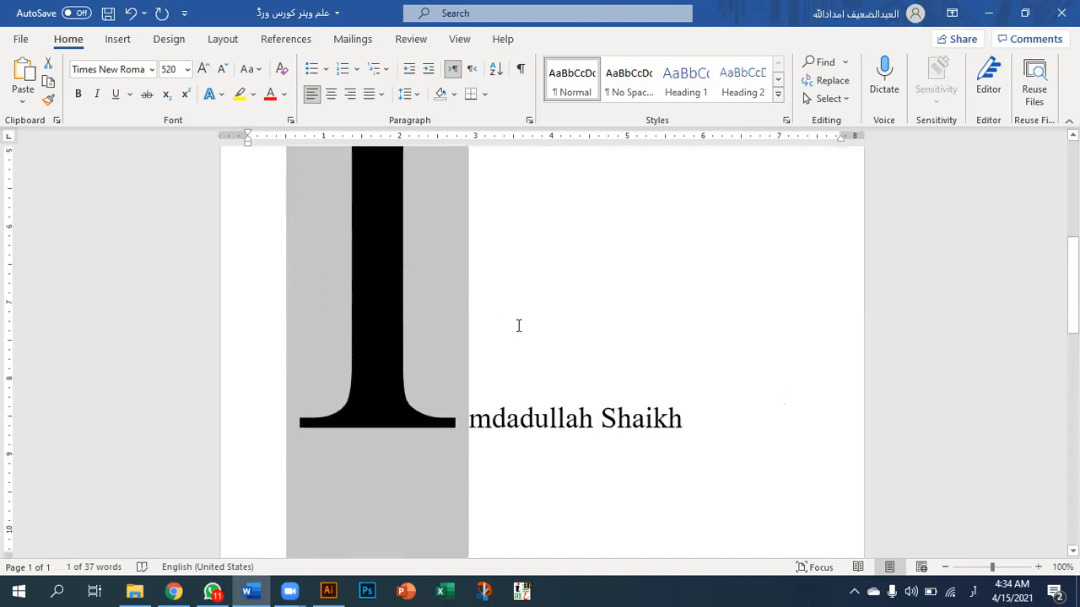
- Shrink the oversized first letter of the pasted full name back to 28 pt by repeated size decrements
scroll(519, 325, up, 5)
scroll(519, 326, down, 6)
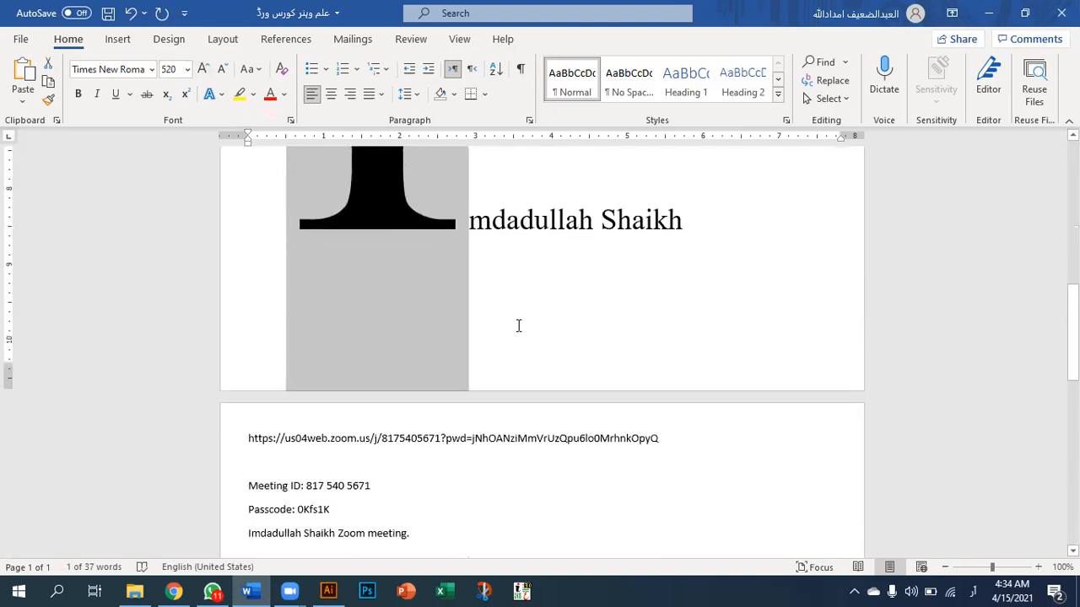
scroll(517, 324, up, 7)
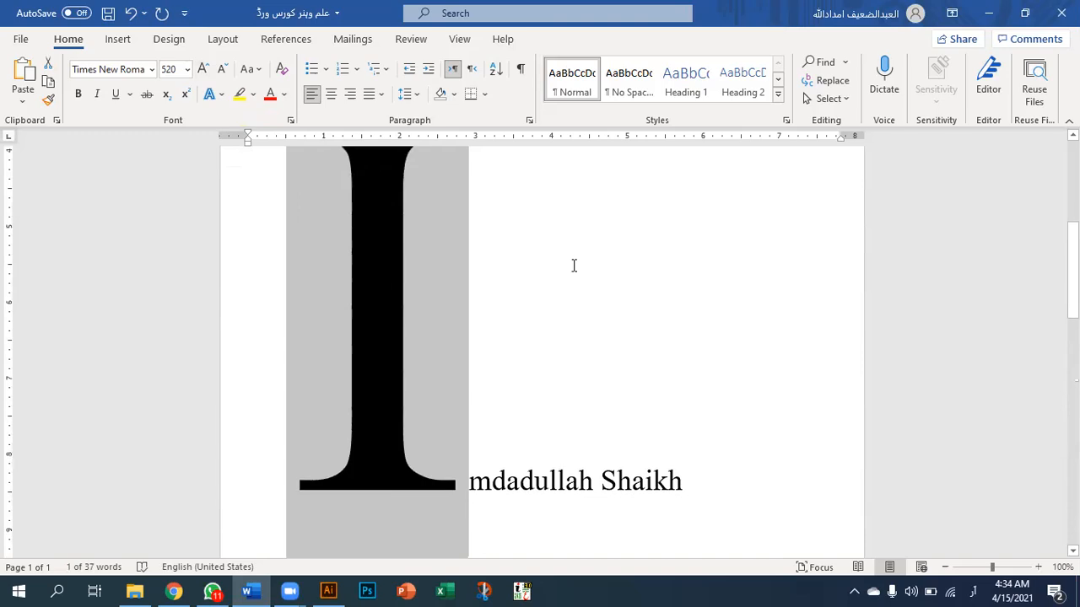
click(593, 250)
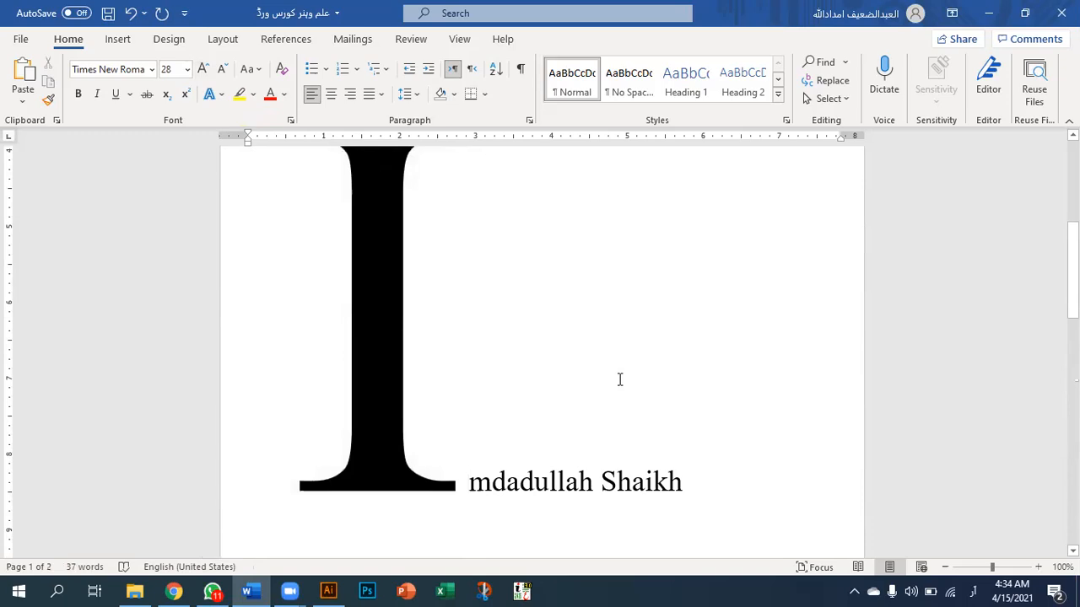
scroll(619, 379, up, 1)
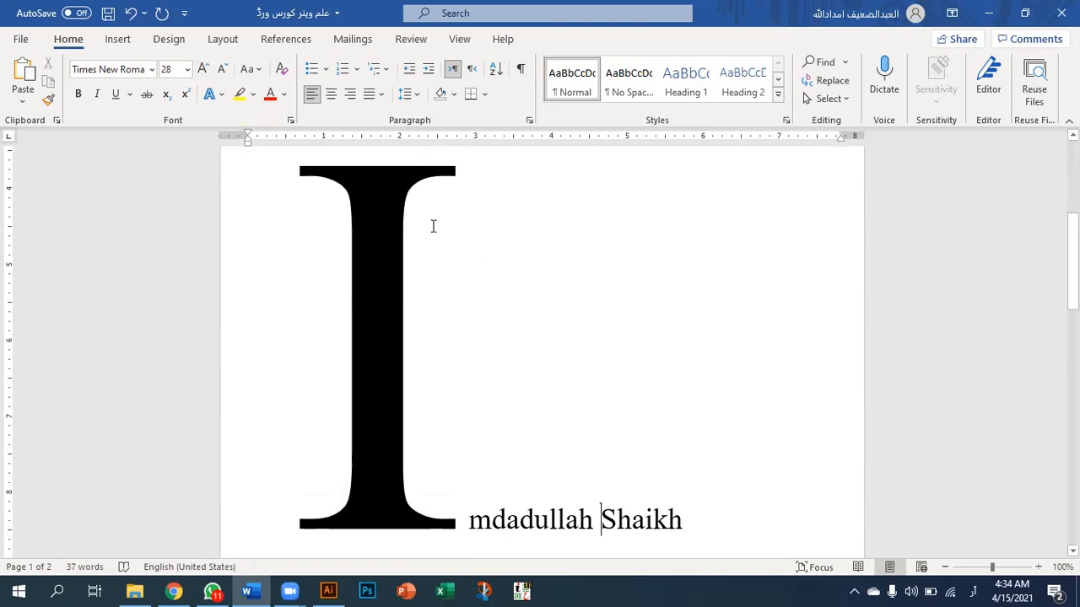
click(380, 239)
double_click(356, 243)
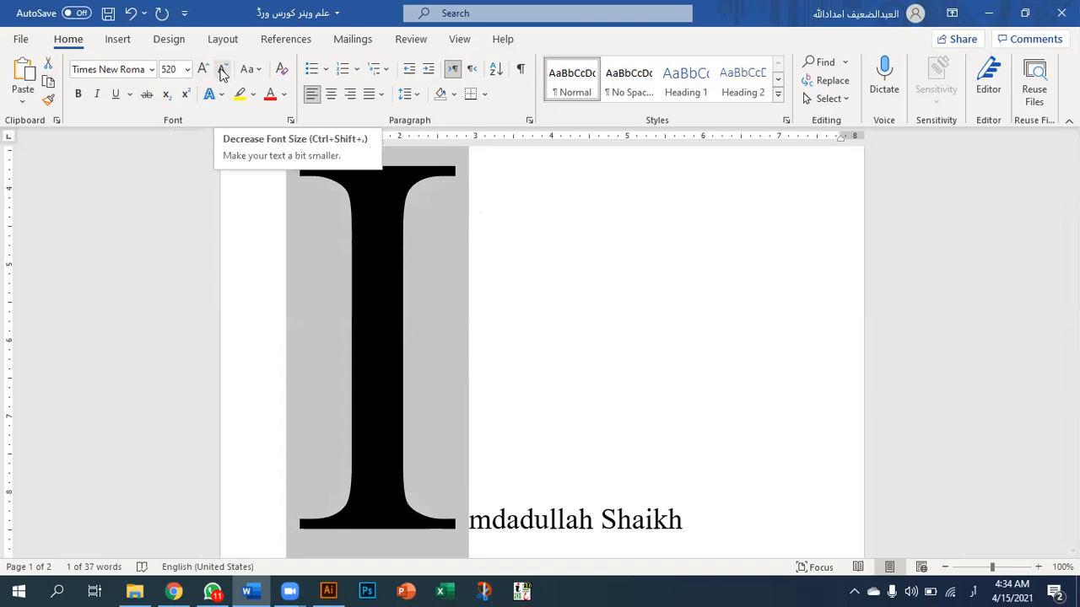
click(222, 71)
click(221, 71)
click(222, 71)
click(222, 71)
click(221, 71)
click(222, 70)
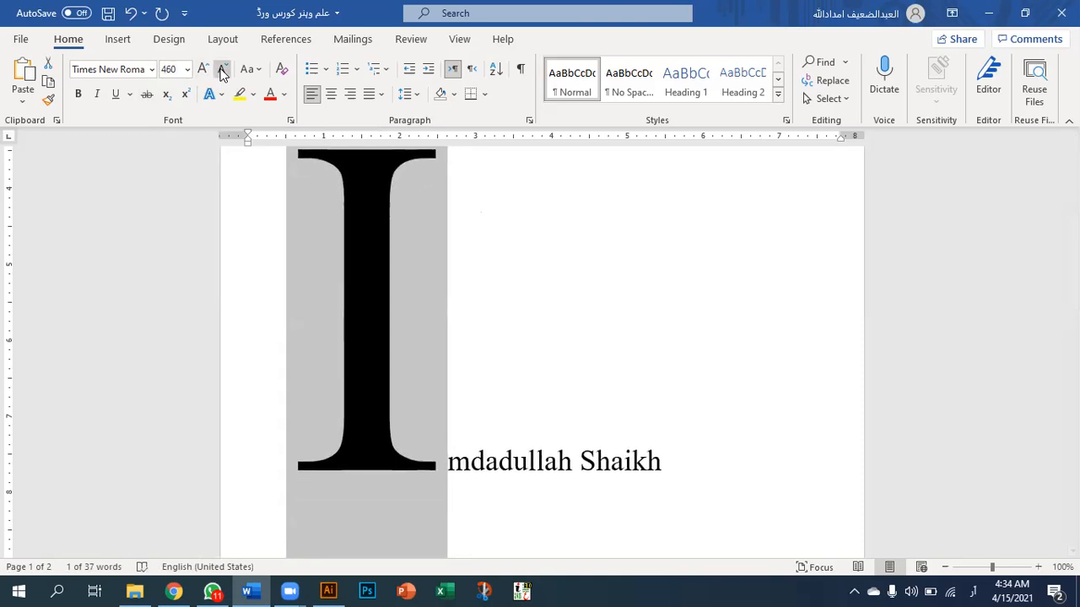
click(222, 71)
double_click(222, 71)
double_click(222, 71)
click(222, 71)
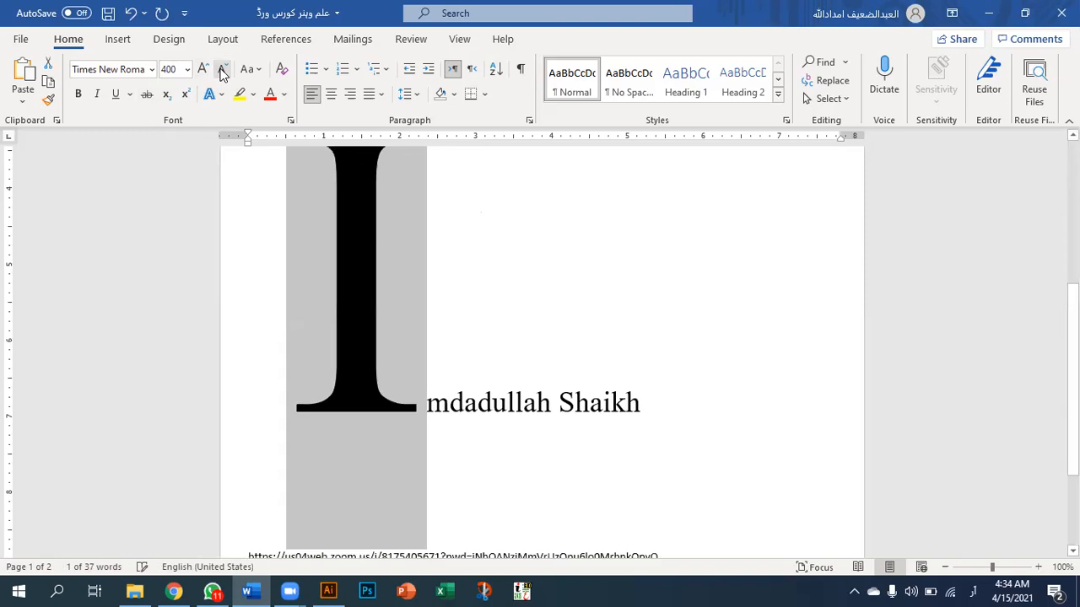
double_click(221, 71)
click(222, 70)
double_click(222, 71)
double_click(222, 71)
double_click(222, 70)
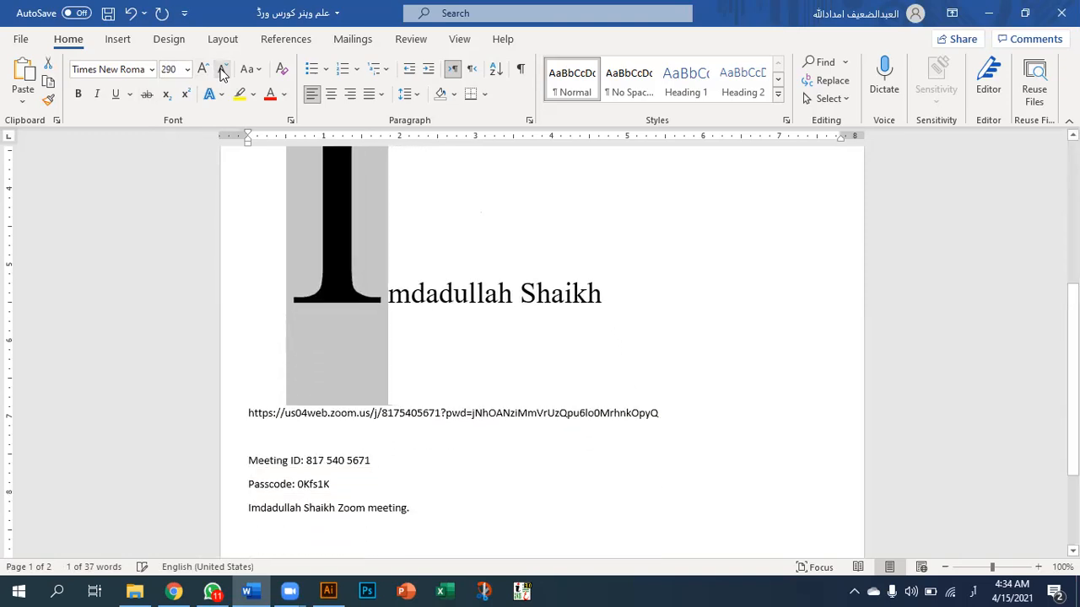
double_click(222, 71)
double_click(222, 71)
click(222, 71)
double_click(222, 71)
double_click(222, 71)
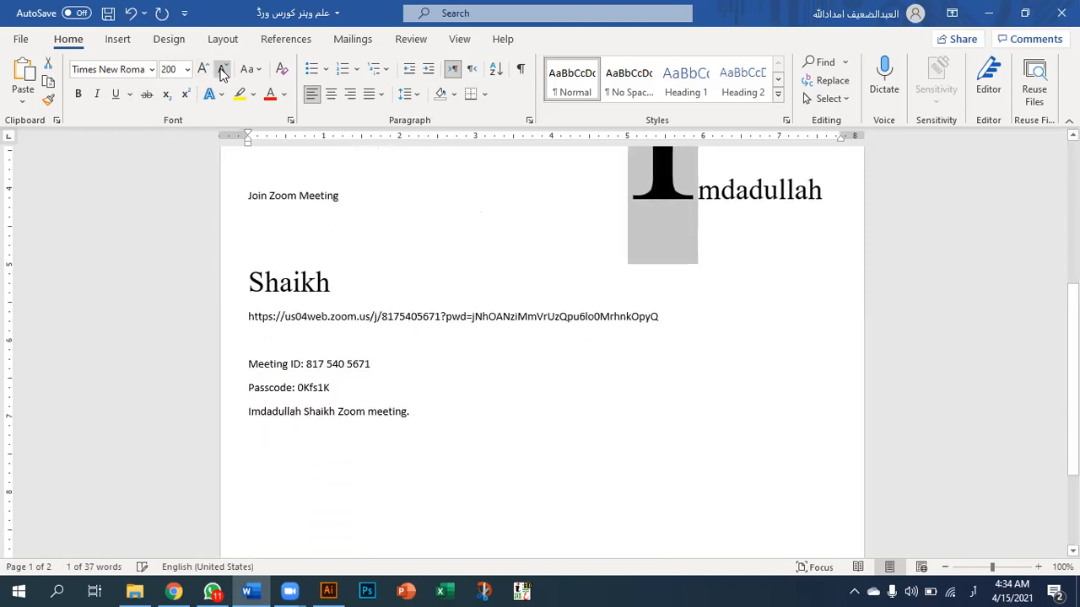
double_click(222, 71)
double_click(222, 71)
double_click(221, 71)
click(222, 71)
double_click(222, 71)
double_click(222, 71)
click(222, 71)
click(222, 71)
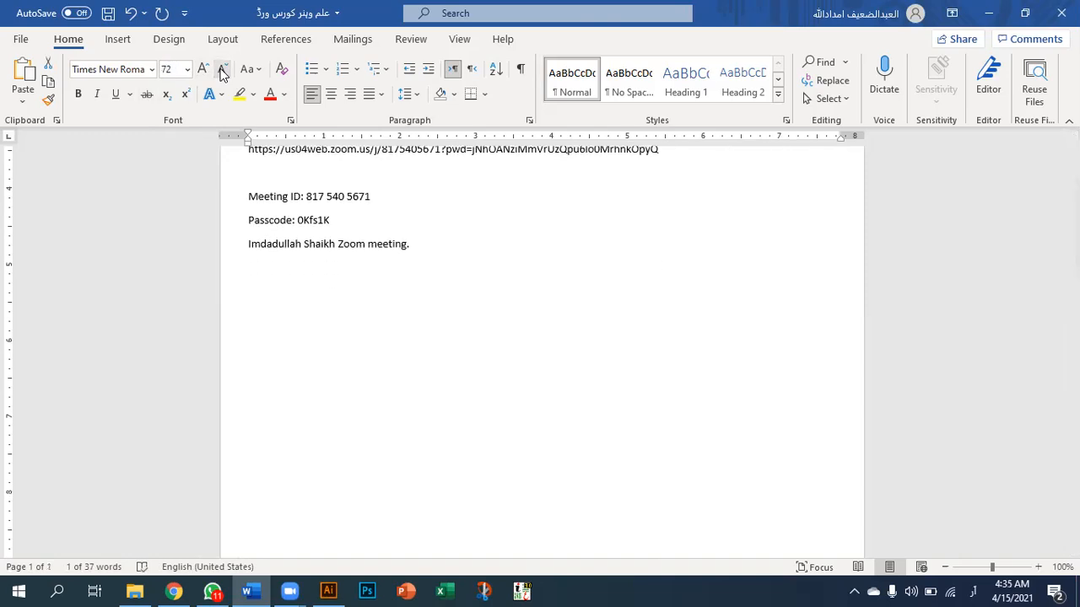
click(222, 71)
scroll(410, 338, up, 3)
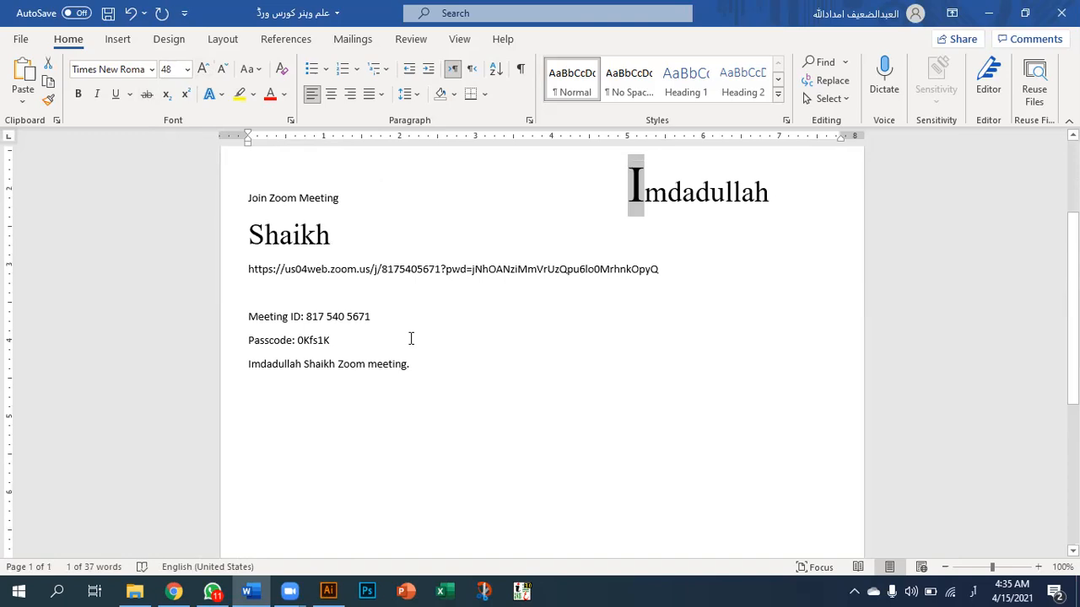
scroll(411, 338, up, 3)
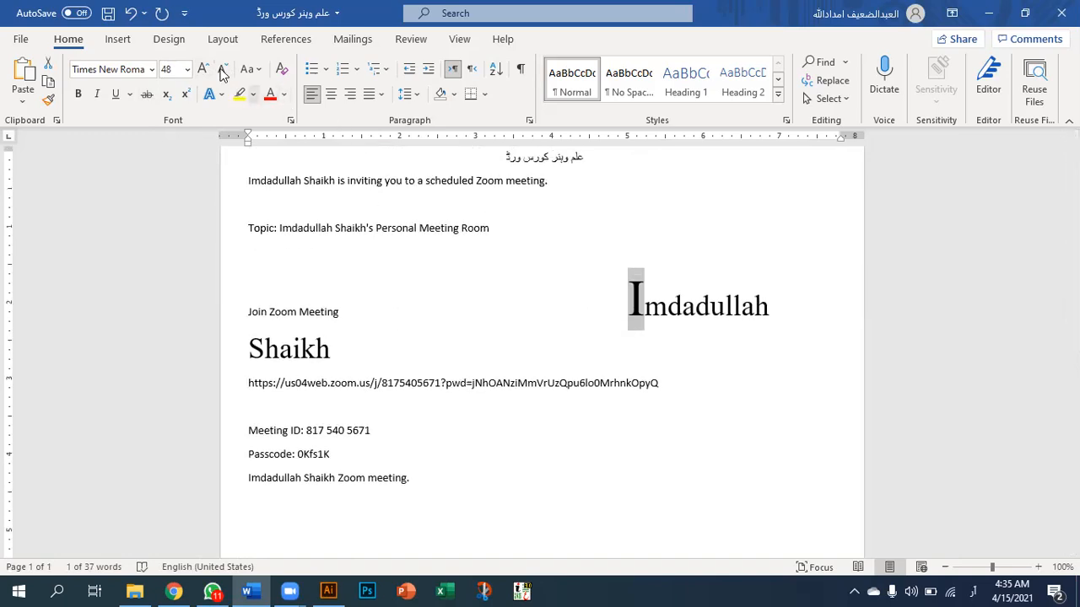
click(222, 71)
click(221, 71)
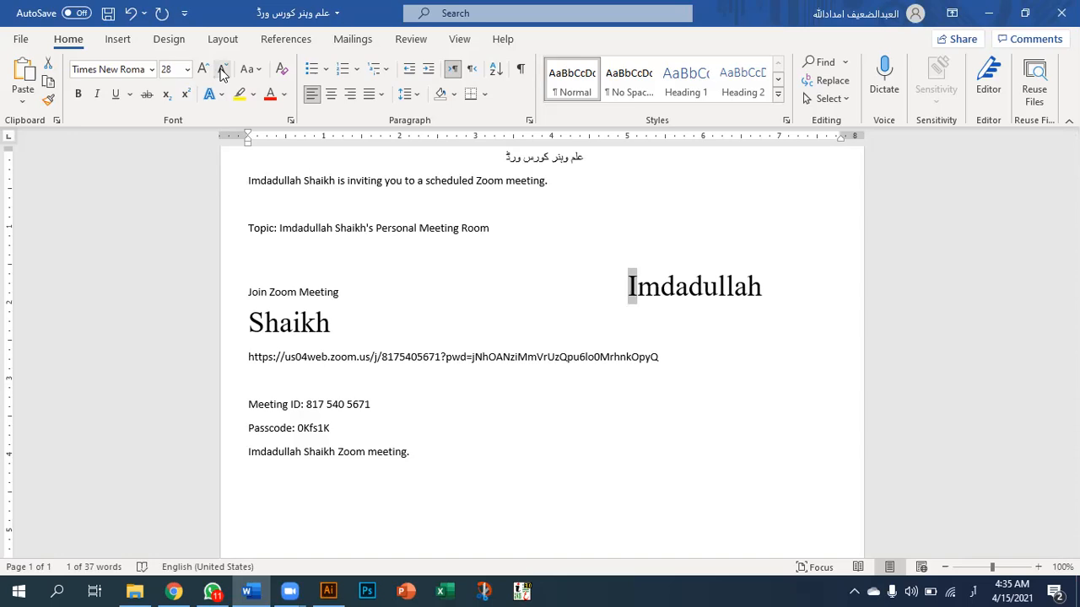
click(656, 287)
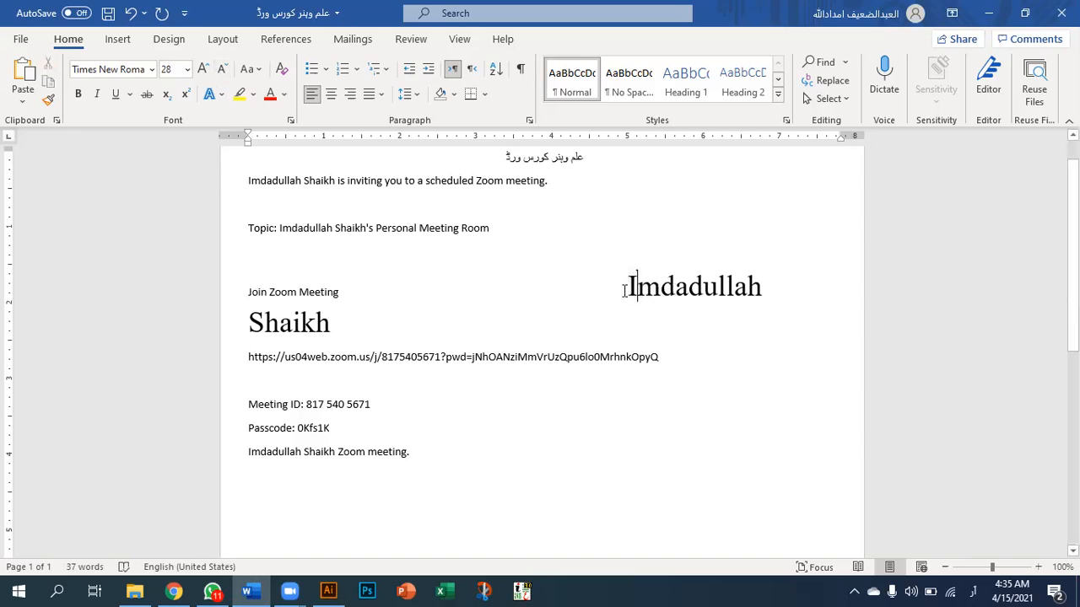
drag(632, 285, 815, 284)
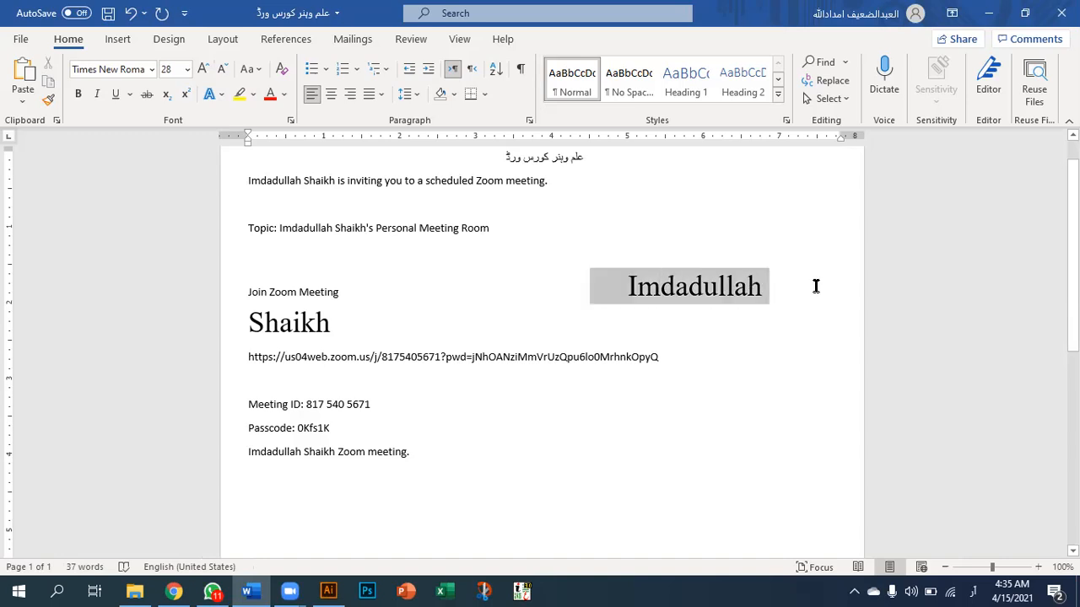
click(595, 236)
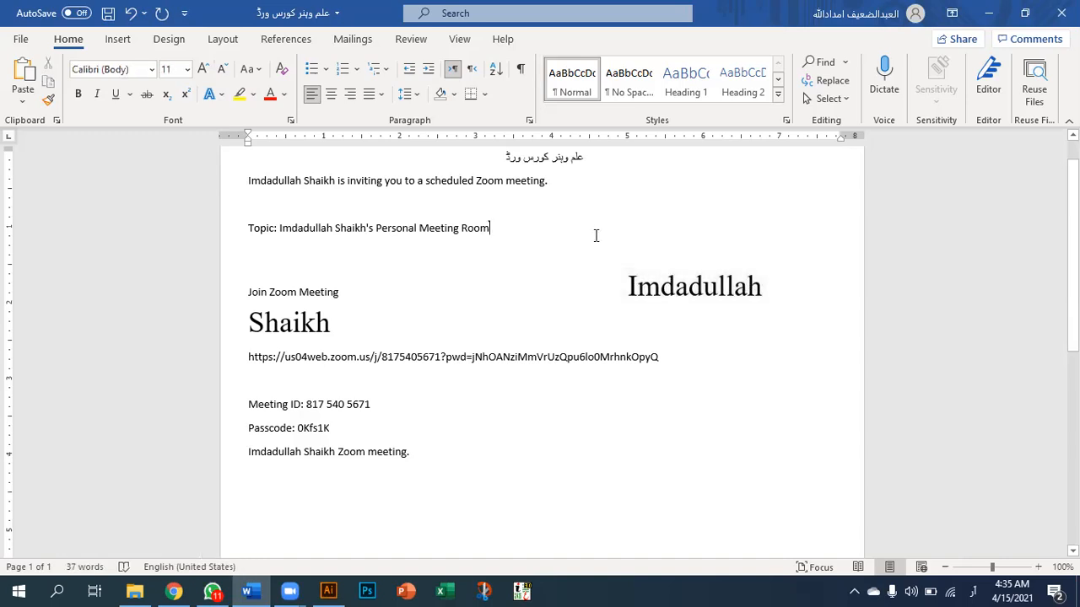
click(259, 71)
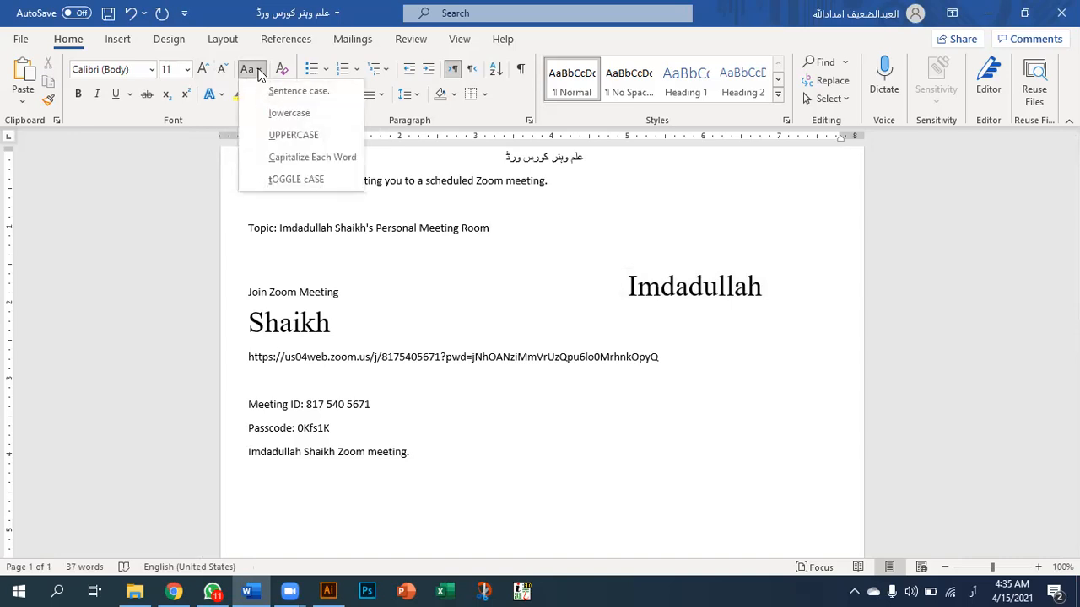
click(258, 71)
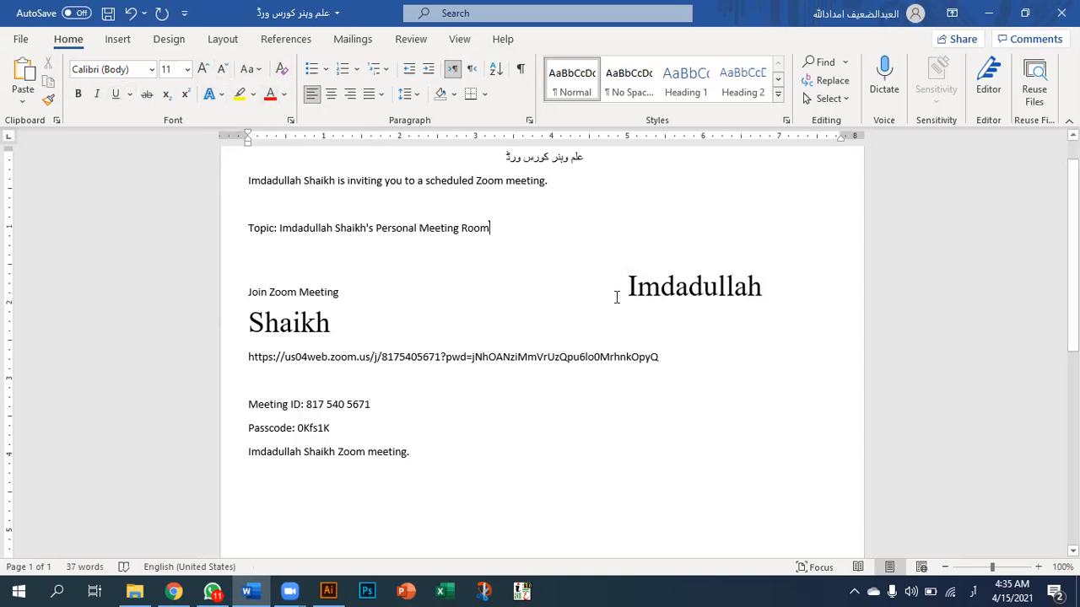
drag(625, 281, 772, 294)
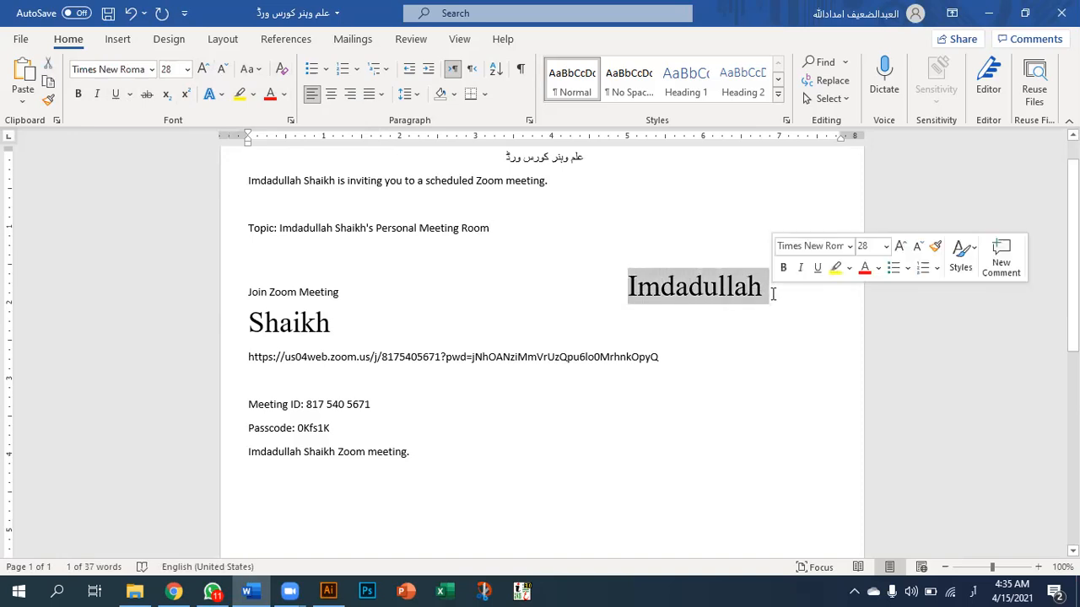
click(592, 293)
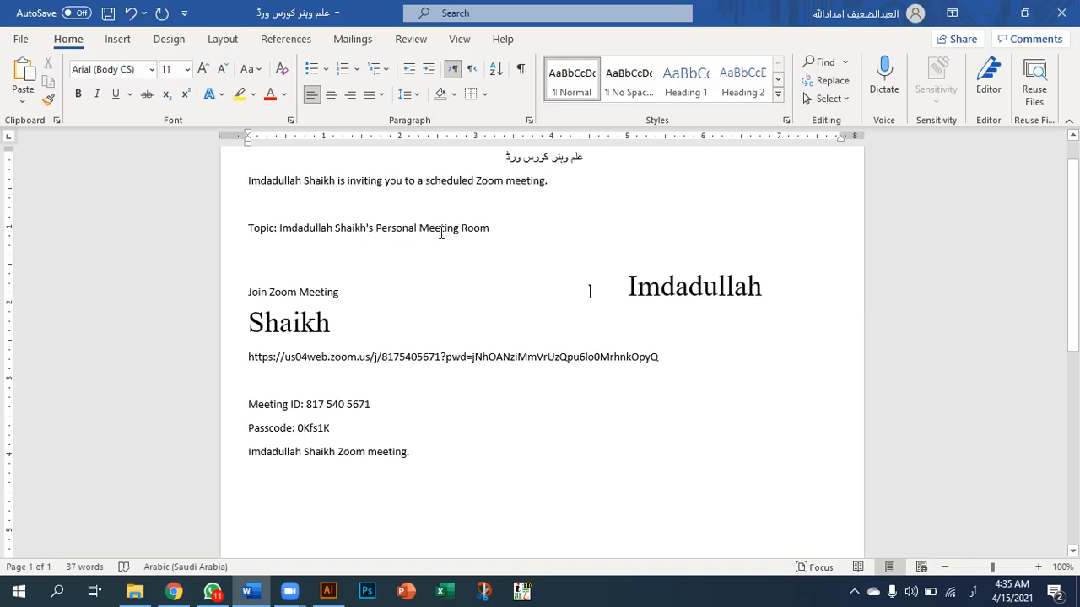
- Make the word "Personal" in the topic line bold and save the document
drag(416, 228, 376, 228)
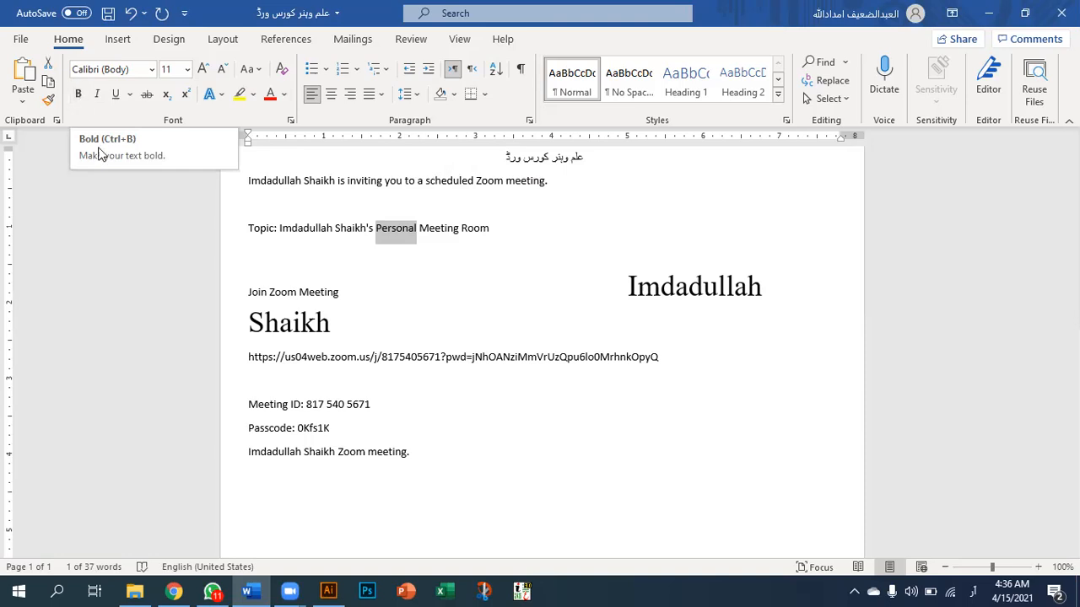
click(77, 94)
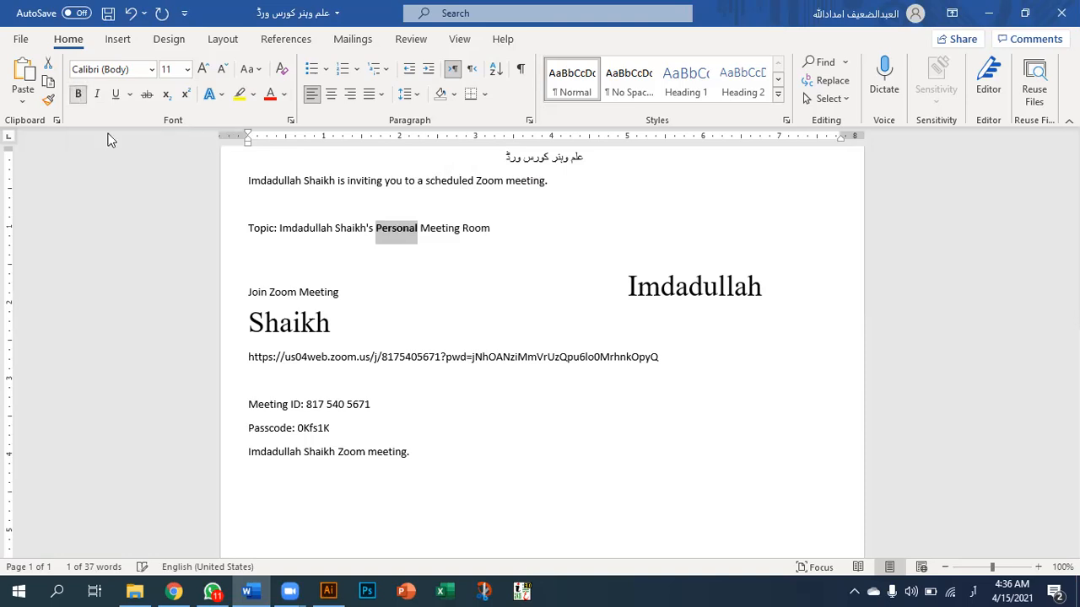
click(365, 238)
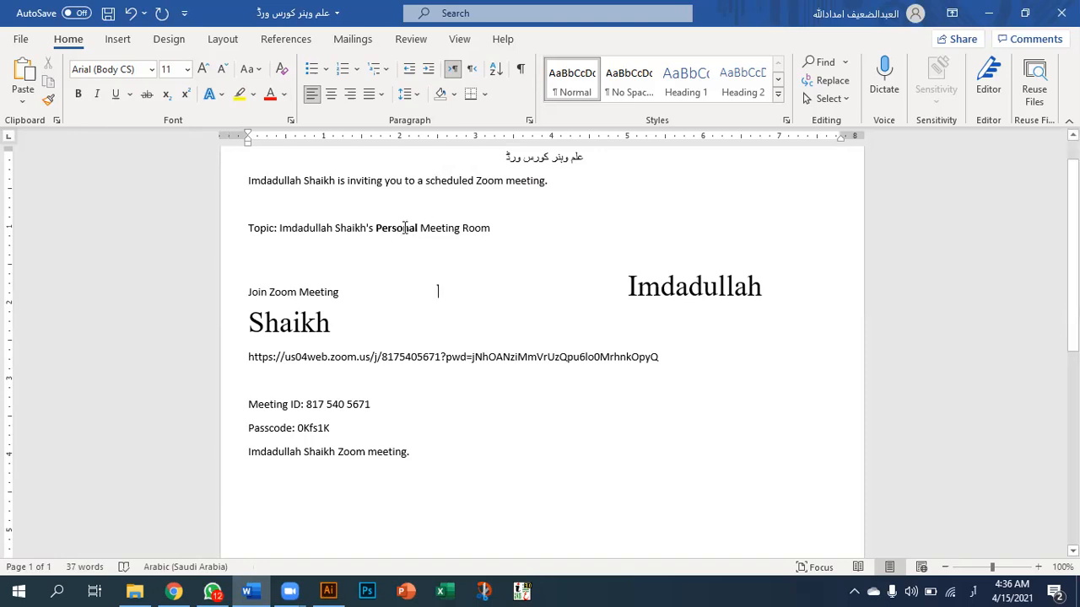
key(ctrl+s)
- Make the enlarged 28 pt first name on the "Join Zoom Meeting" line bold
drag(626, 287, 776, 292)
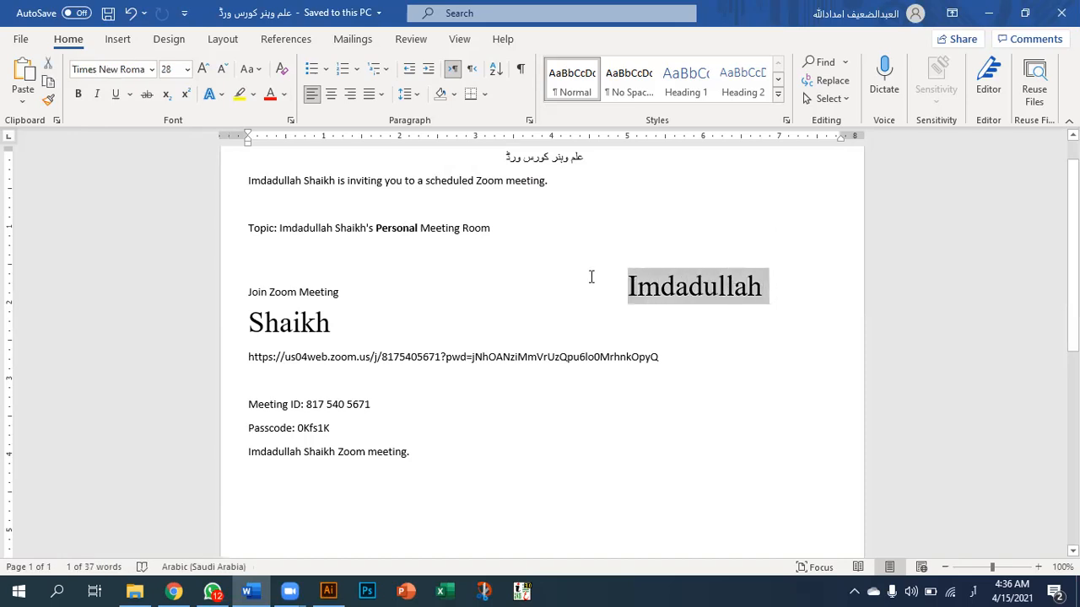
click(79, 95)
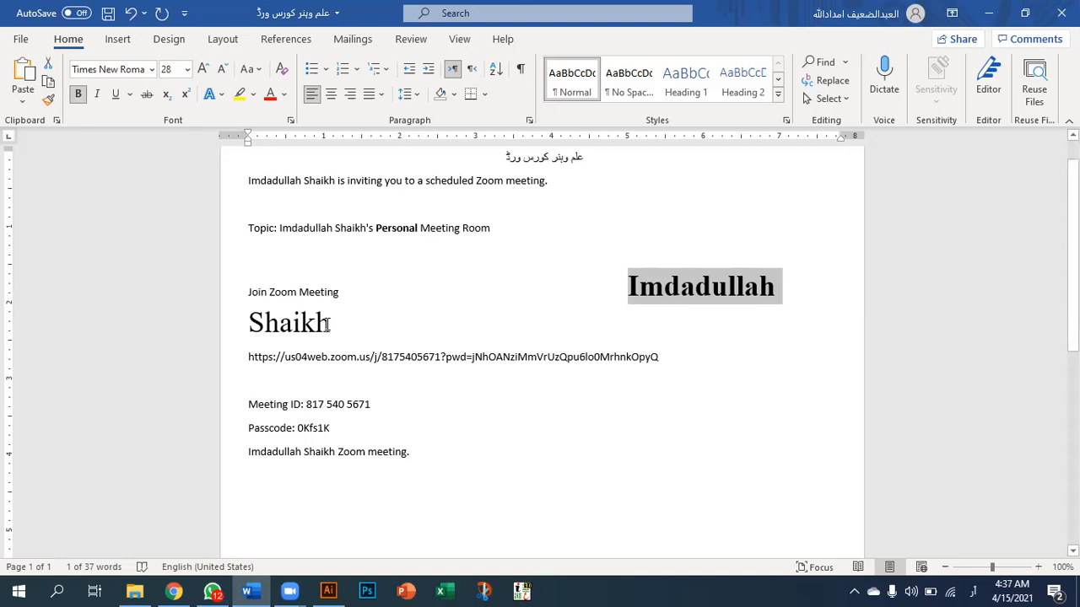
click(785, 335)
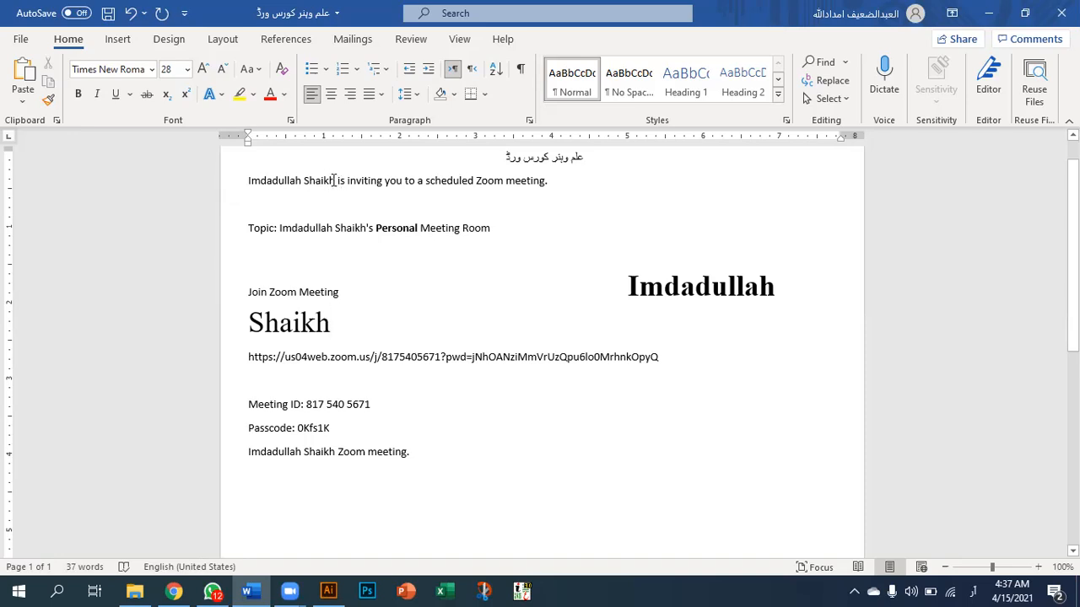
- Try bold on the invitation sentence from the surname through "scheduled", and undo it
drag(334, 180, 398, 188)
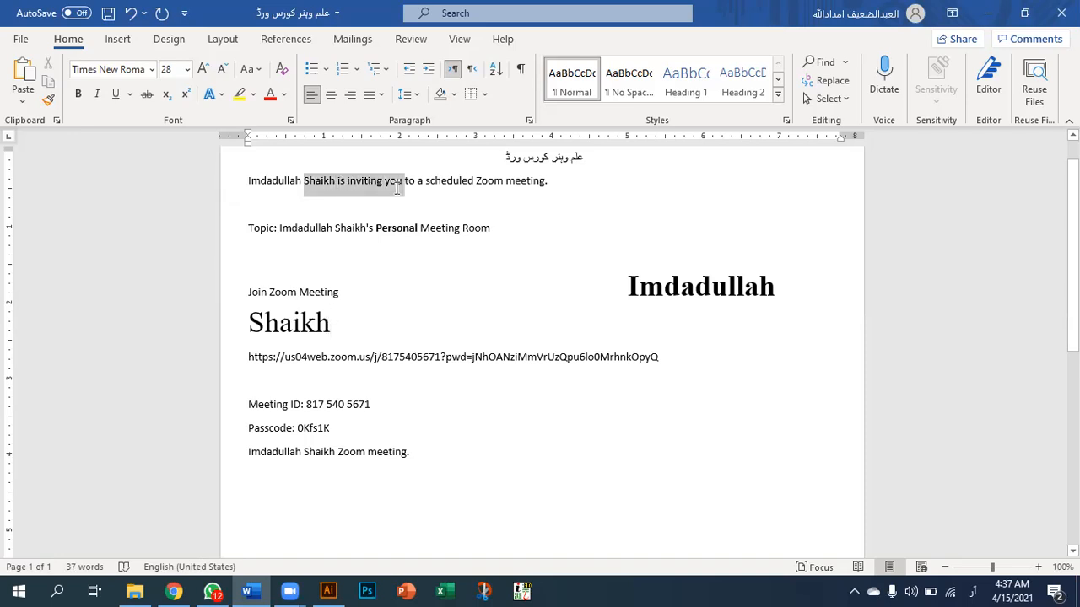
click(282, 204)
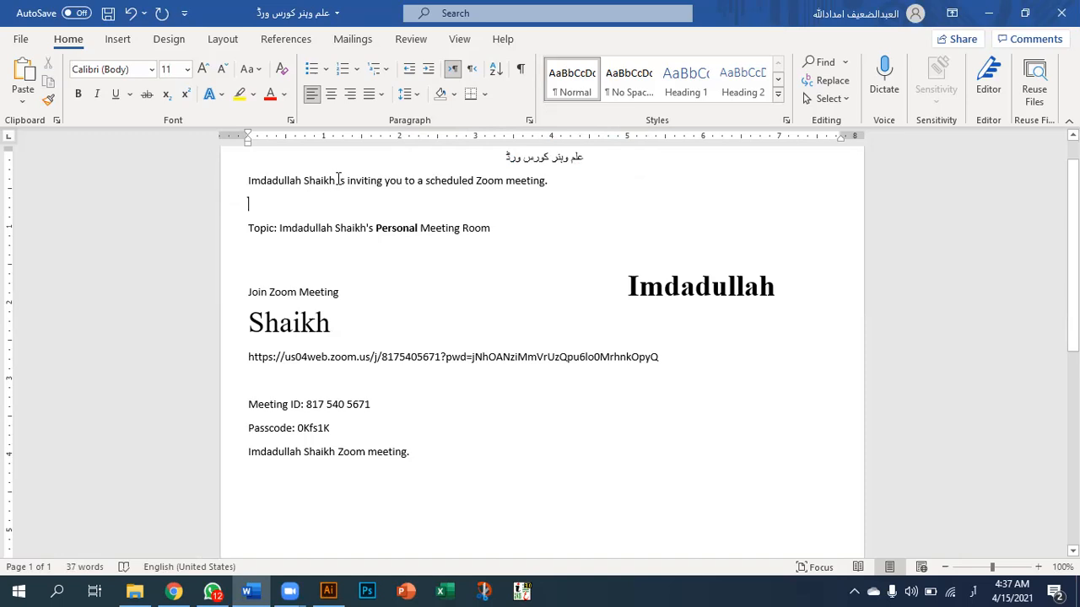
drag(335, 179, 466, 182)
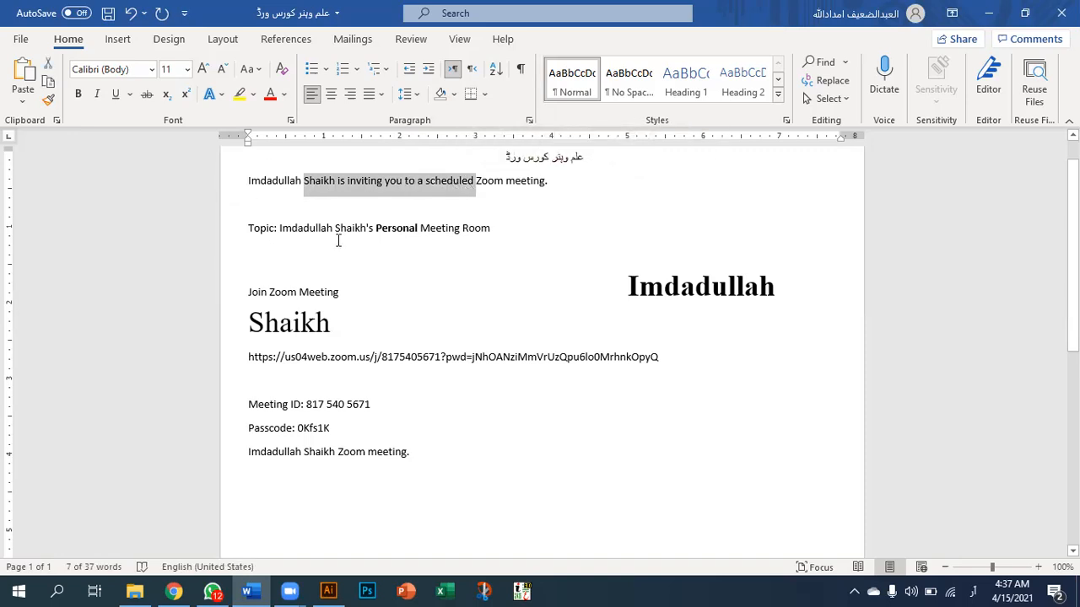
click(78, 94)
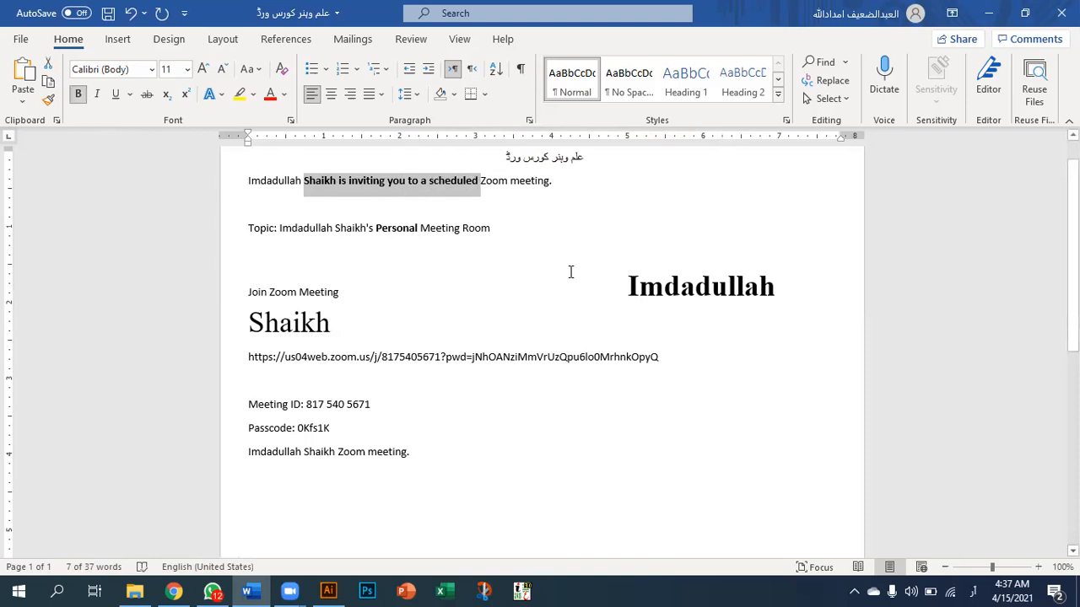
click(553, 251)
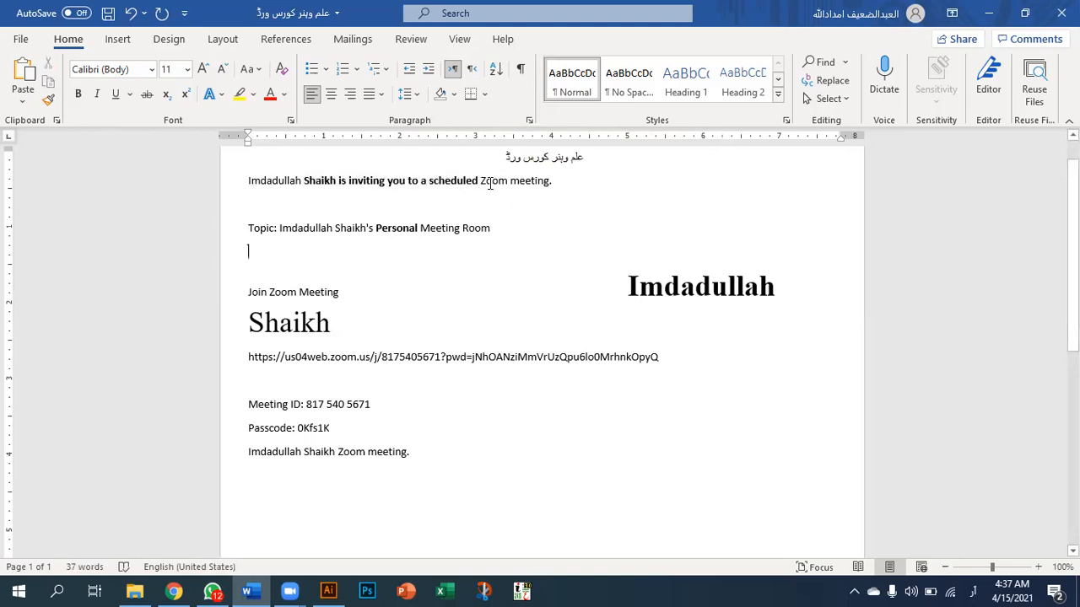
key(ctrl+z)
- Save the document with its bold formatting
click(543, 210)
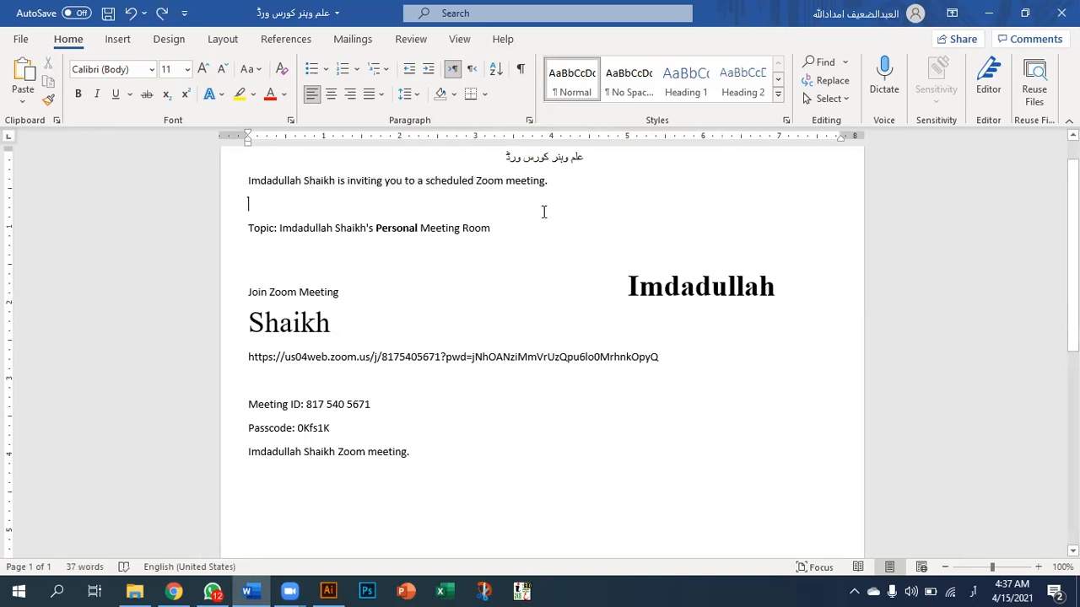
key(ctrl+s)
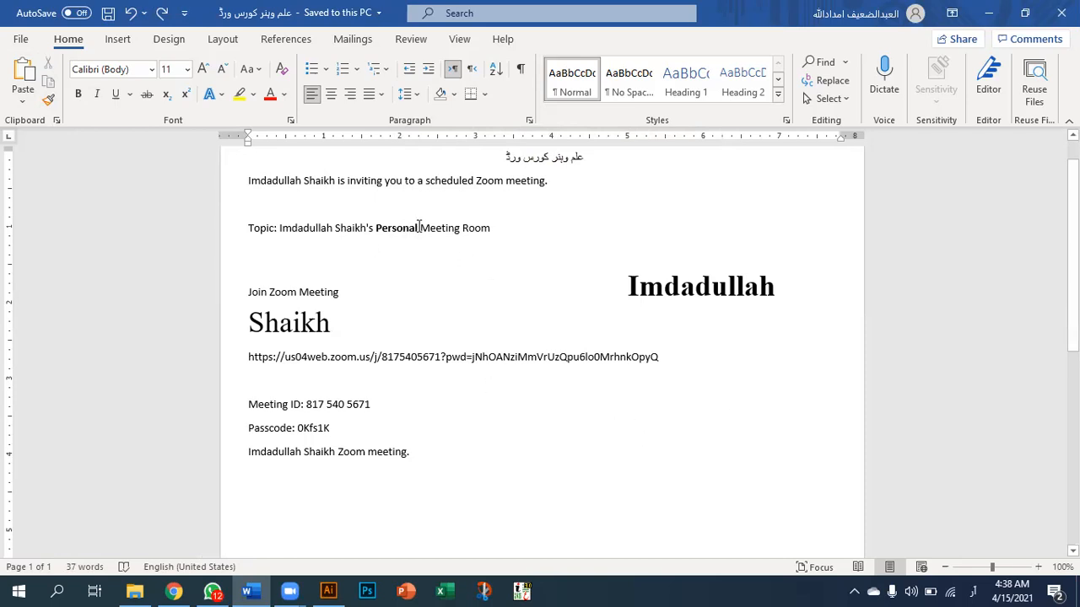
drag(417, 227, 377, 229)
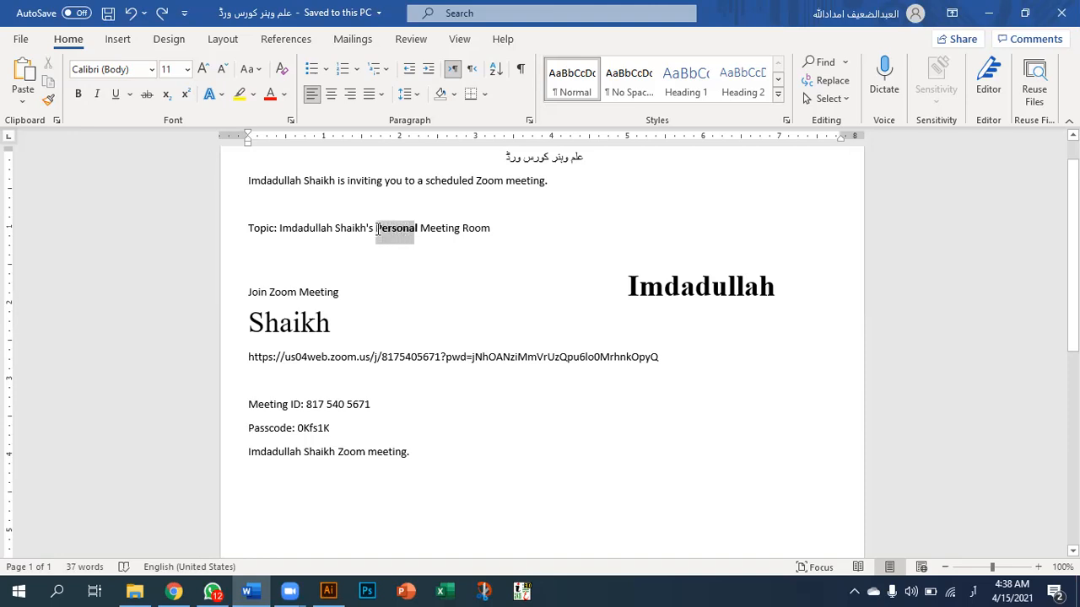
click(379, 244)
mouse_move(374, 229)
mouse_down()
mouse_move(413, 233)
mouse_move(375, 230)
mouse_up()
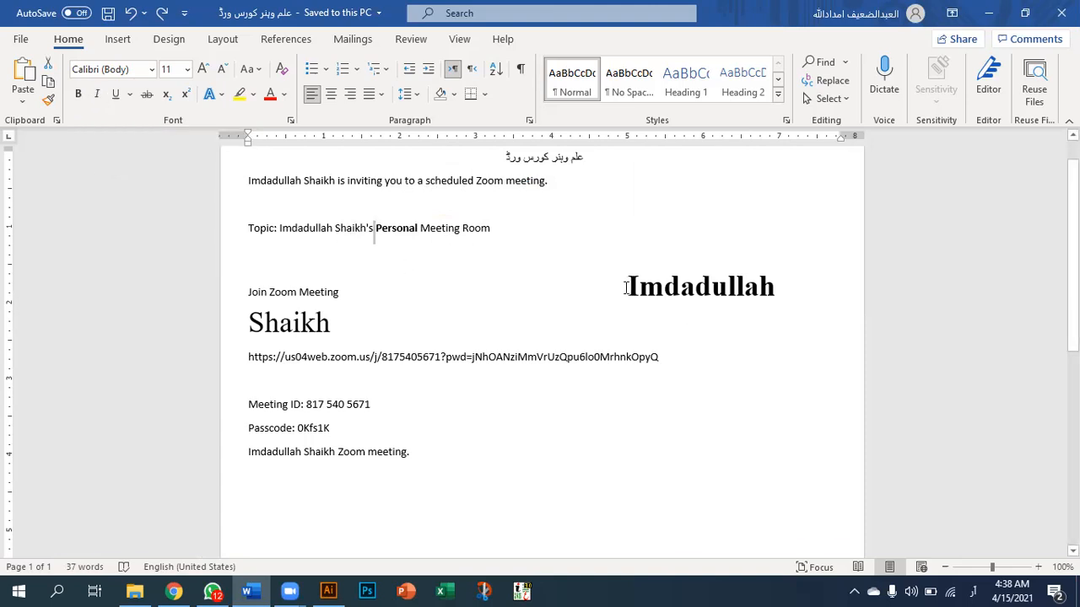
- Italicize the enlarged bold first name on the "Join Zoom Meeting" line, trying italic on and off before leaving it applied
drag(625, 288, 793, 293)
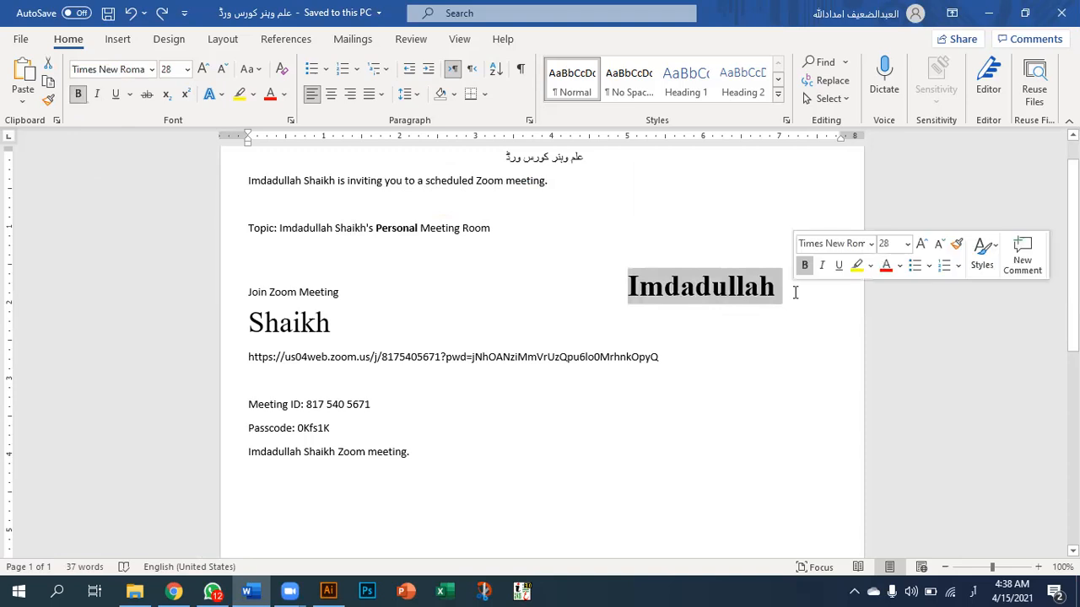
click(98, 97)
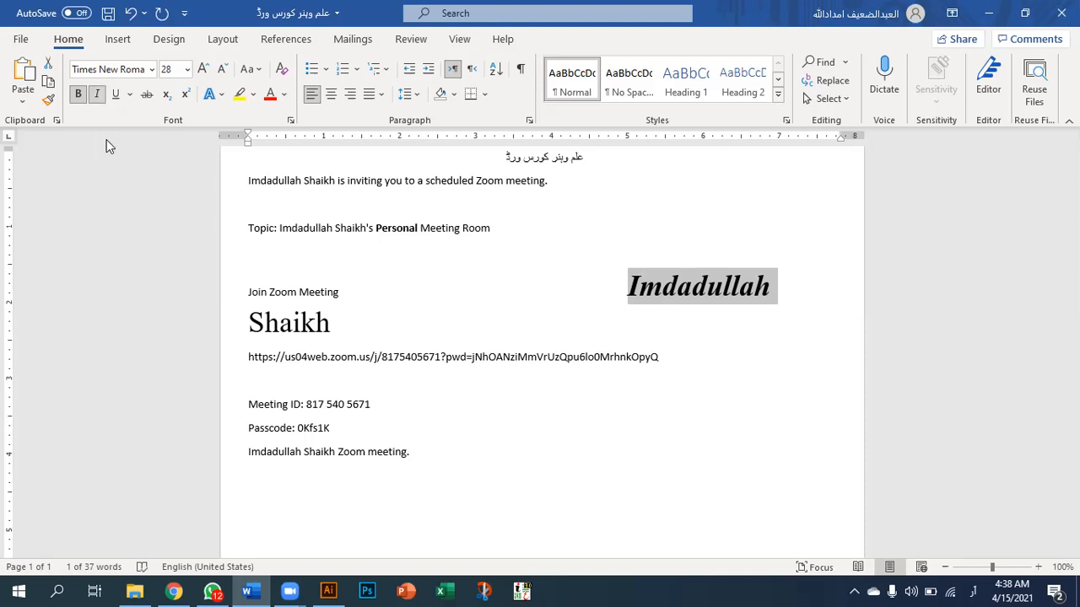
click(96, 96)
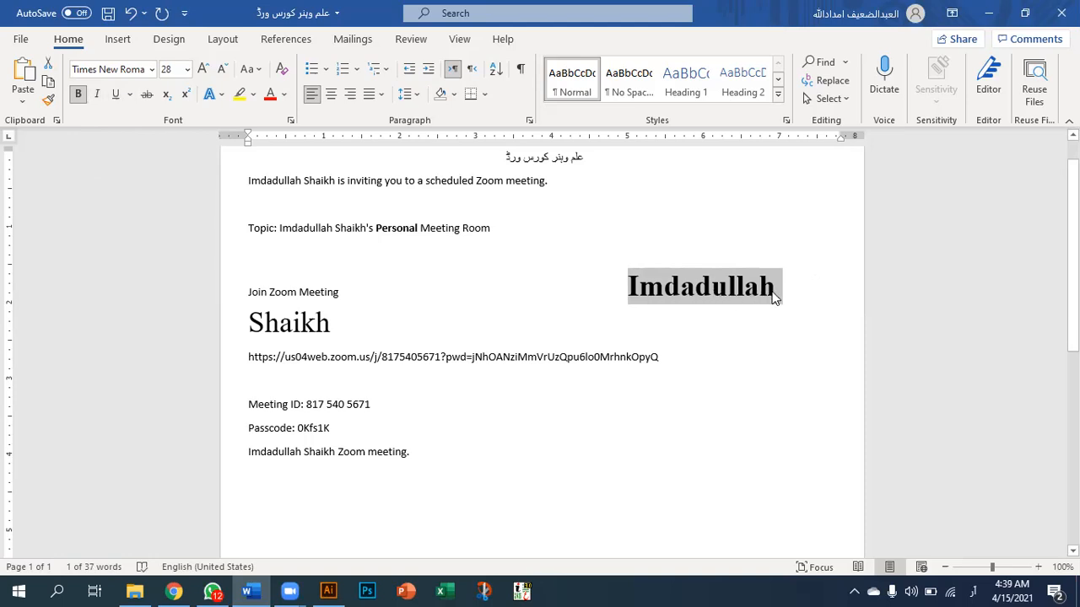
click(98, 94)
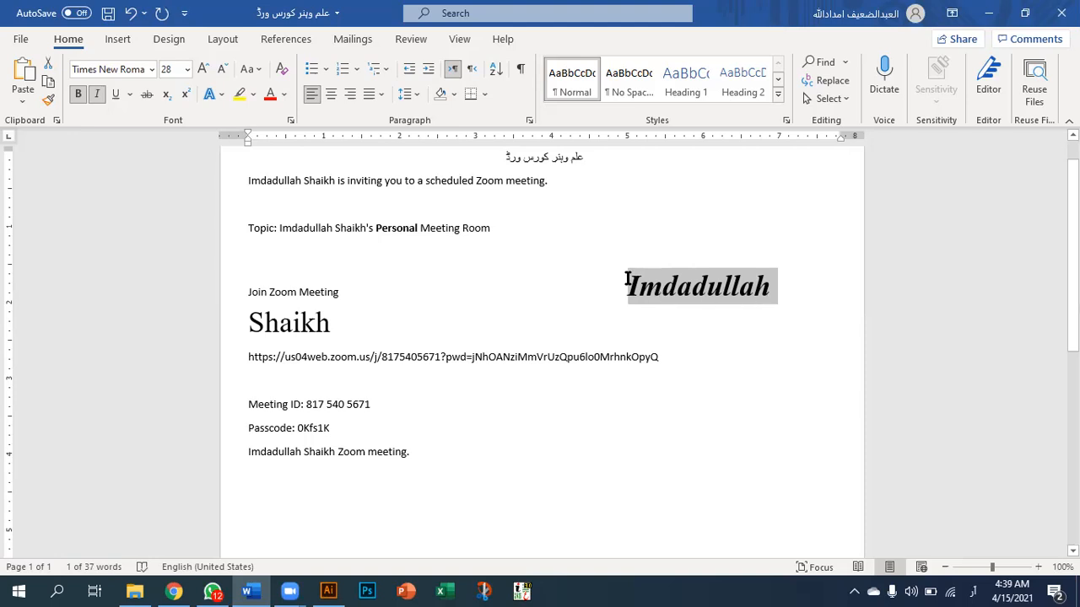
click(515, 274)
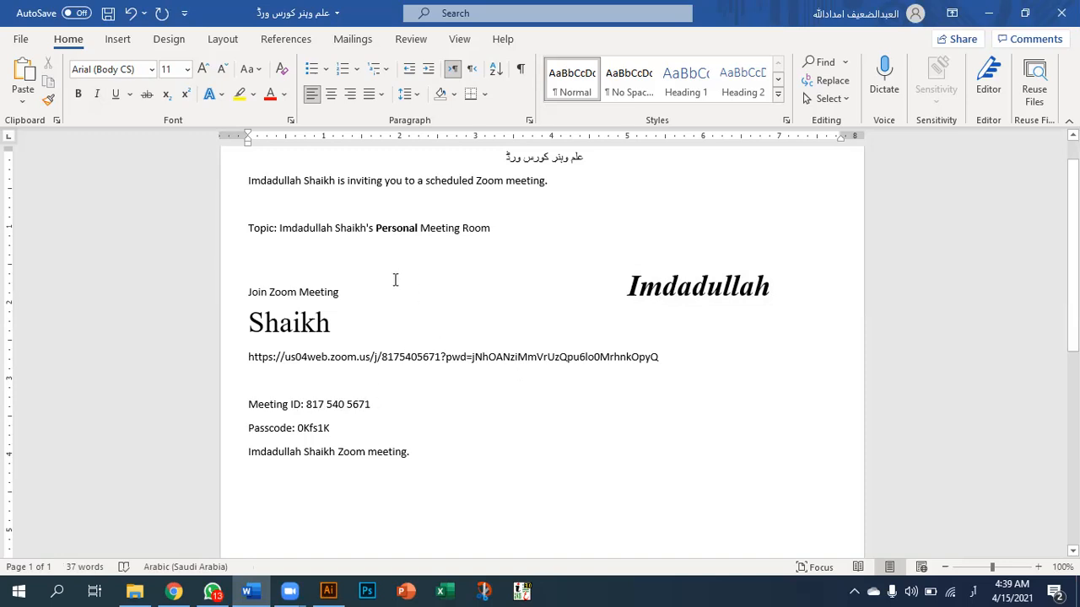
- Copy the text "Join Zoom Meeting" and paste it after the number on the Meeting ID line
drag(358, 291, 244, 291)
key(ctrl+c)
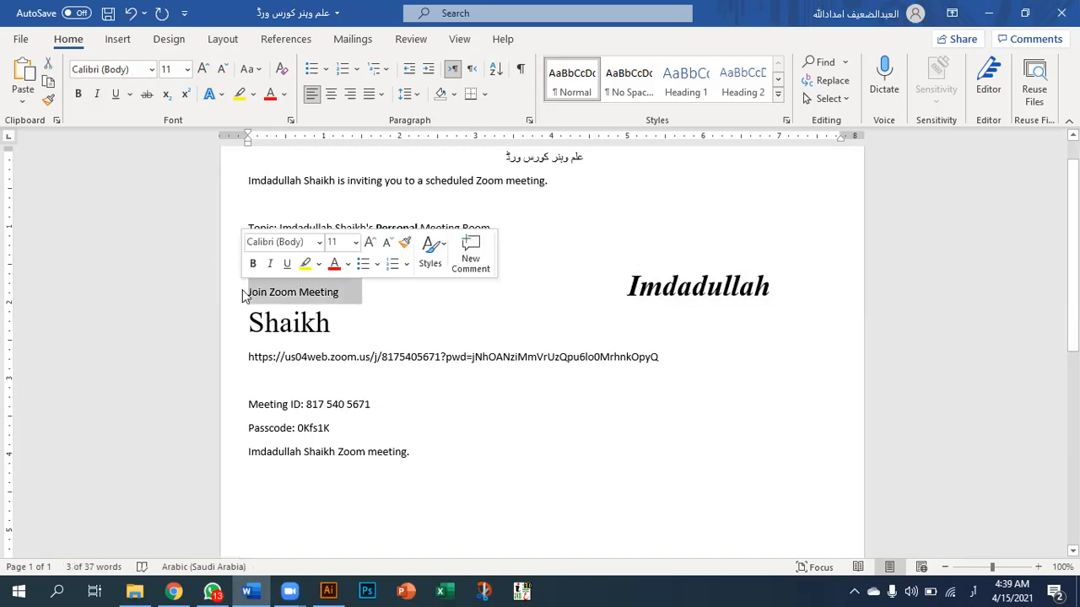
click(399, 405)
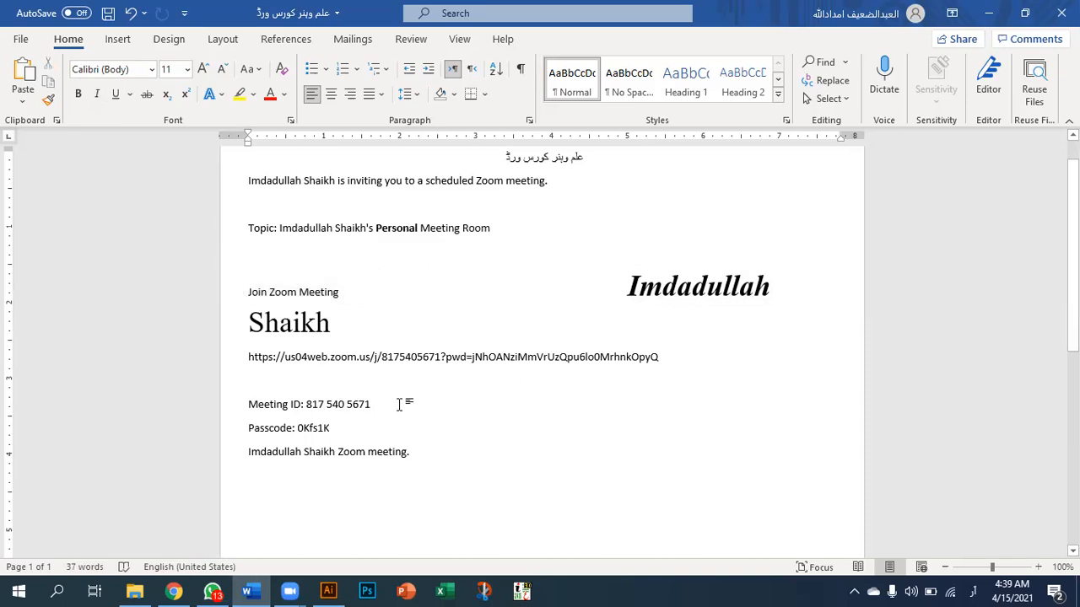
key(ctrl+v)
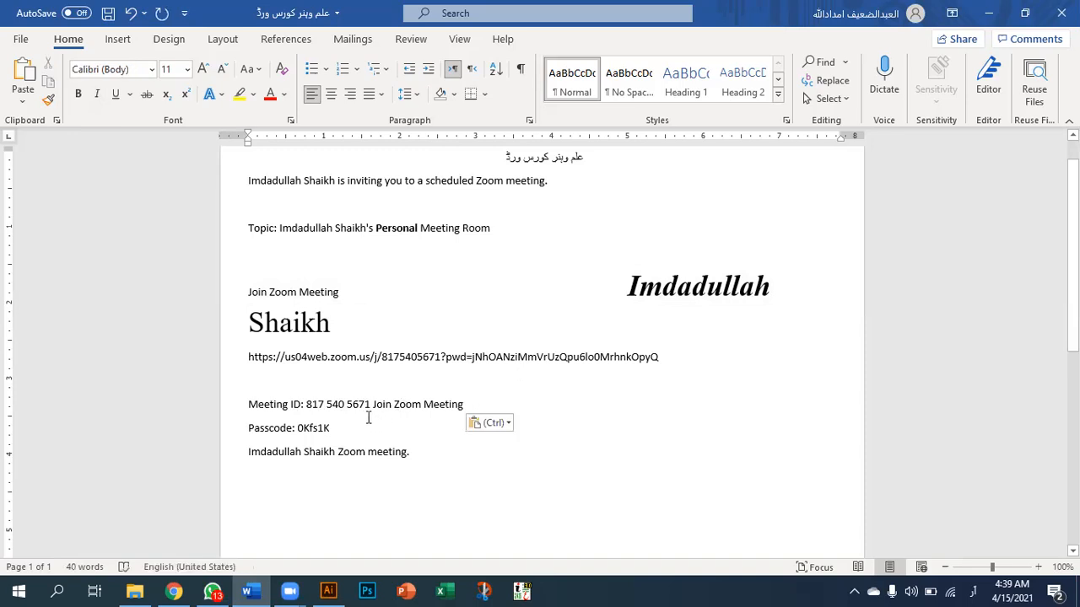
- Underline the number on the Meeting ID line with a single solid line
drag(370, 406, 319, 405)
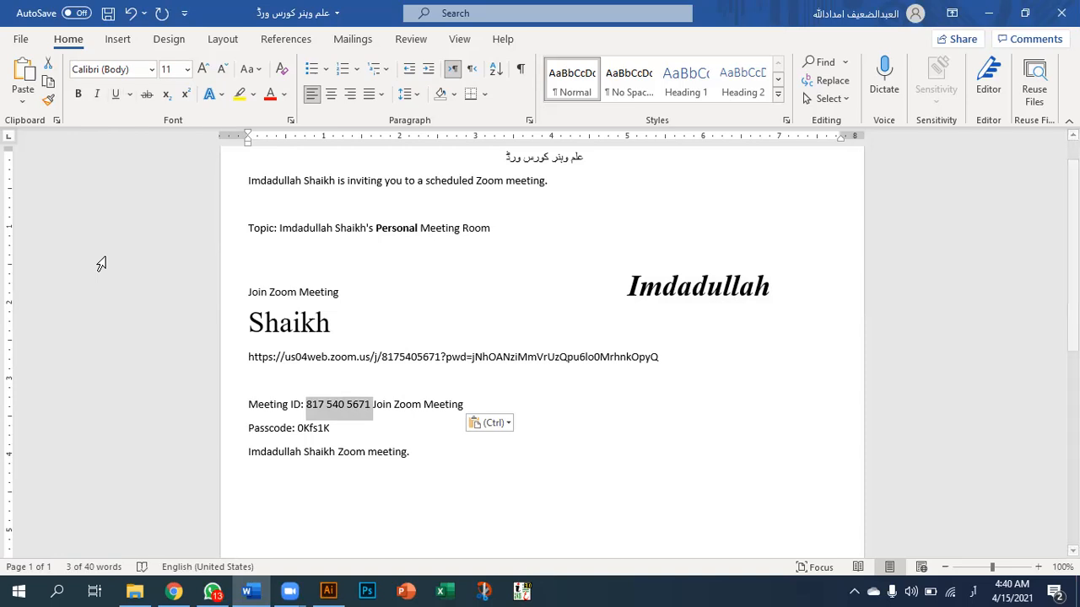
click(116, 96)
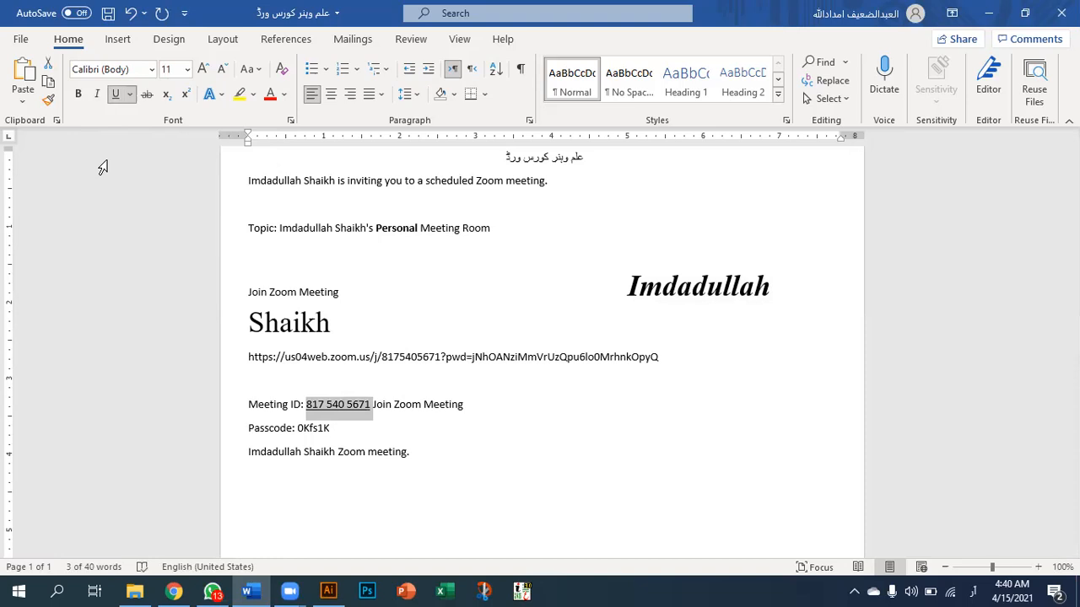
click(111, 99)
click(344, 414)
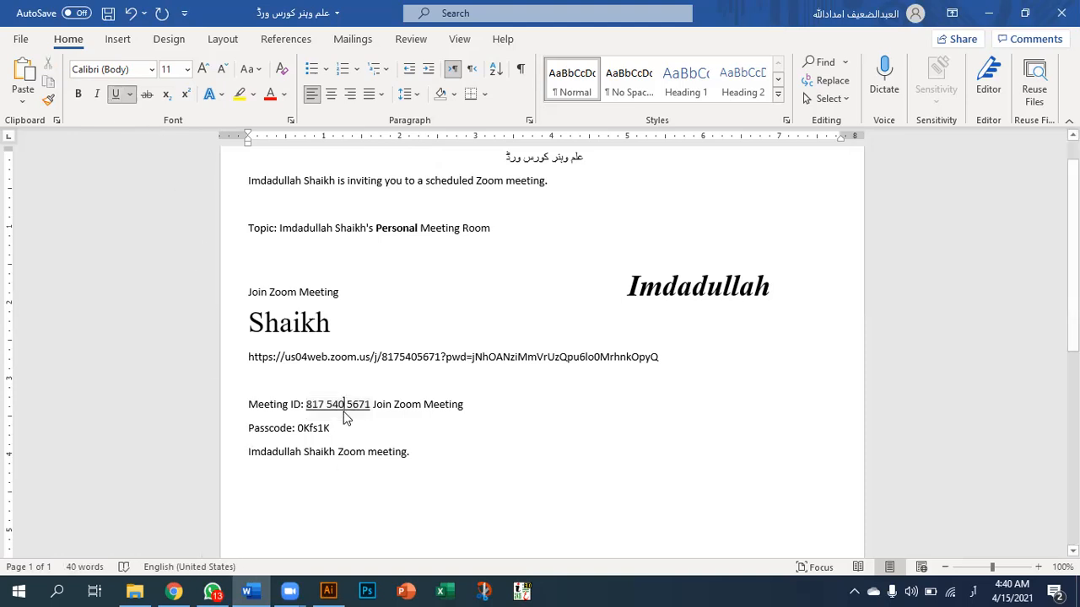
- Change the meeting ID number's underline to the dot-dot-dash style and save the document
mouse_move(304, 405)
mouse_down()
mouse_move(370, 407)
mouse_move(303, 408)
mouse_up()
click(367, 410)
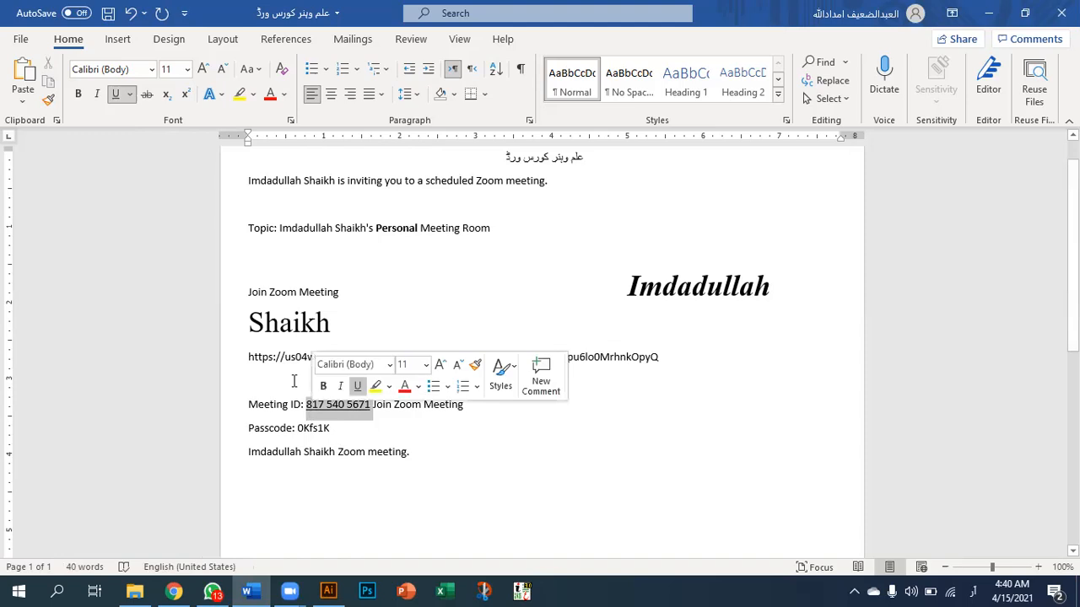
click(129, 94)
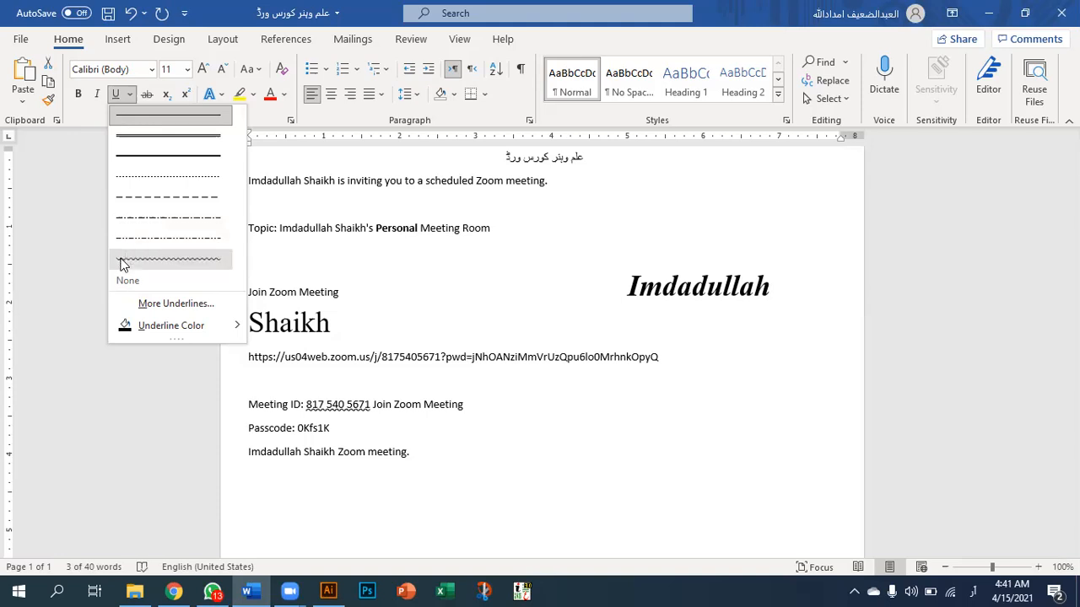
click(173, 236)
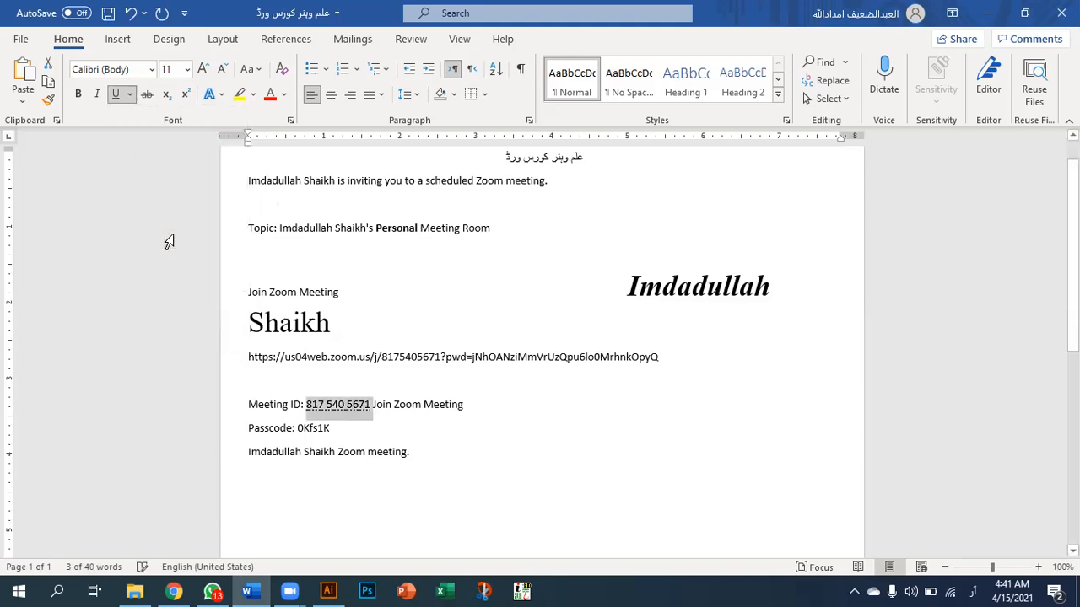
click(365, 428)
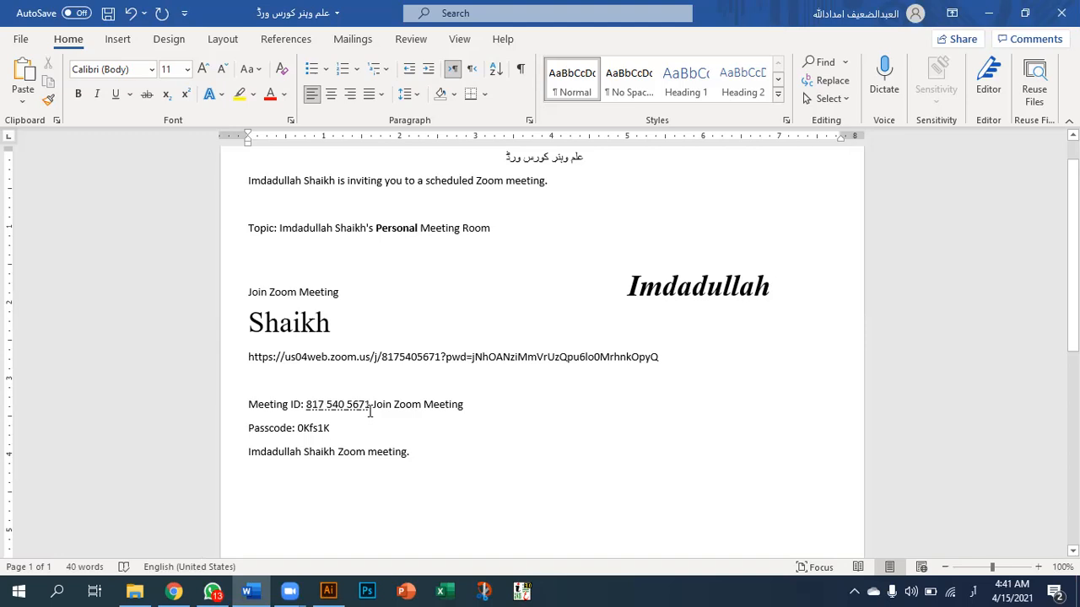
key(ctrl+s)
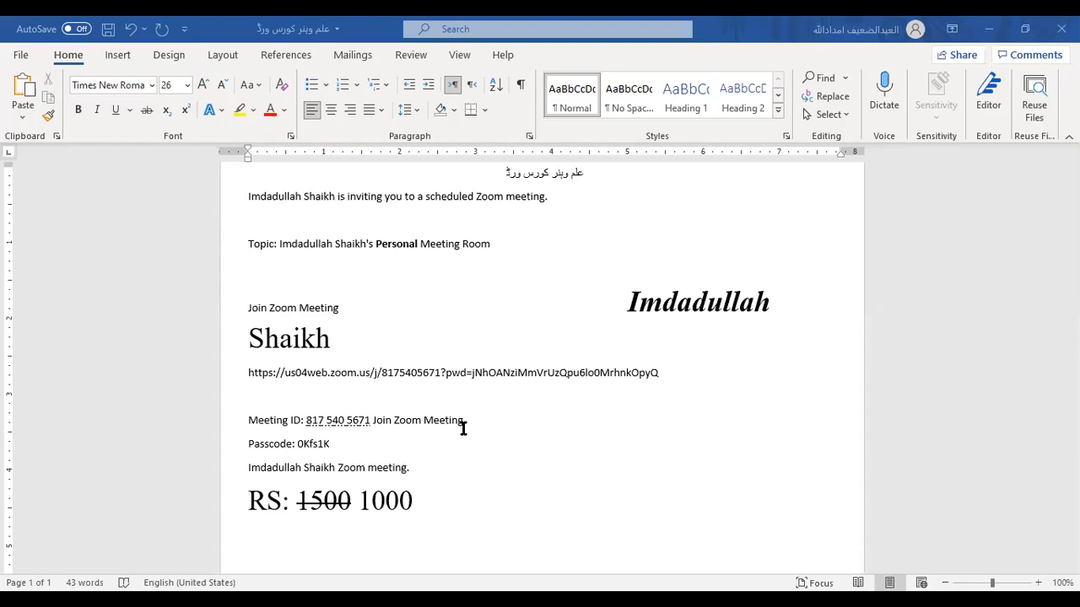
- Remove the strikethrough from the price 1500 on the RS line and reapply it
drag(297, 504, 351, 504)
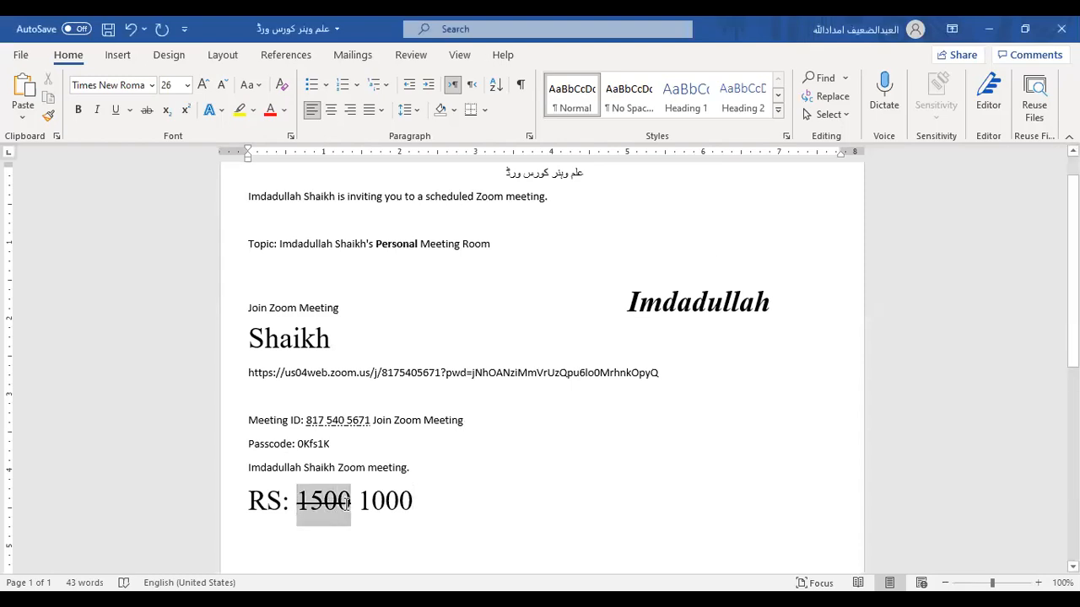
click(148, 112)
click(148, 113)
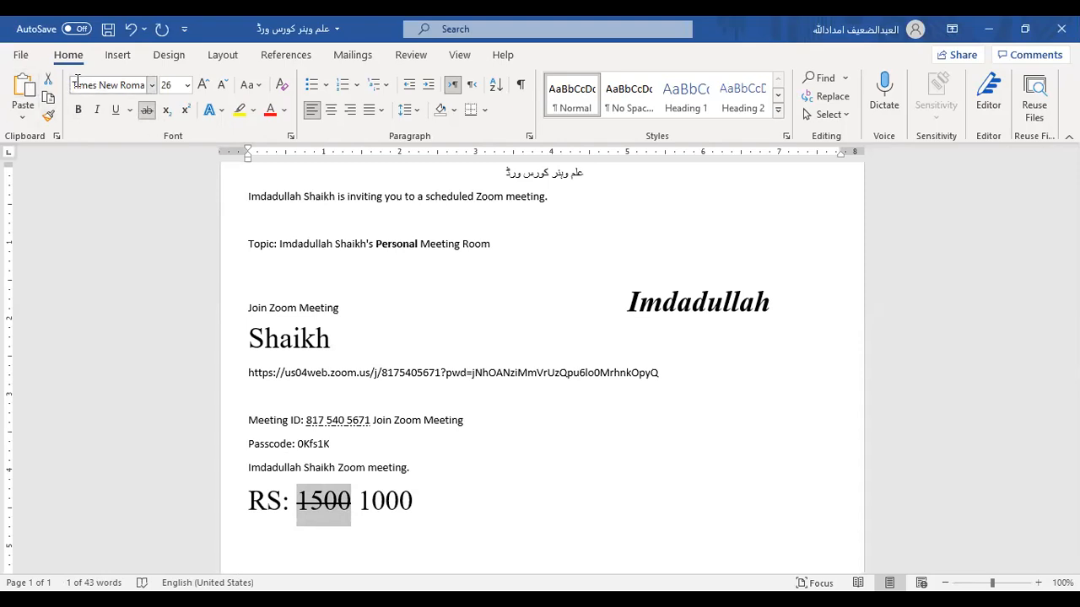
click(153, 87)
click(153, 87)
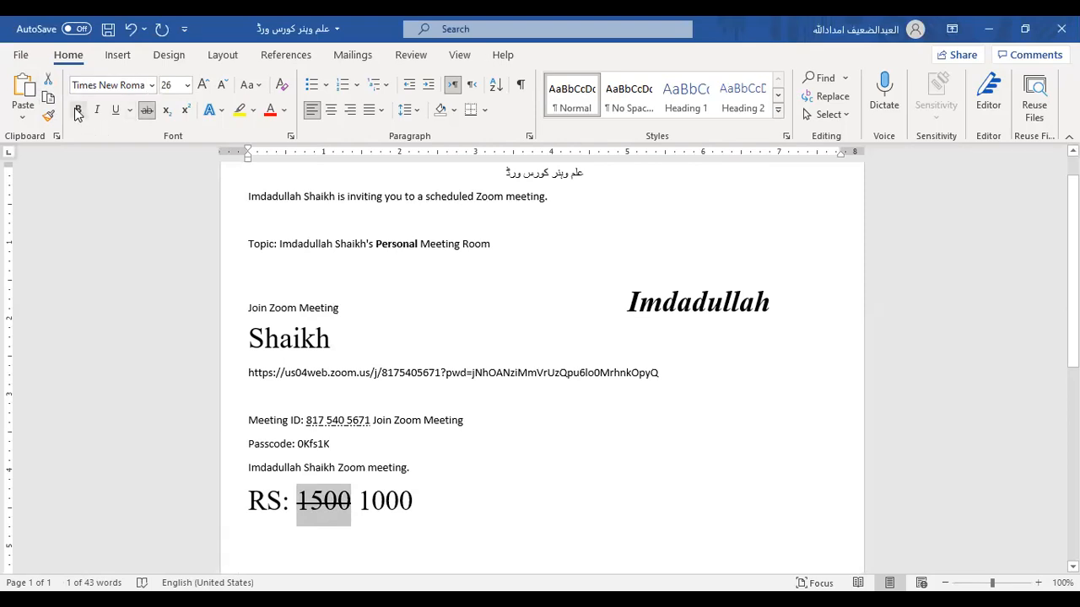
click(131, 111)
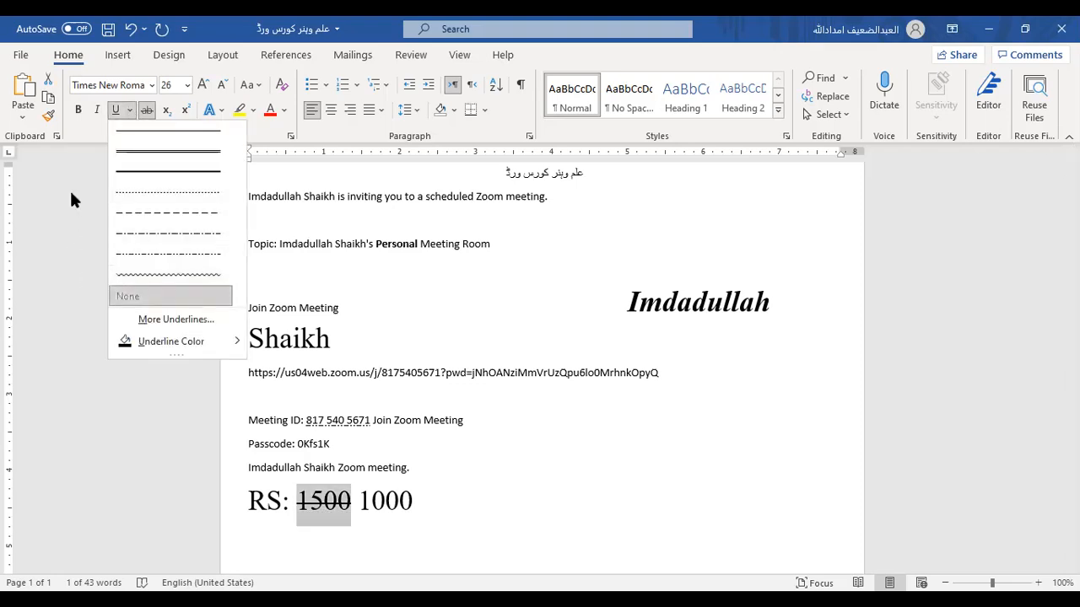
click(151, 118)
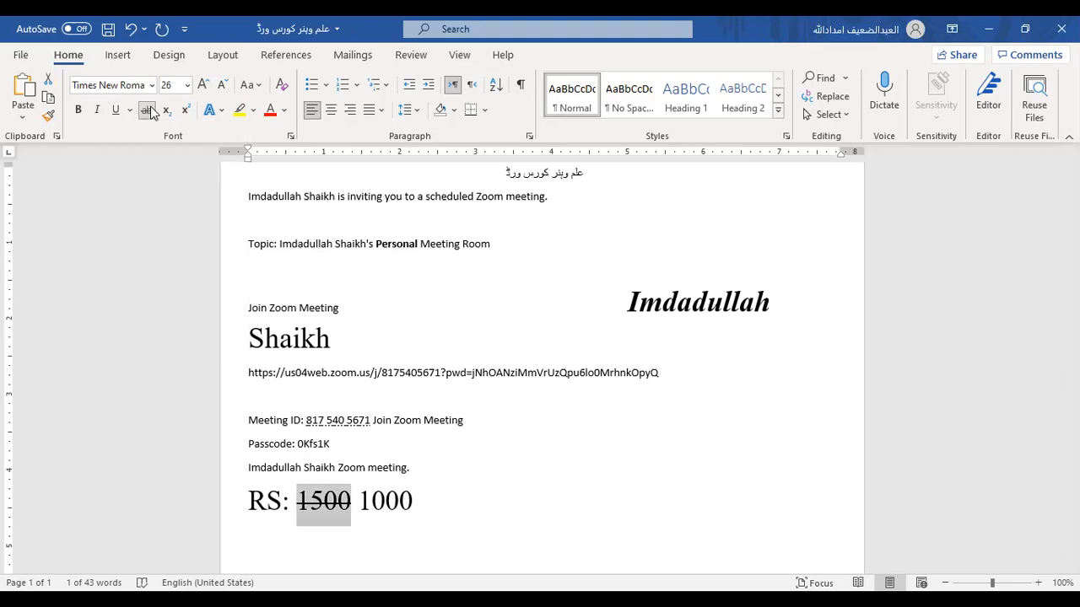